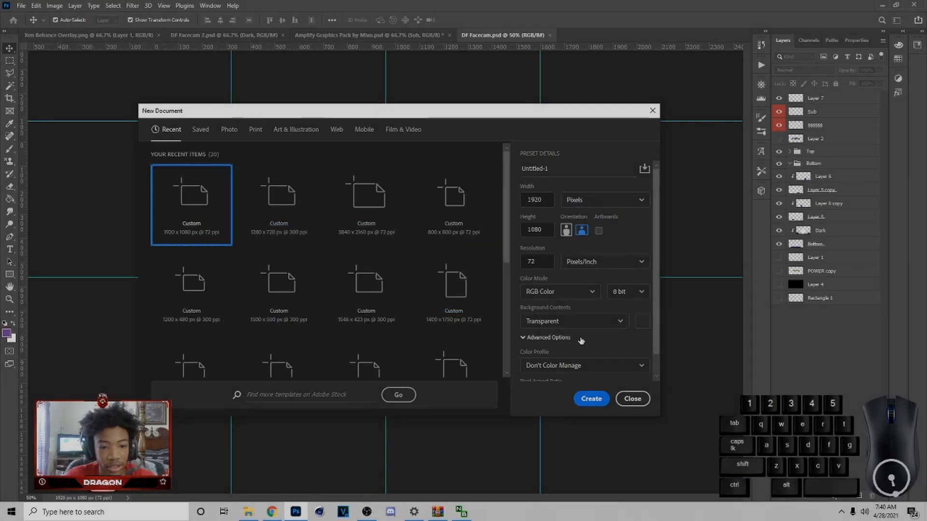
# Create a transparent 1920 × 1080 px document at 72 ppi and draw a purple rectangle about 1490 by 720 px
pyautogui.click(592, 399)
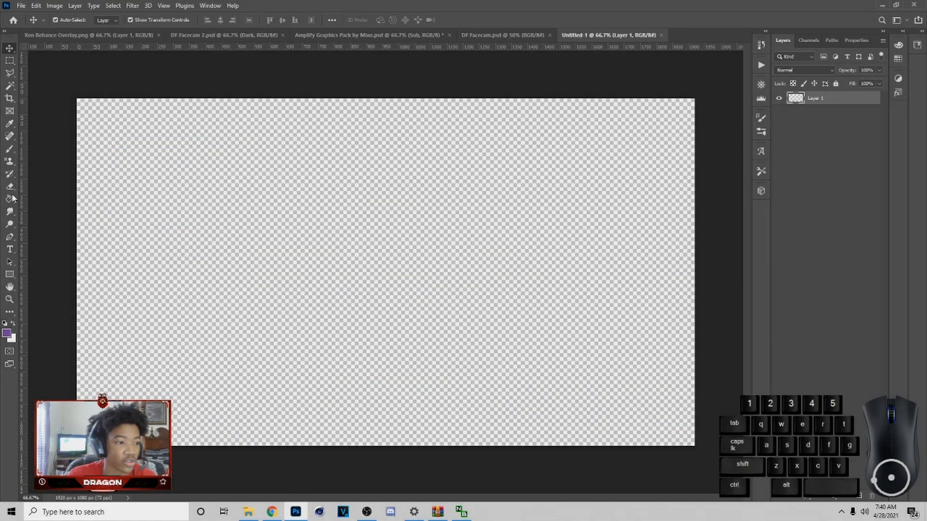
pyautogui.click(9, 274)
pyautogui.click(42, 277)
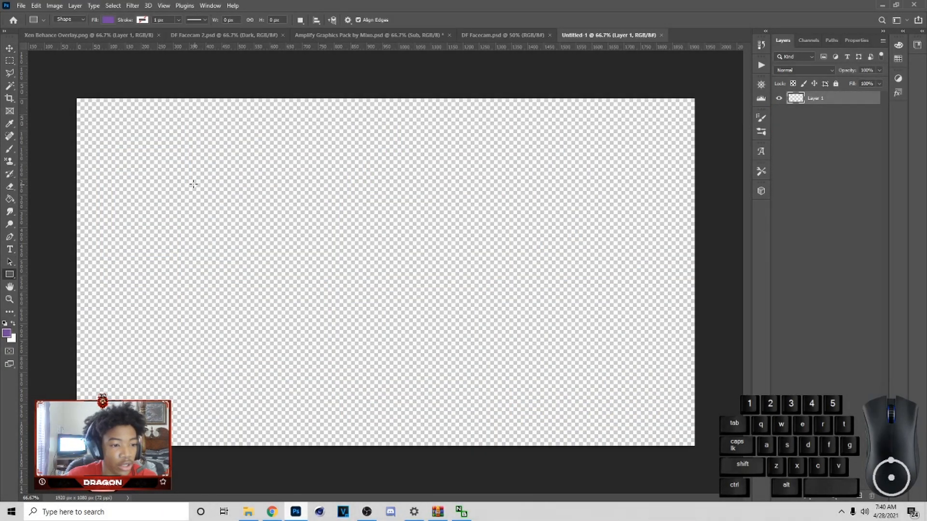
pyautogui.moveTo(123, 146); pyautogui.dragTo(602, 379)
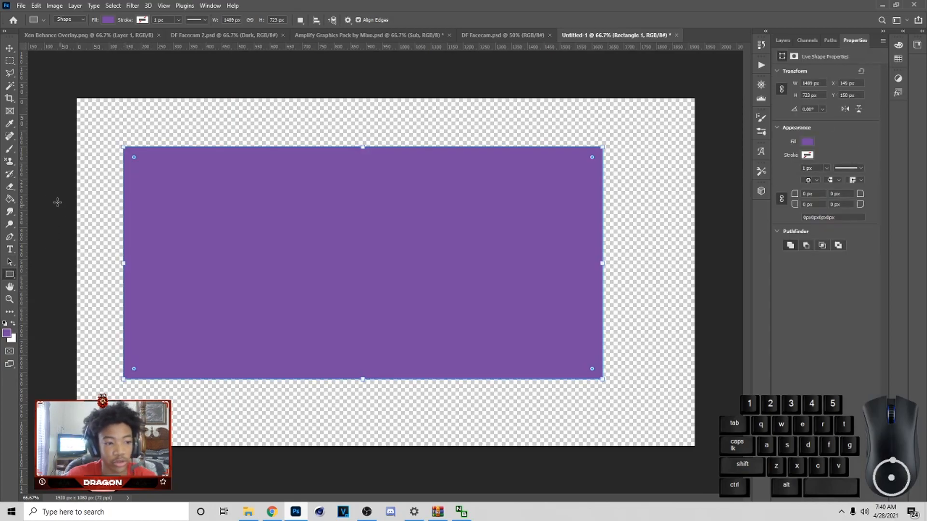
# Stretch the purple rectangle's four sides to the canvas edges so it fills the whole document
pyautogui.click(9, 49)
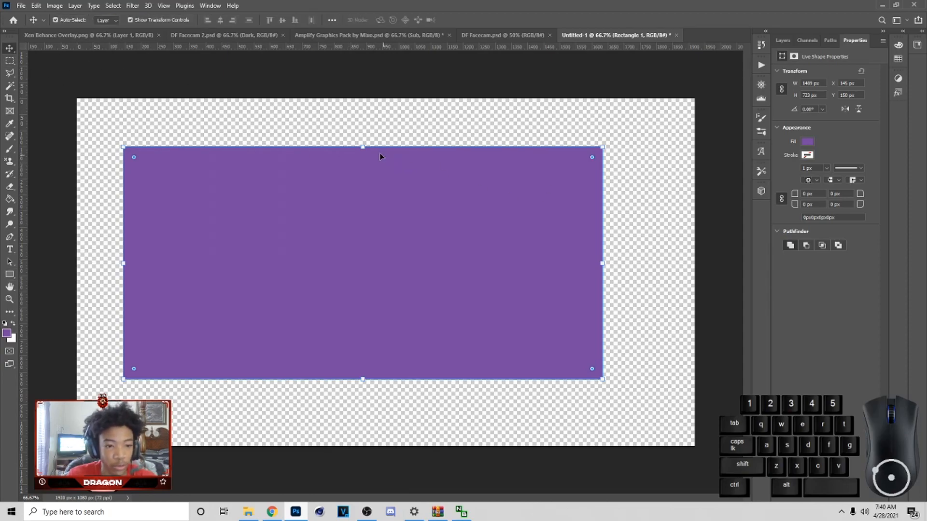
pyautogui.moveTo(363, 147); pyautogui.dragTo(363, 99)
pyautogui.moveTo(602, 239); pyautogui.dragTo(695, 239)
pyautogui.moveTo(405, 379); pyautogui.dragTo(404, 445)
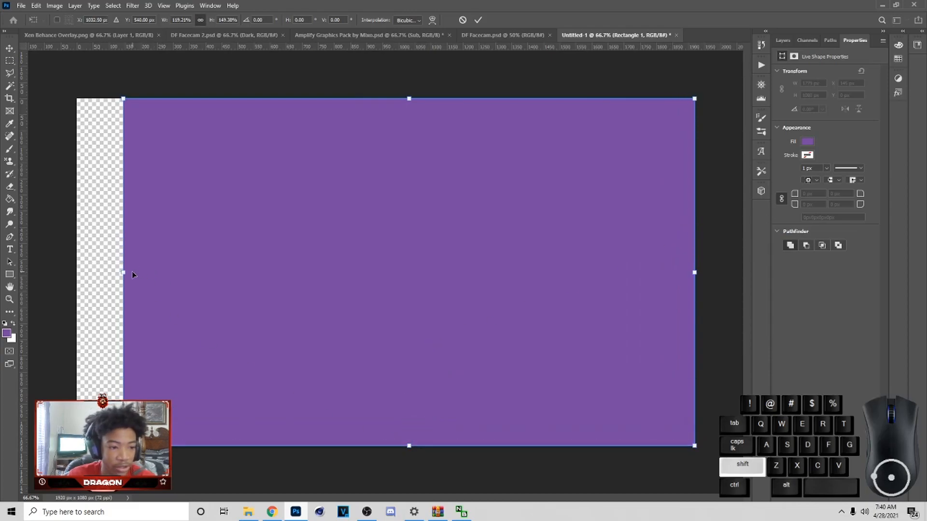
pyautogui.moveTo(129, 273); pyautogui.dragTo(76, 272)
pyautogui.click(477, 19)
# Set the rectangle's width to 1280 px with its proportions linked
pyautogui.click(813, 83)
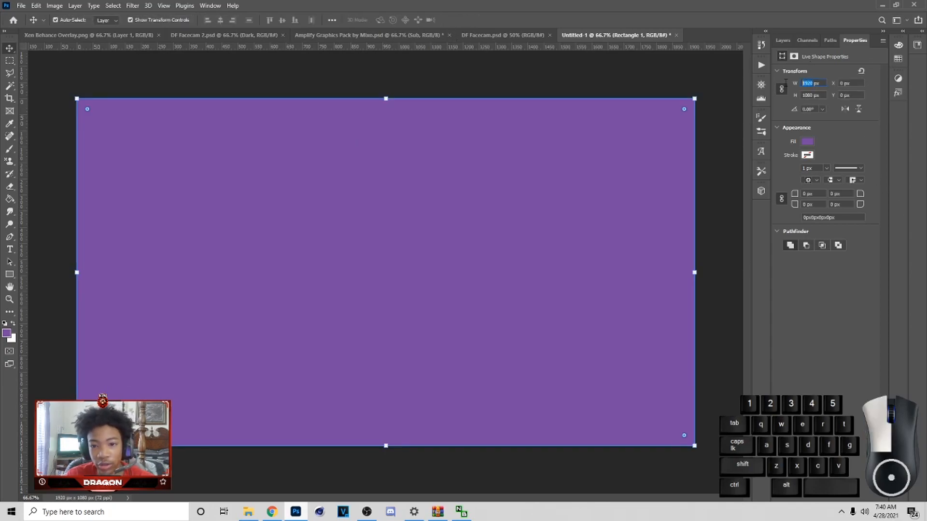
pyautogui.write('128')
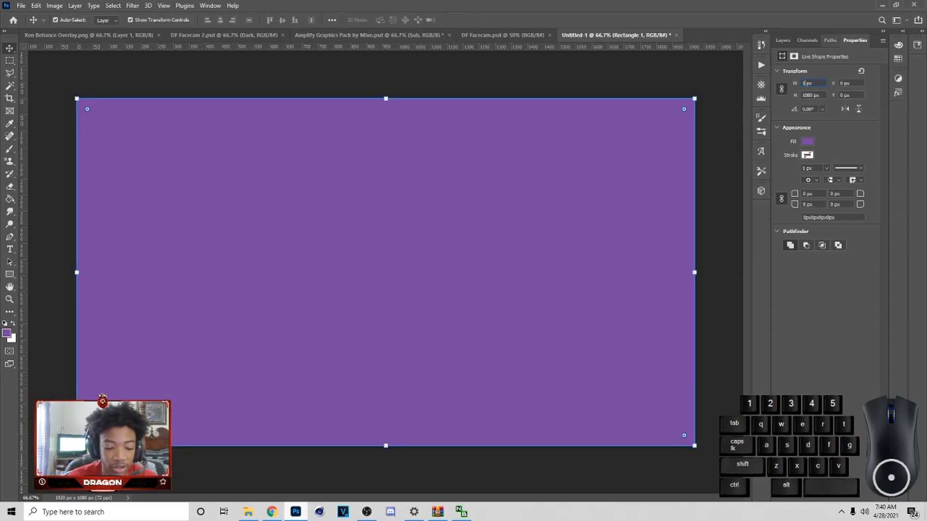
pyautogui.write('0')
pyautogui.press('Return')
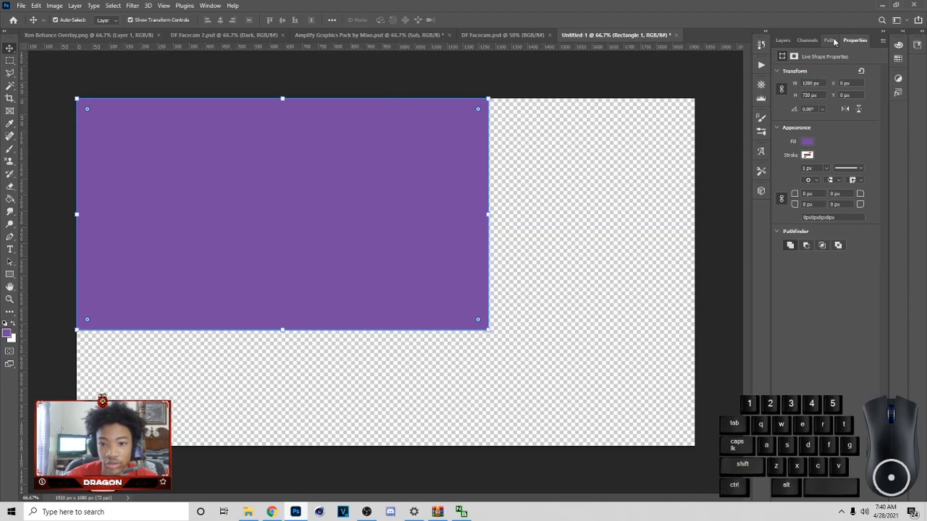
# Give the rectangle a dark purple stroke 23.01 px wide
pyautogui.click(808, 156)
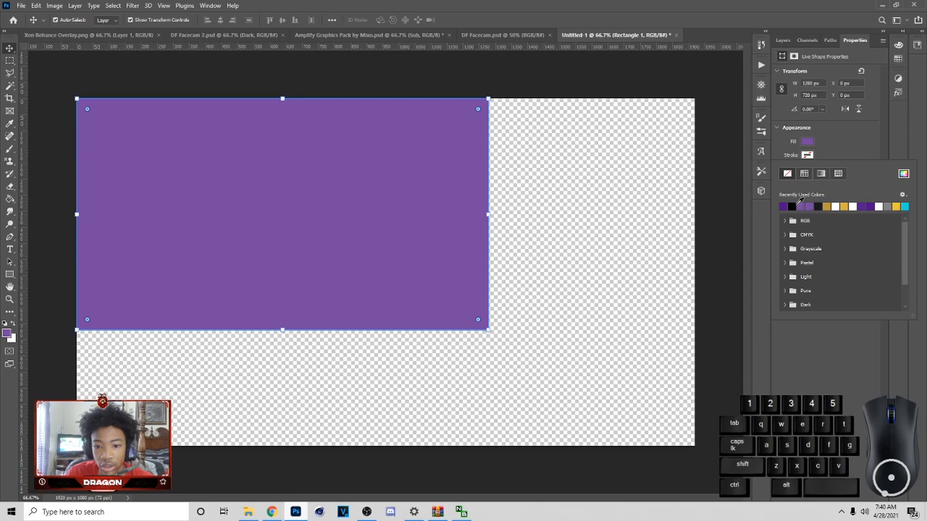
pyautogui.click(789, 205)
pyautogui.click(860, 144)
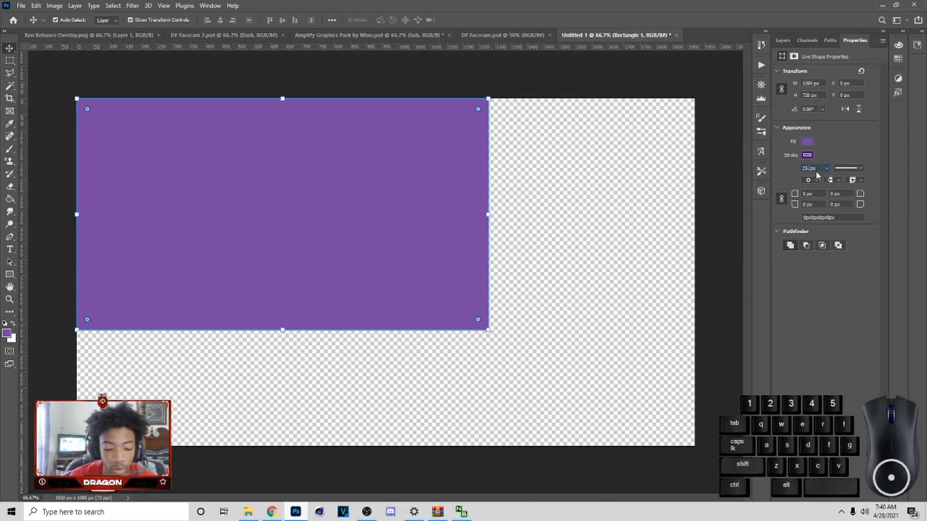
pyautogui.click(524, 231)
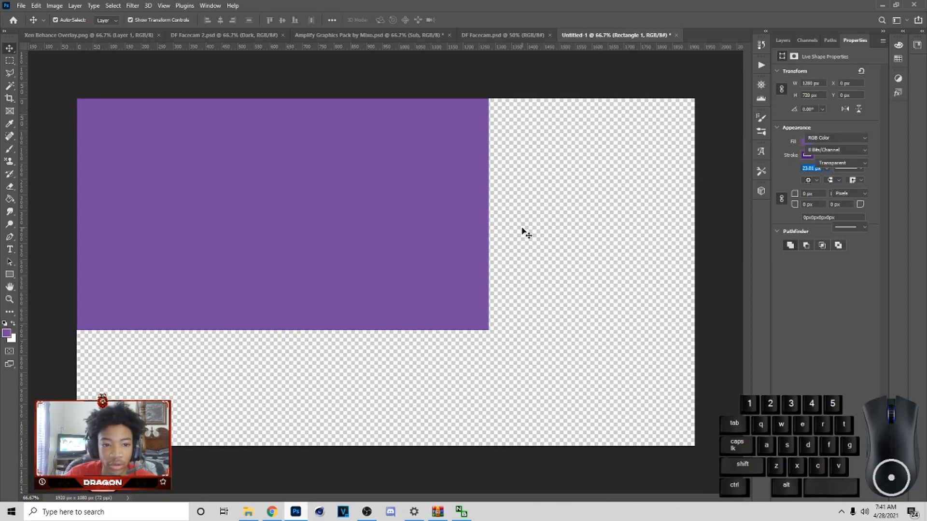
pyautogui.click(220, 245)
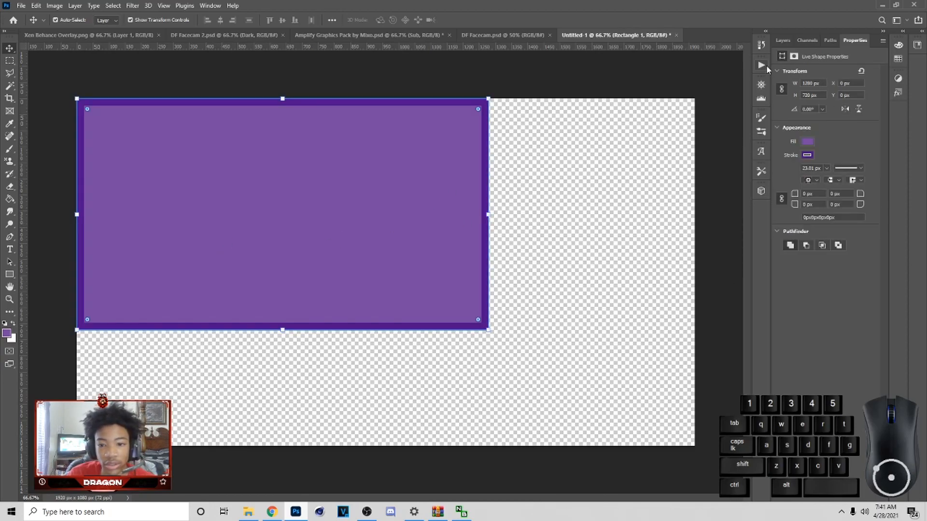
# Change the rectangle's fill colour to black
pyautogui.click(808, 142)
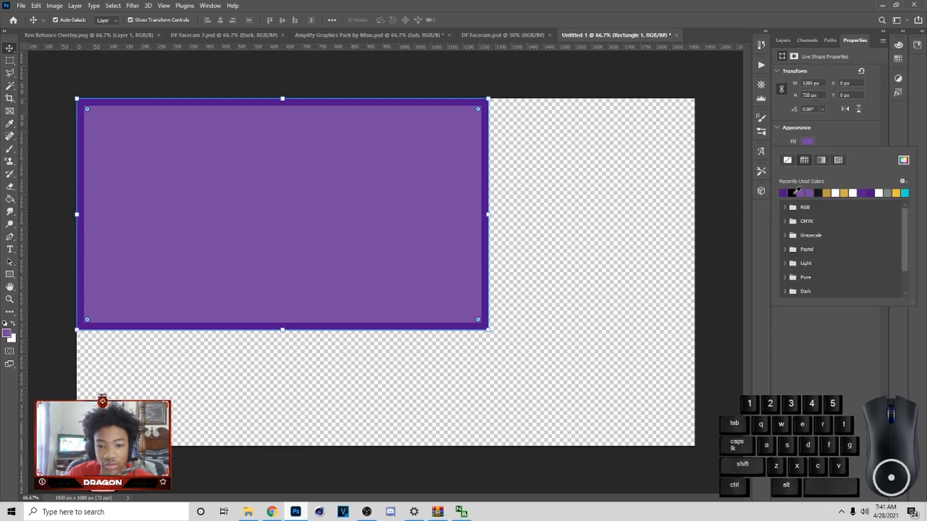
pyautogui.click(792, 193)
pyautogui.click(888, 134)
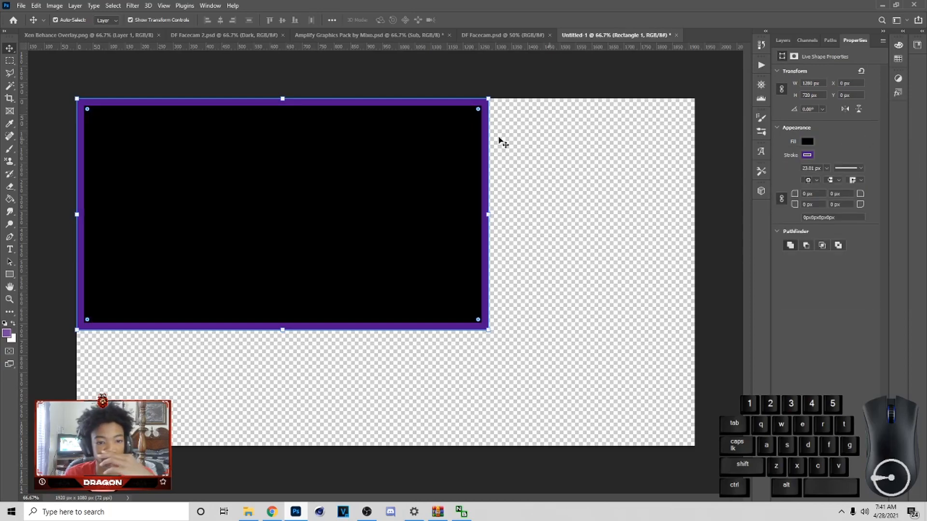
# Hide the rectangle layer and place a vertical and a horizontal guide through the canvas centre
pyautogui.click(776, 43)
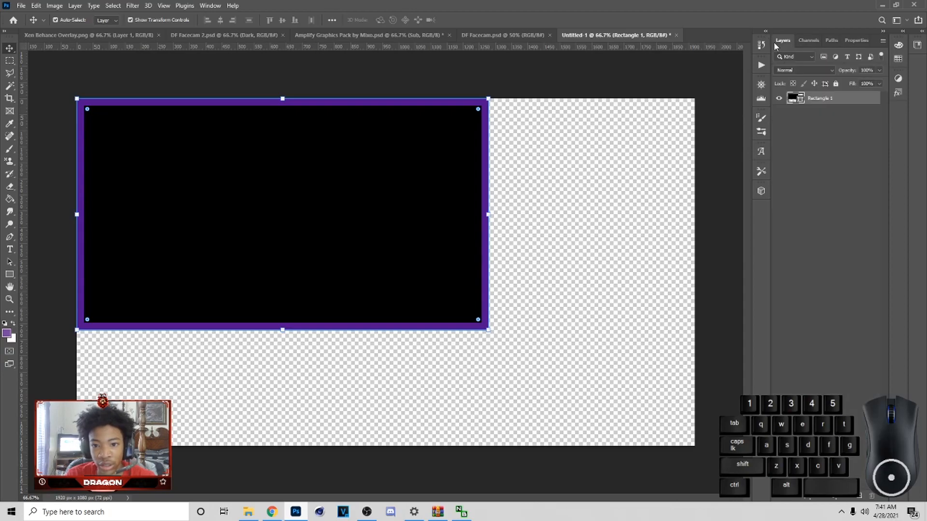
pyautogui.click(779, 98)
pyautogui.moveTo(21, 297); pyautogui.dragTo(386, 290)
pyautogui.moveTo(371, 44); pyautogui.dragTo(364, 273)
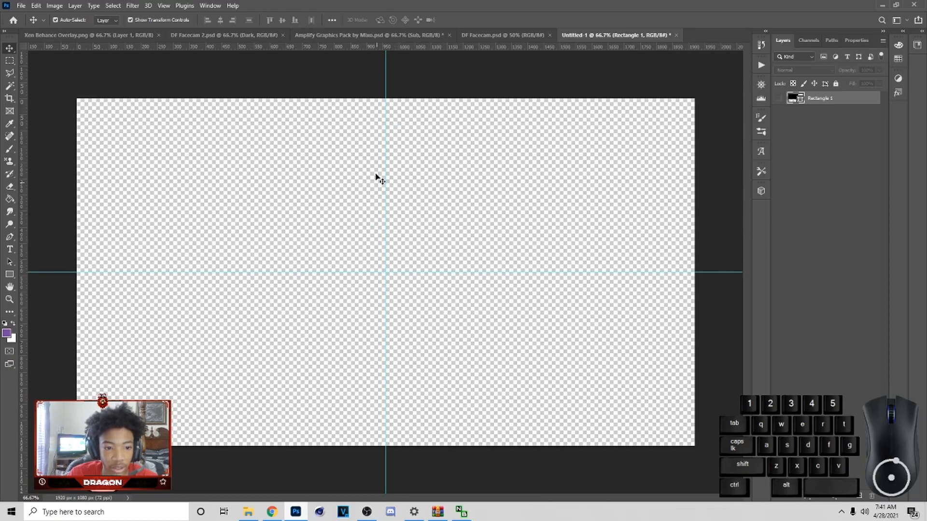
pyautogui.click(163, 6)
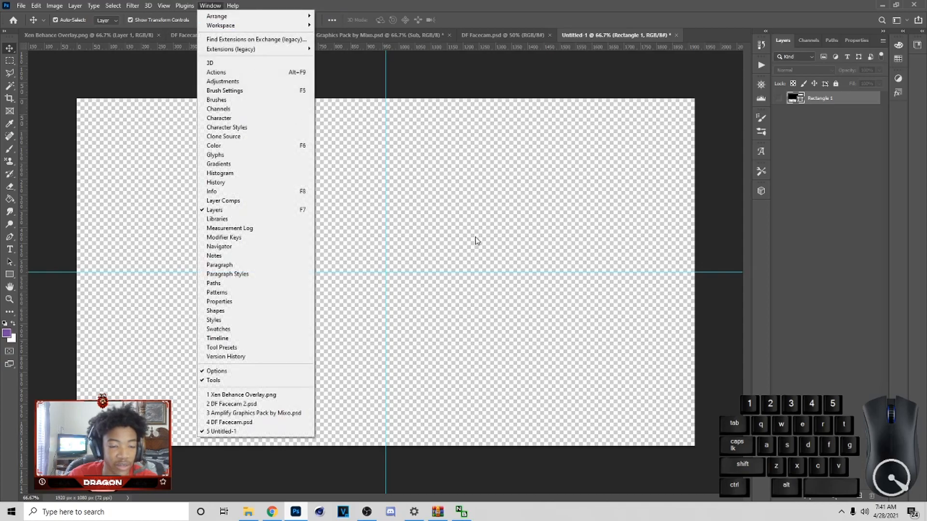
pyautogui.click(475, 256)
# Show the rectangle layer again and centre the rectangle on the crossing guides
pyautogui.click(778, 98)
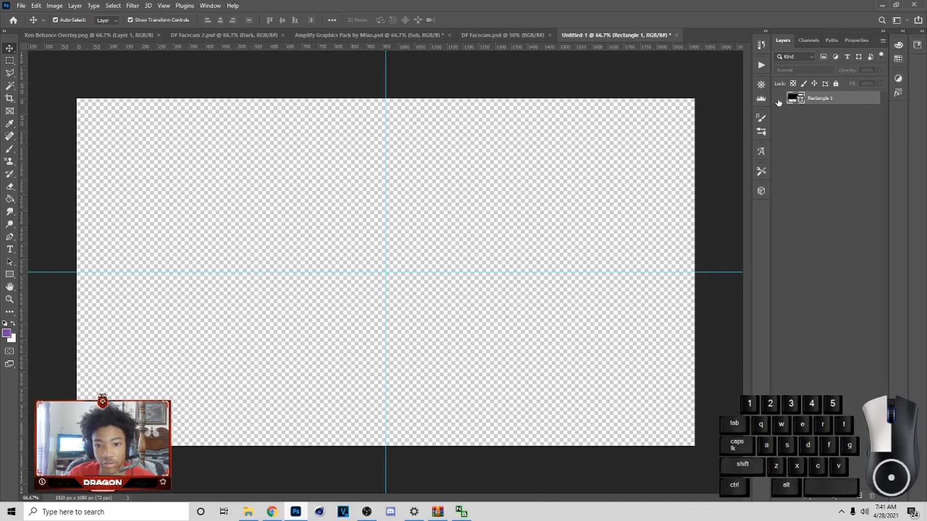
pyautogui.moveTo(431, 225); pyautogui.dragTo(500, 288)
pyautogui.click(686, 330)
pyautogui.click(574, 285)
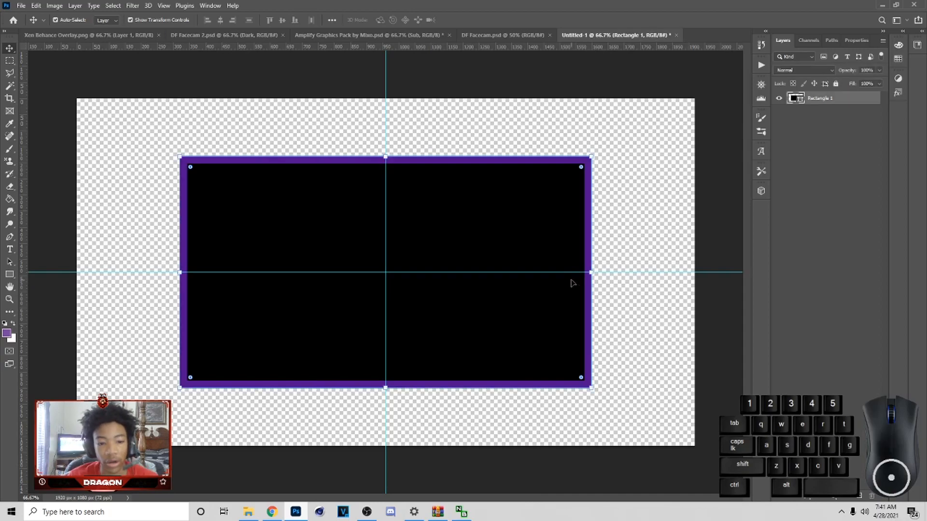
# Rasterize the rectangle layer and cut out its black interior with the Magic Wand, leaving only the purple border
pyautogui.rightClick(833, 100)
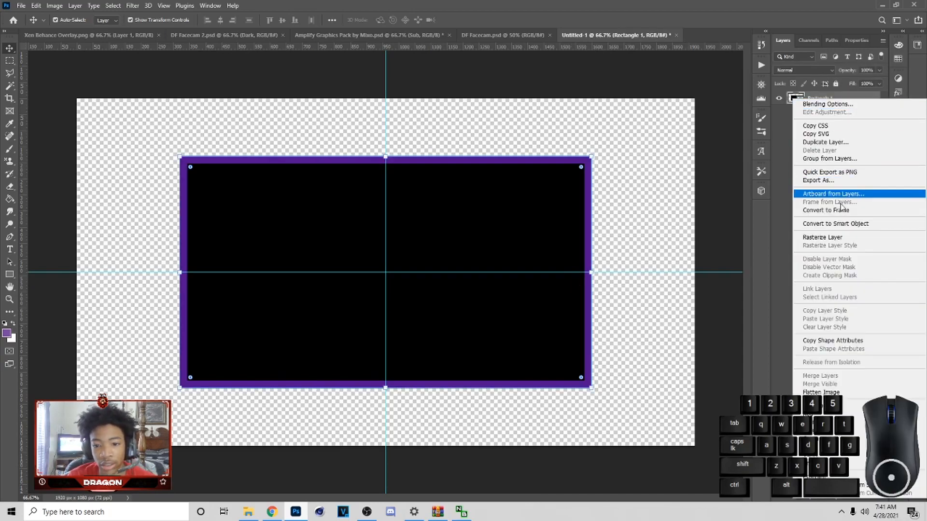
pyautogui.click(841, 236)
pyautogui.press('w')
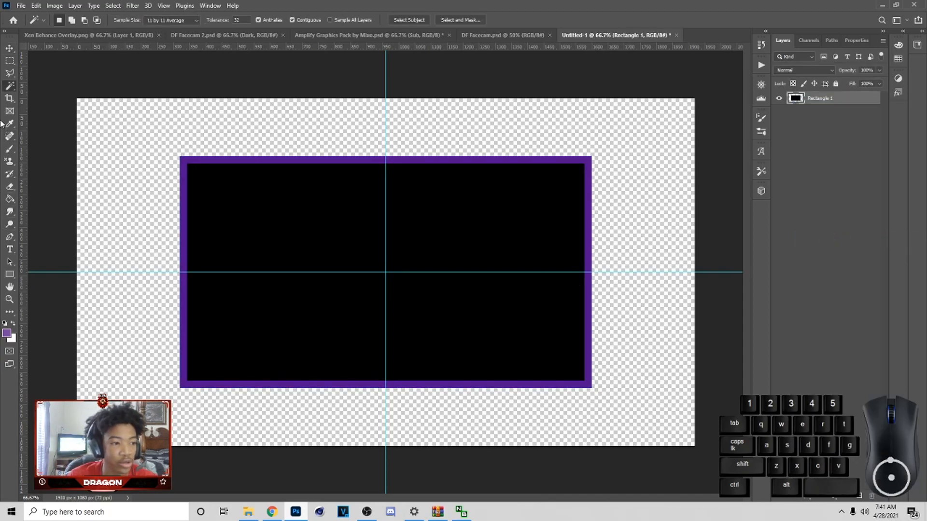
pyautogui.rightClick(10, 87)
pyautogui.click(53, 104)
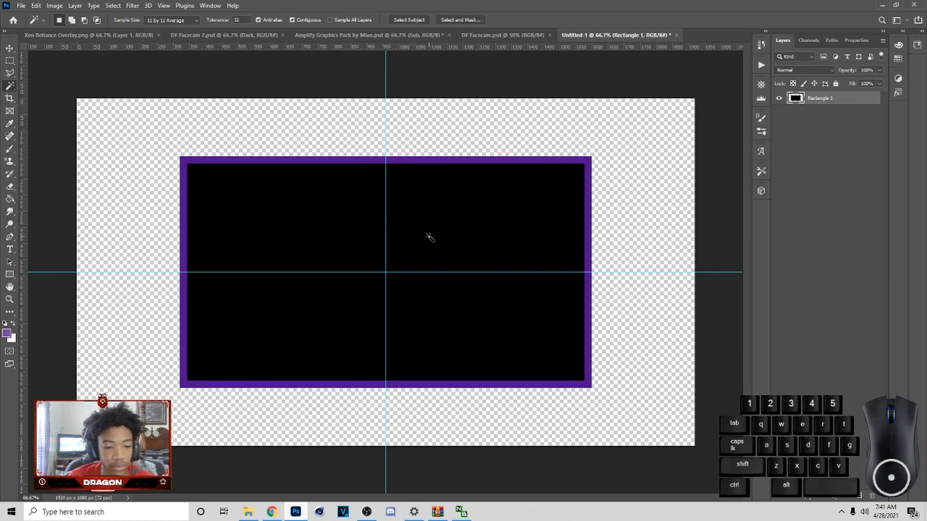
pyautogui.click(436, 232)
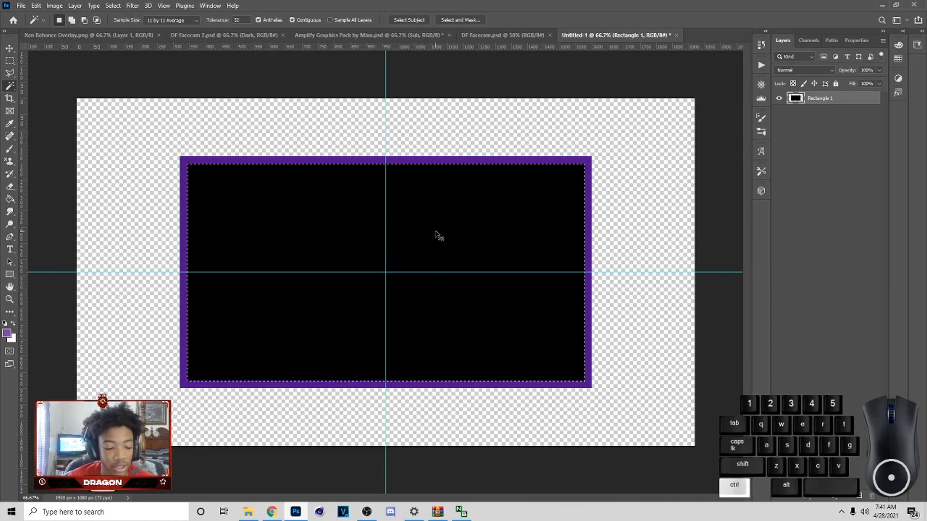
pyautogui.hotkey('ctrl', 'x')
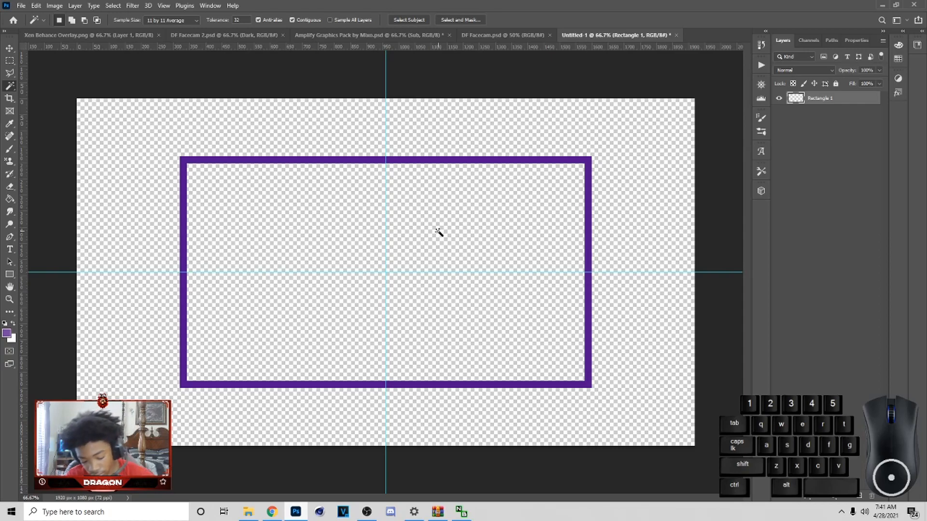
pyautogui.click(9, 49)
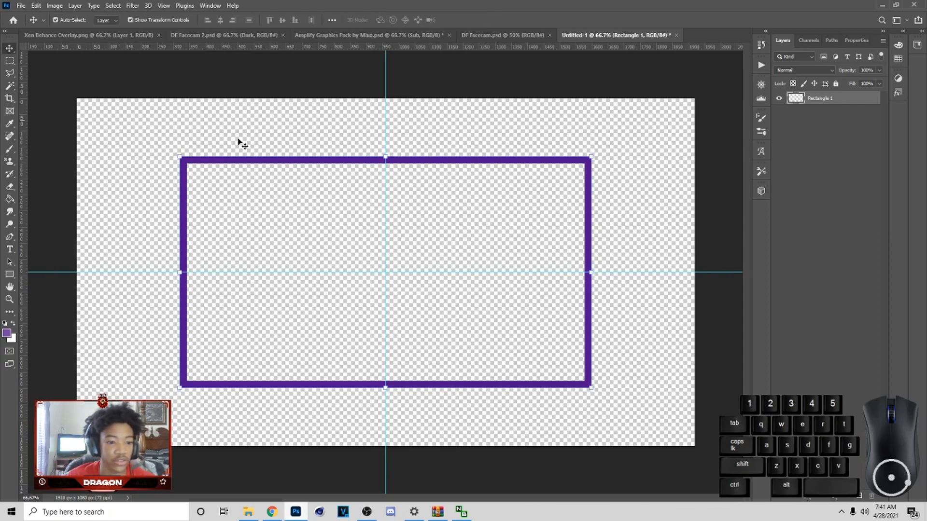
# Activate the Polygonal Lasso tool for selecting along the purple frame's bottom border
pyautogui.press('ctrl')
pyautogui.hotkey('ctrl', '+')
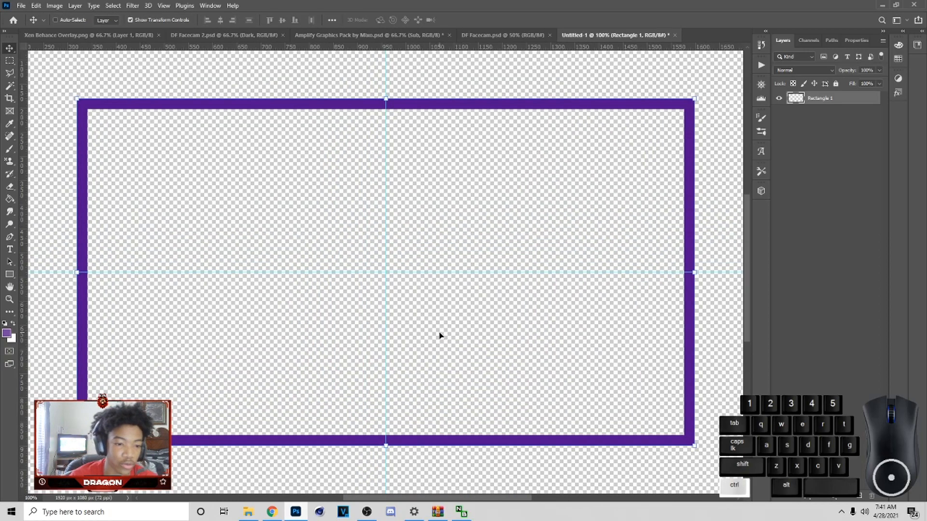
pyautogui.scroll(-5, 387, 318)
pyautogui.scroll(1, 390, 324)
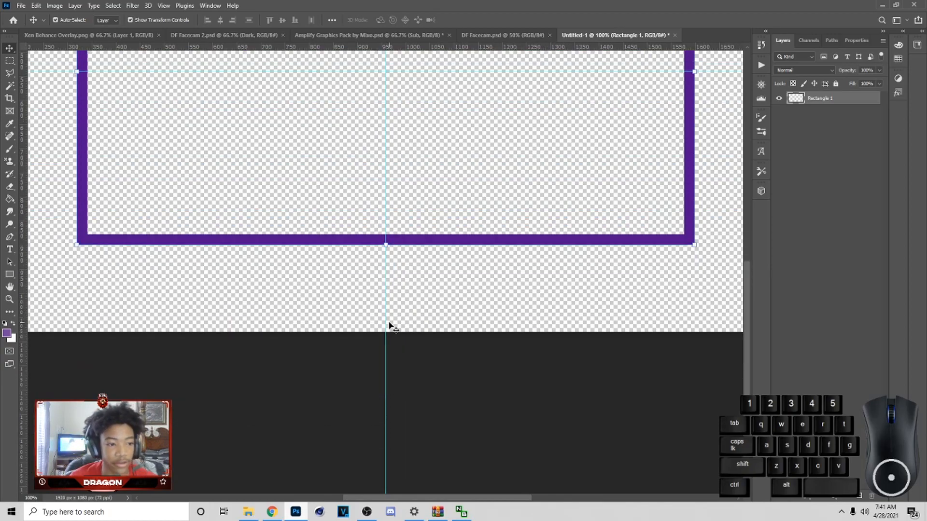
pyautogui.press('l')
pyautogui.rightClick(10, 72)
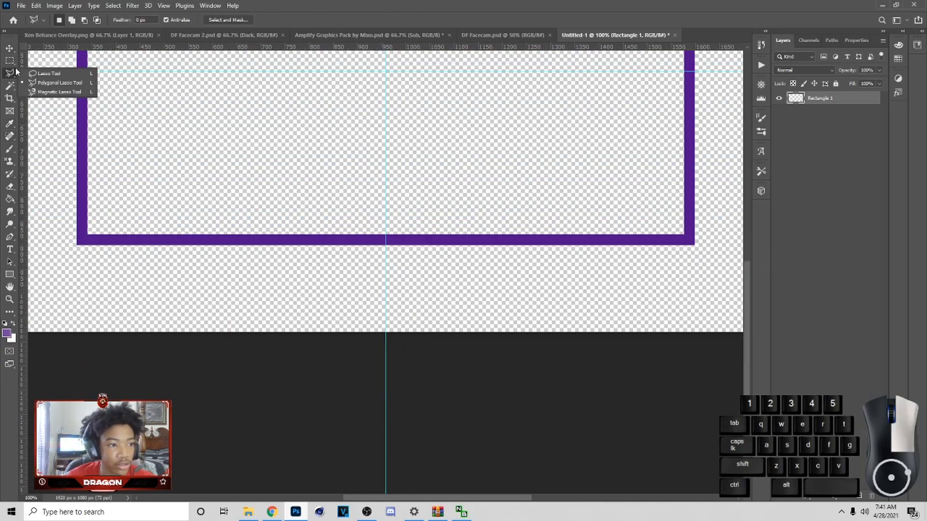
pyautogui.click(53, 82)
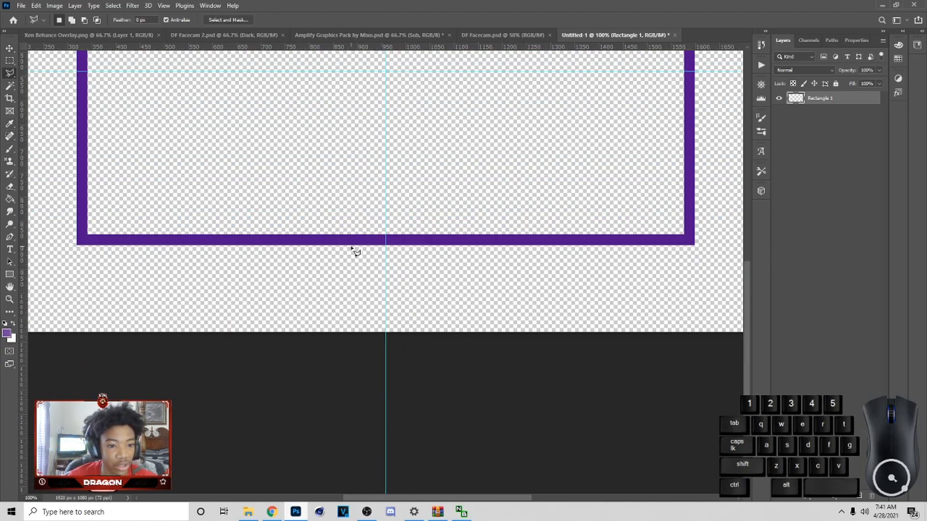
pyautogui.click(386, 239)
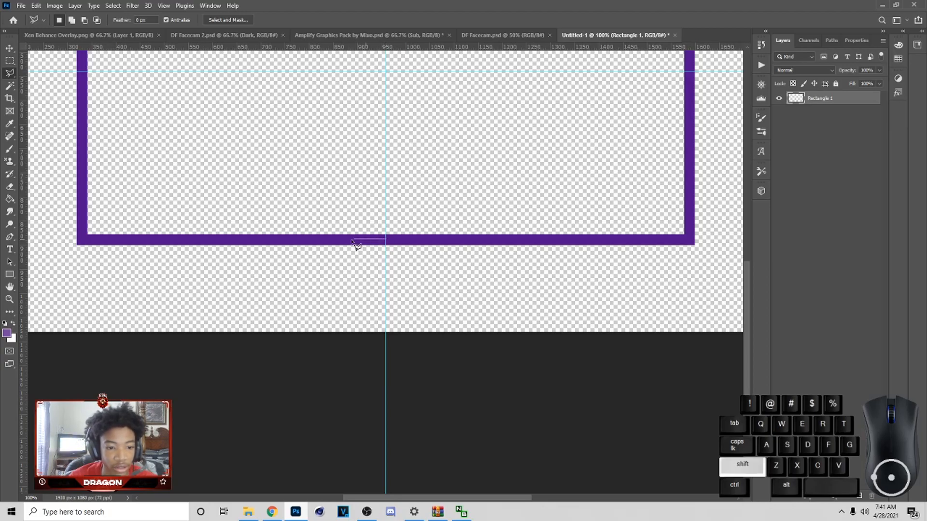
pyautogui.doubleClick(89, 240)
pyautogui.click(434, 188)
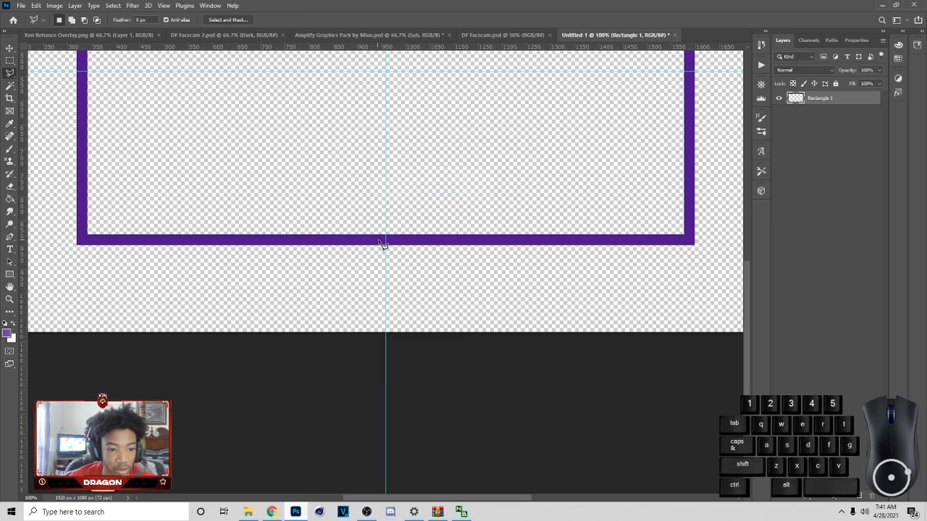
# Outline the outer half of the frame's bottom border from the centre guide to the mitred left corner and copy it to a new layer
pyautogui.click(386, 240)
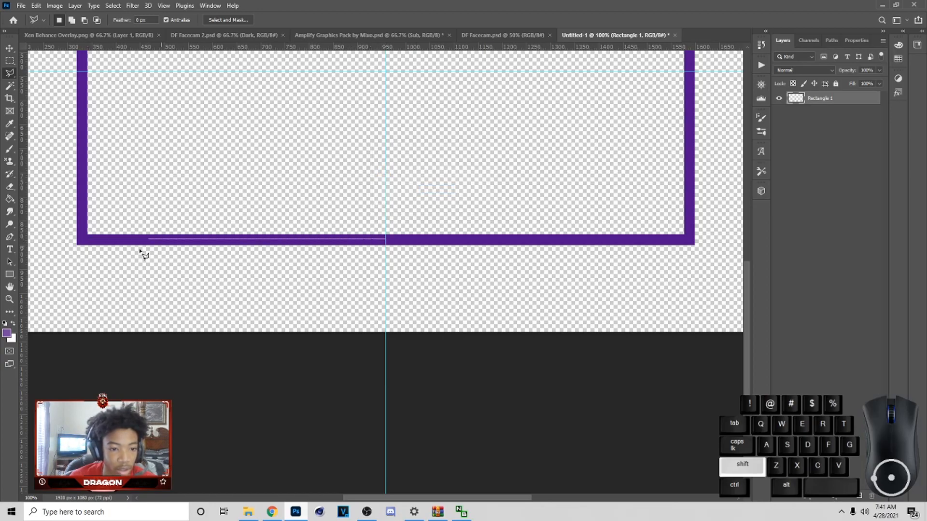
pyautogui.click(88, 240)
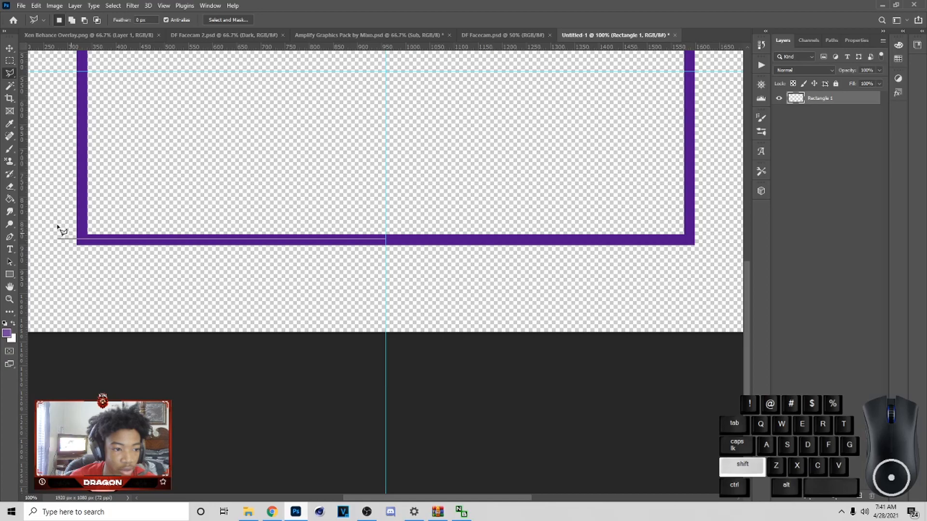
pyautogui.click(59, 223)
pyautogui.click(66, 305)
pyautogui.click(392, 346)
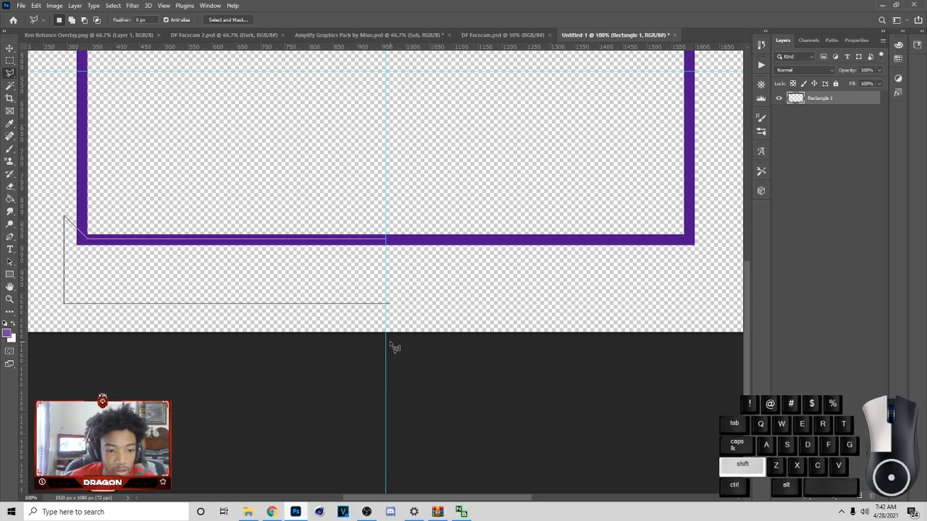
pyautogui.click(387, 241)
pyautogui.rightClick(381, 258)
pyautogui.click(331, 280)
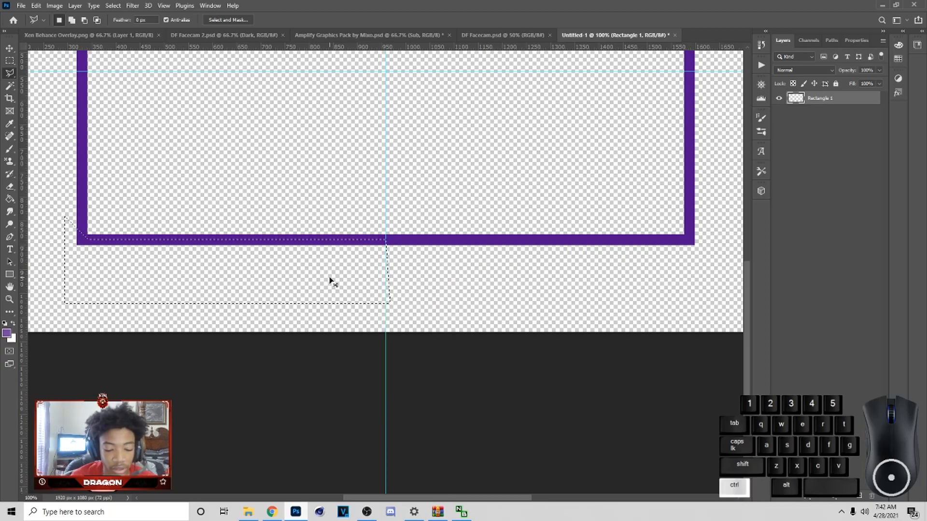
pyautogui.hotkey('ctrl', 'j')
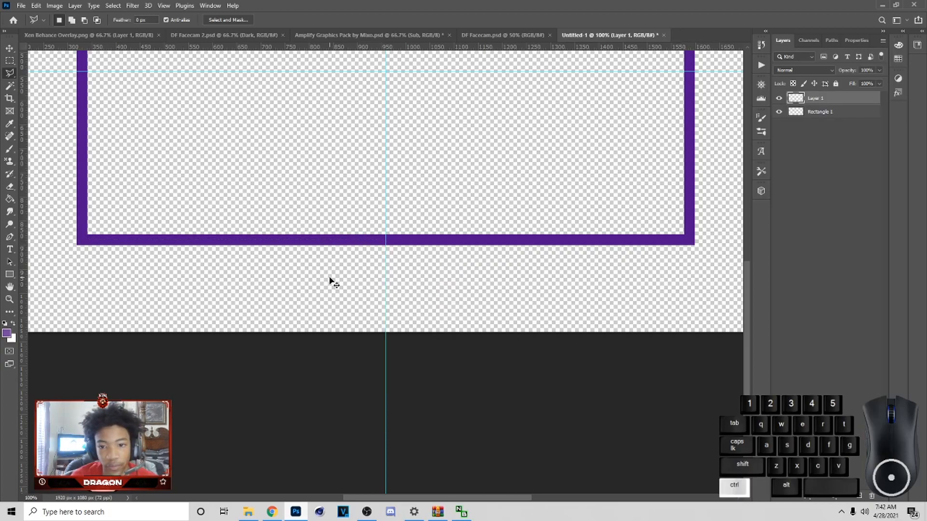
# Hide the Rectangle 1 layer so only the copied border strip is displayed on the canvas
pyautogui.click(779, 112)
pyautogui.click(779, 112)
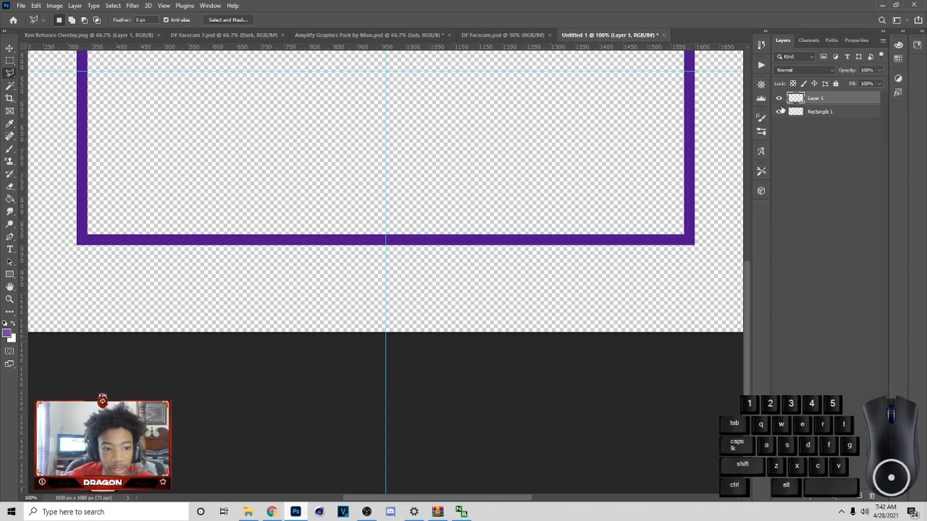
pyautogui.click(779, 111)
pyautogui.scroll(2, 551, 325)
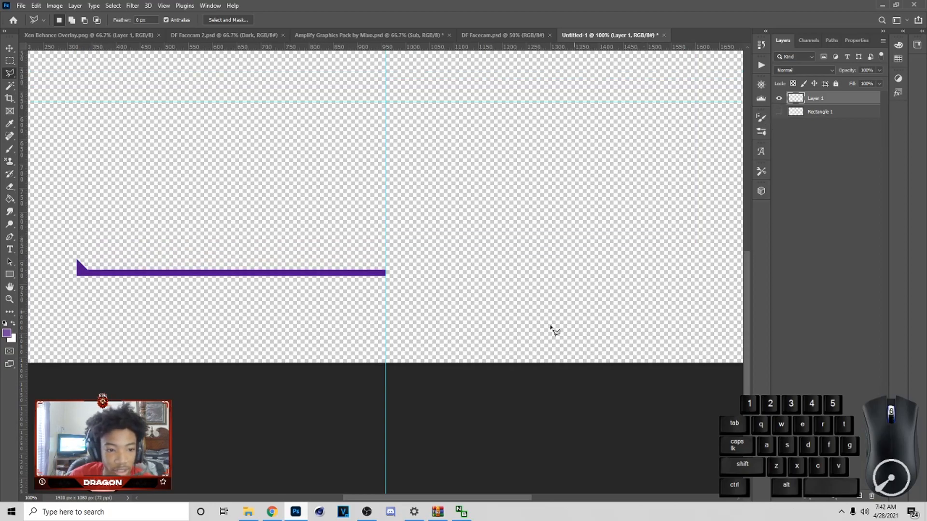
pyautogui.hotkey('ctrl', '-')
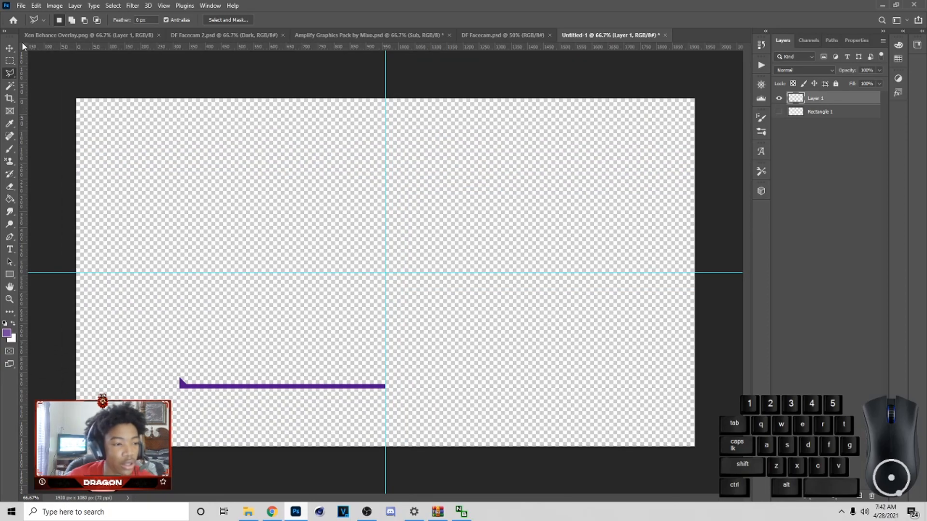
# Duplicate the strip layer, flip the copy horizontally and place it on the other side of the vertical guide against the original
pyautogui.click(8, 48)
pyautogui.hotkey('ctrl', 'j')
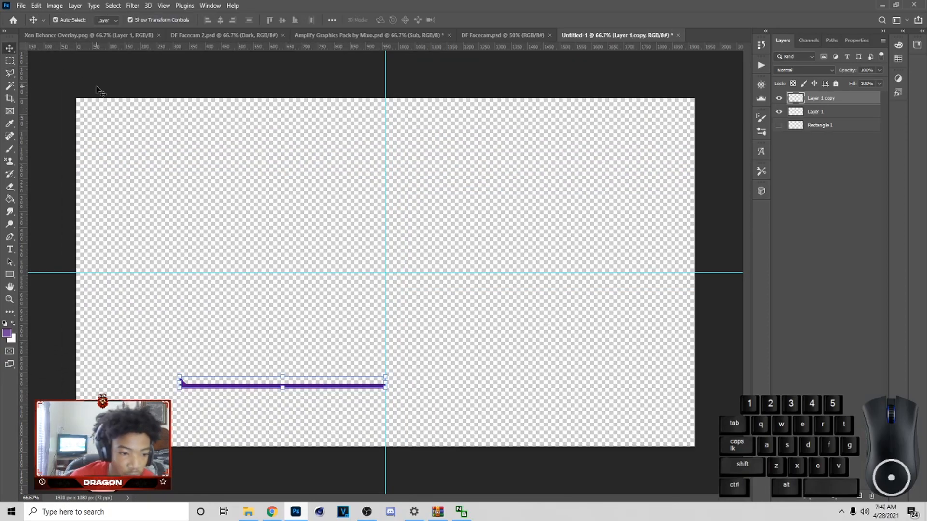
pyautogui.hotkey('ctrl', 't')
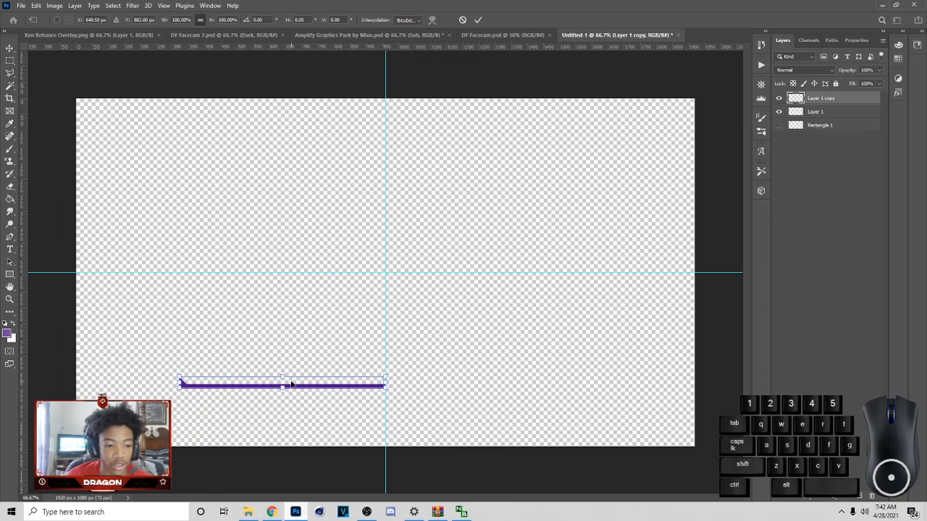
pyautogui.rightClick(292, 384)
pyautogui.click(317, 366)
pyautogui.moveTo(314, 385); pyautogui.dragTo(519, 392)
pyautogui.click(479, 19)
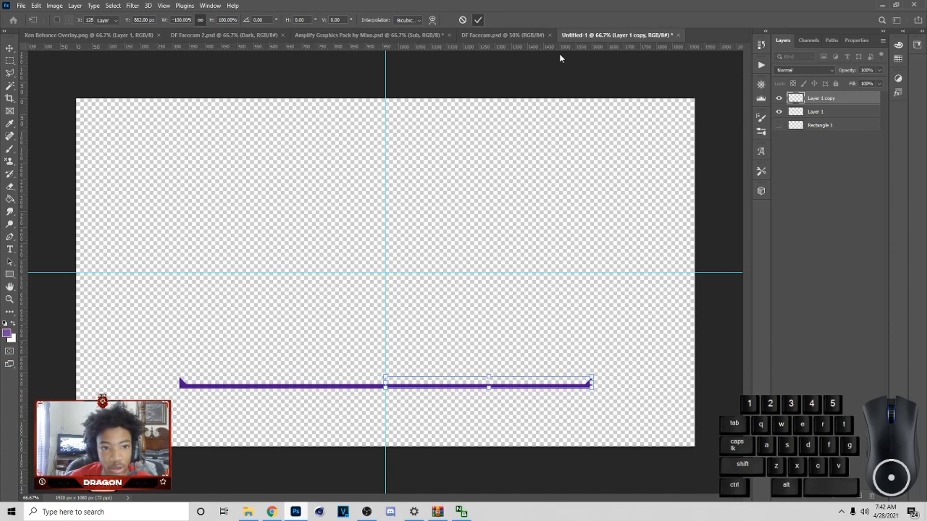
# Duplicate both bottom strip layers together, flip the copies vertically and move them up to the upper part of the canvas
pyautogui.press('ctrl')
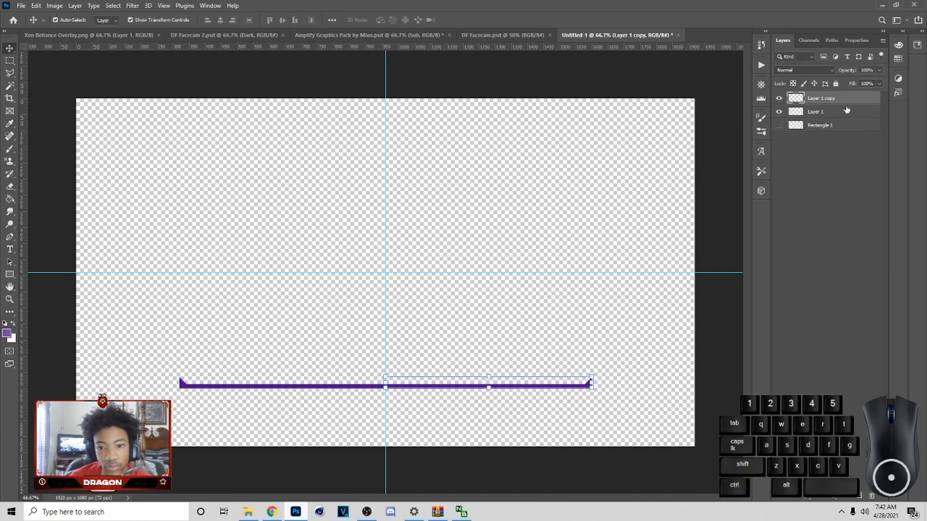
pyautogui.keyDown('ctrl'); pyautogui.click(824, 117); pyautogui.keyUp('ctrl')
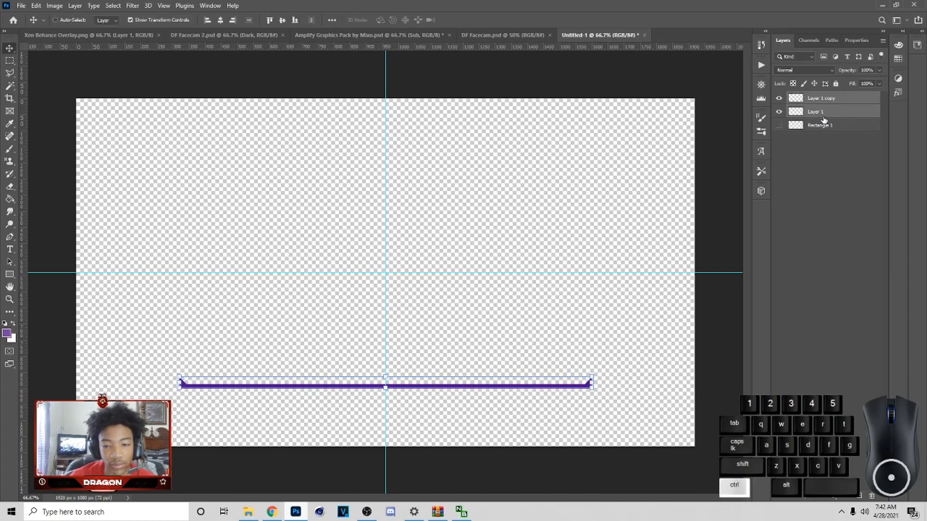
pyautogui.keyDown('ctrl'); pyautogui.click(841, 111); pyautogui.keyUp('ctrl')
pyautogui.keyDown('ctrl'); pyautogui.click(829, 117); pyautogui.keyUp('ctrl')
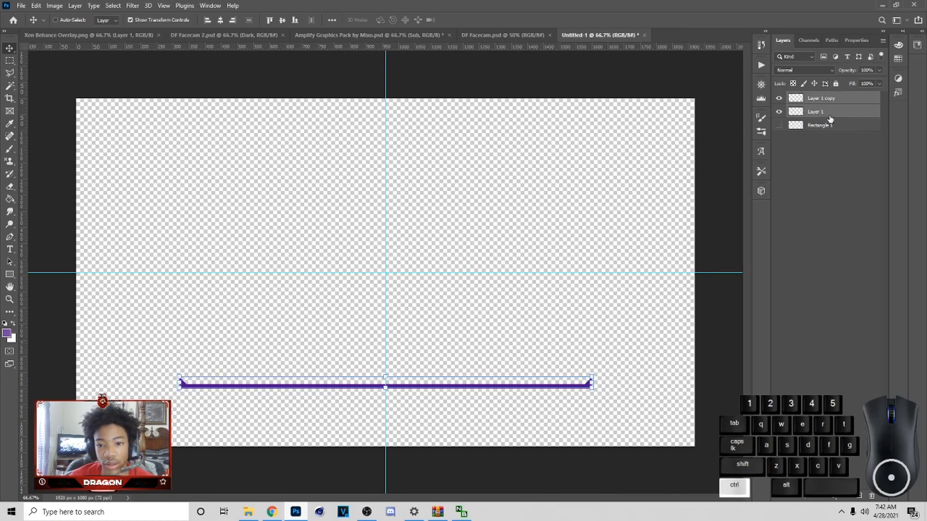
pyautogui.hotkey('ctrl', 'j')
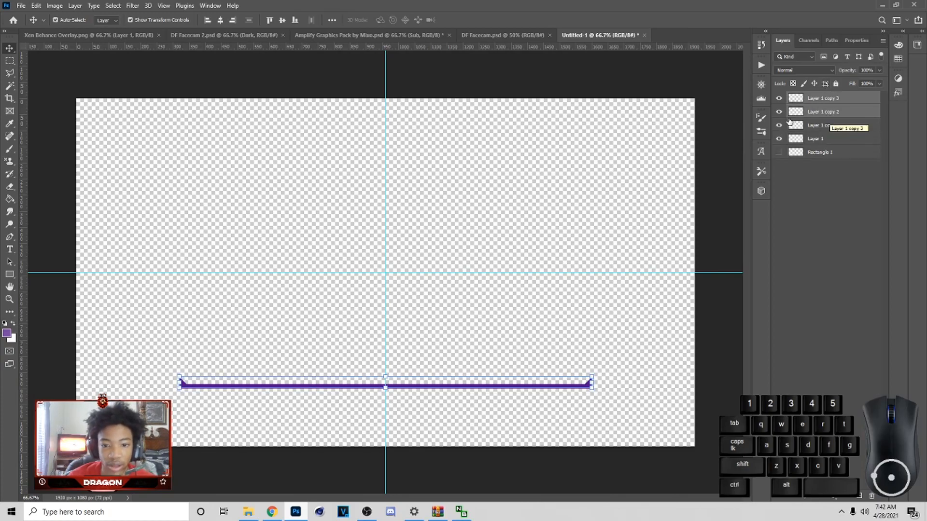
pyautogui.hotkey('ctrl', 't')
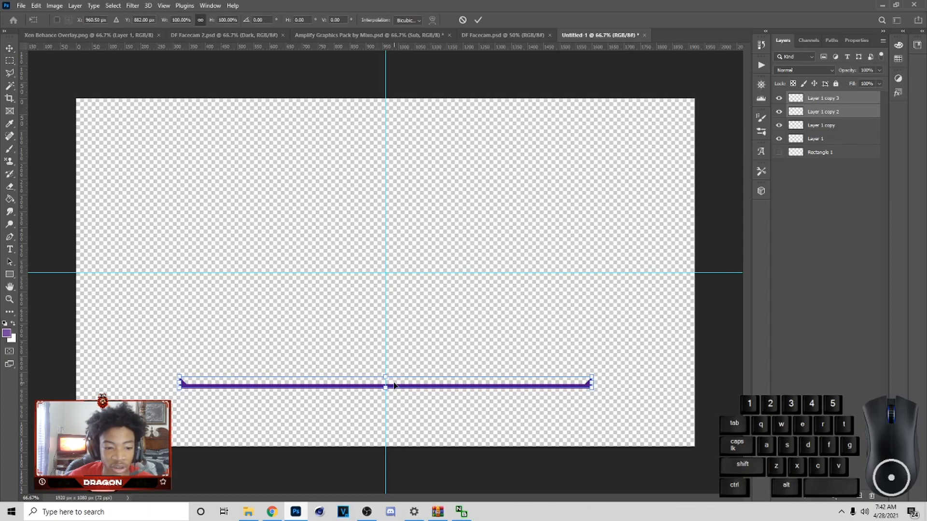
pyautogui.rightClick(391, 380)
pyautogui.click(421, 384)
pyautogui.moveTo(423, 383); pyautogui.dragTo(442, 152)
pyautogui.click(478, 20)
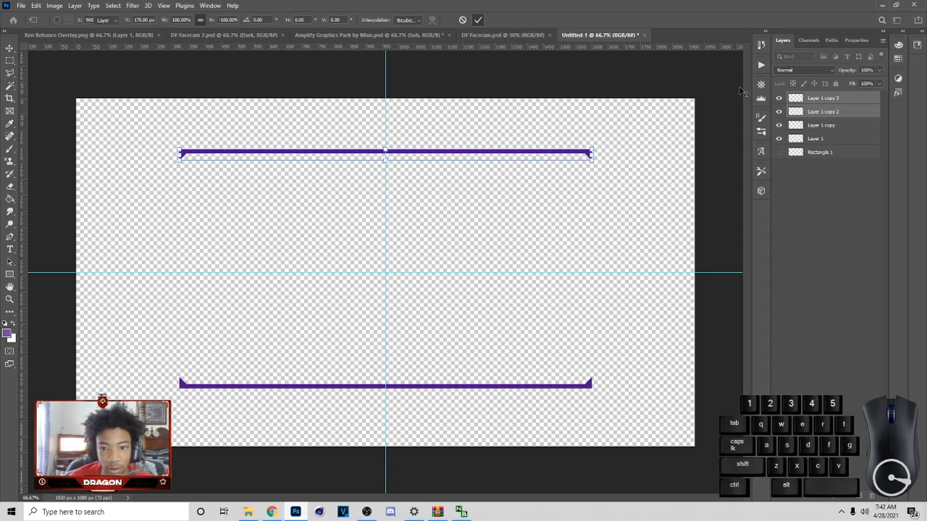
# Show the Rectangle 1 layer and move the two upper strips down onto the frame's top border
pyautogui.click(779, 153)
pyautogui.hotkey('ctrl', 't')
pyautogui.moveTo(400, 154); pyautogui.dragTo(400, 161)
pyautogui.click(478, 20)
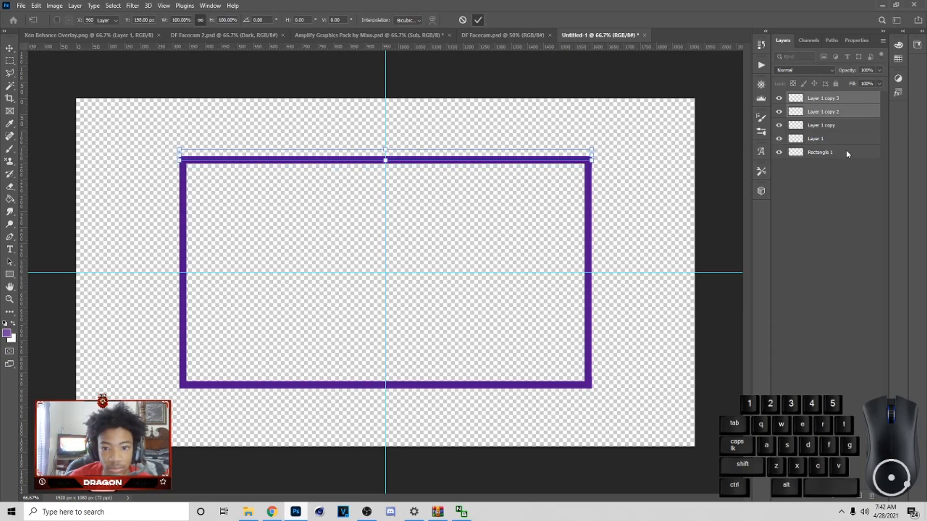
# Toggle the Rectangle 1 layer's visibility to compare the strips with the full frame, leaving the layer hidden
pyautogui.click(785, 154)
pyautogui.click(779, 152)
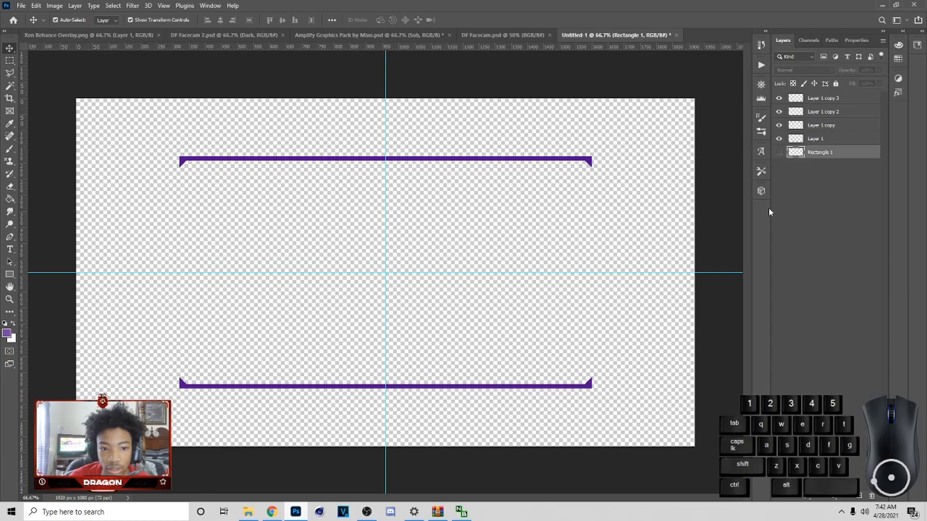
pyautogui.click(779, 153)
pyautogui.click(600, 176)
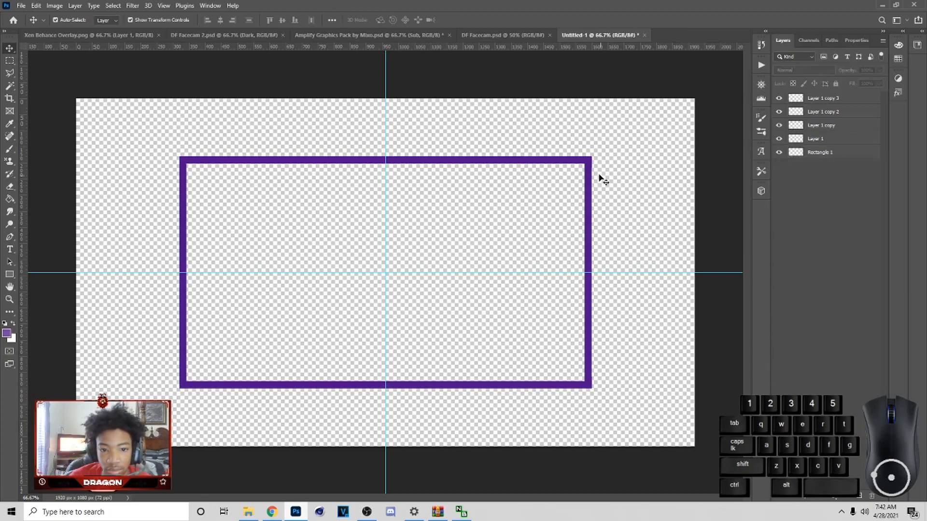
pyautogui.click(779, 152)
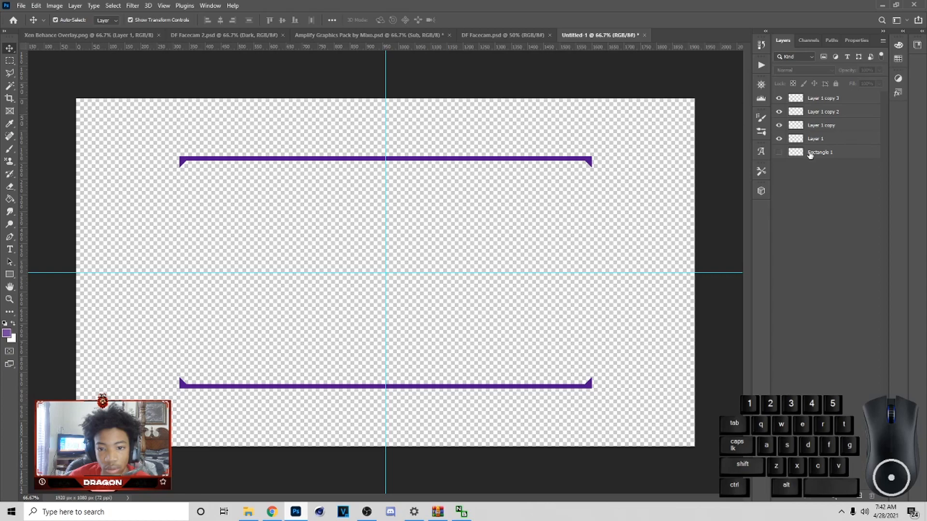
# Try a duplicate of the top-right strip rotated 90° and stretched to 112.32% width along the frame's right side, and hide it
pyautogui.keyDown('ctrl'); pyautogui.click(593, 164); pyautogui.keyUp('ctrl')
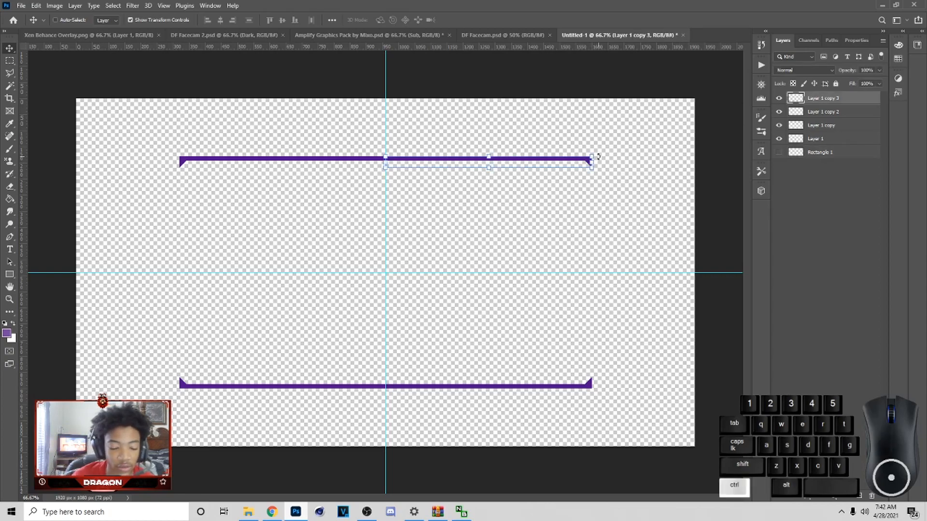
pyautogui.hotkey('ctrl', 'j')
pyautogui.moveTo(593, 159); pyautogui.dragTo(591, 381)
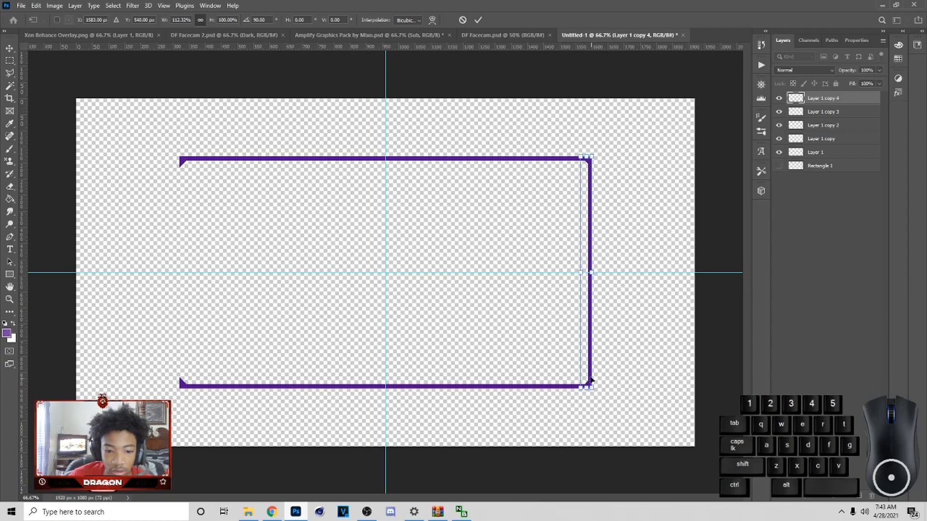
pyautogui.click(479, 20)
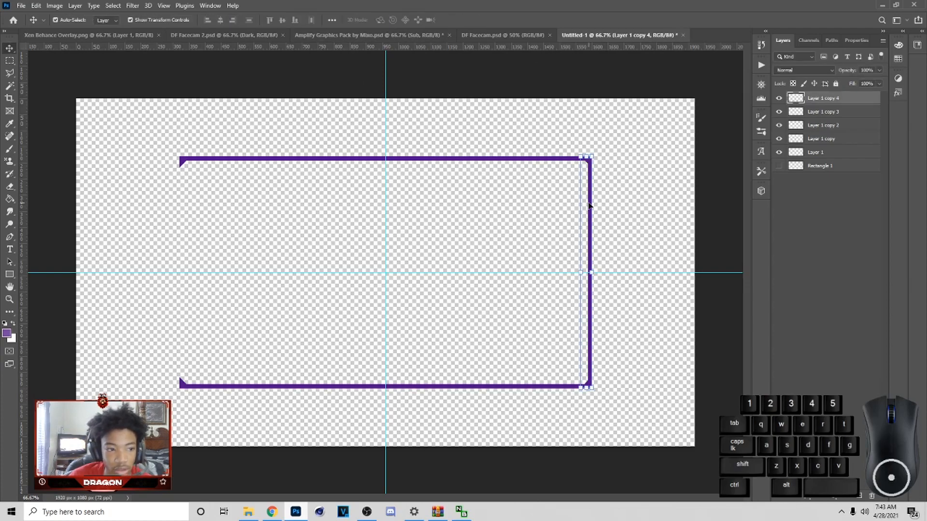
pyautogui.click(779, 98)
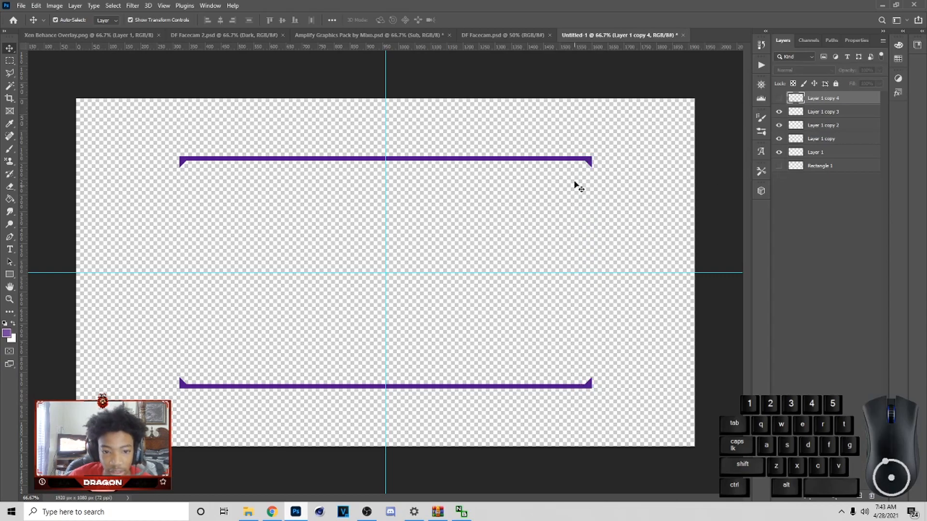
# Show the Rectangle 1 layer and merge all the strip layers above it into one layer
pyautogui.click(779, 166)
pyautogui.click(805, 168)
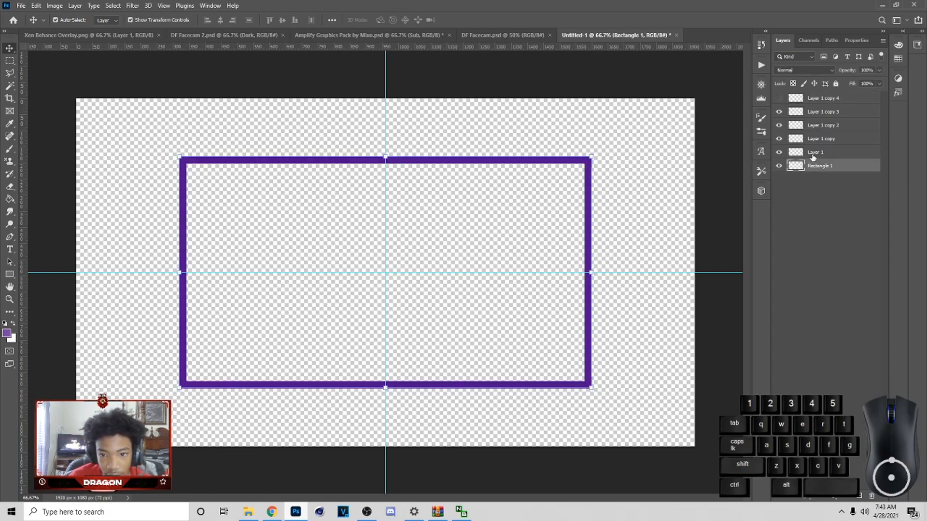
pyautogui.click(818, 154)
pyautogui.keyDown('shift'); pyautogui.click(817, 98); pyautogui.keyUp('shift')
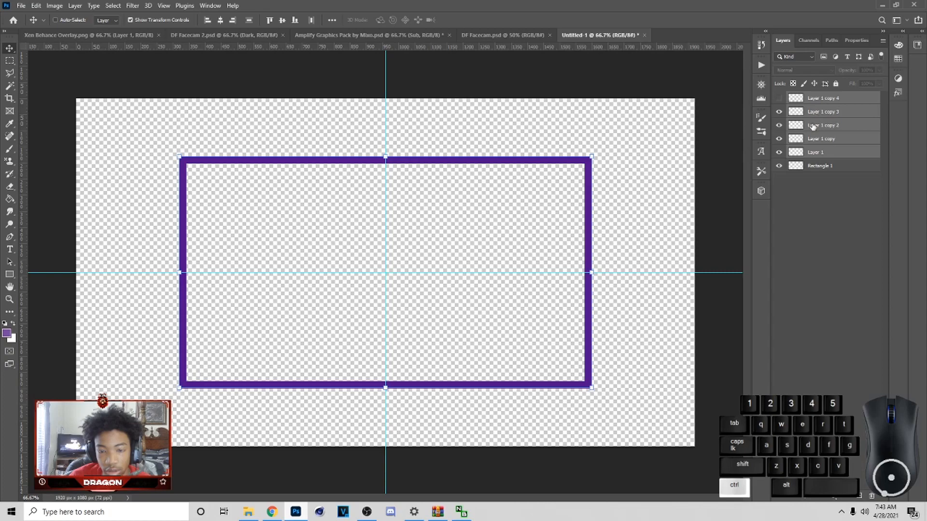
pyautogui.hotkey('ctrl', 'e')
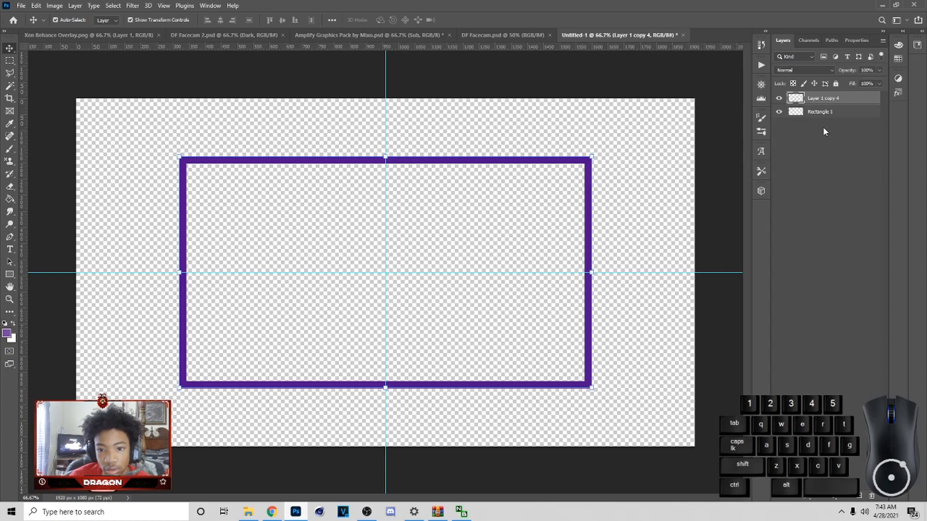
# Set the Rectangle 1 layer's fill to 0%
pyautogui.click(824, 115)
pyautogui.click(880, 70)
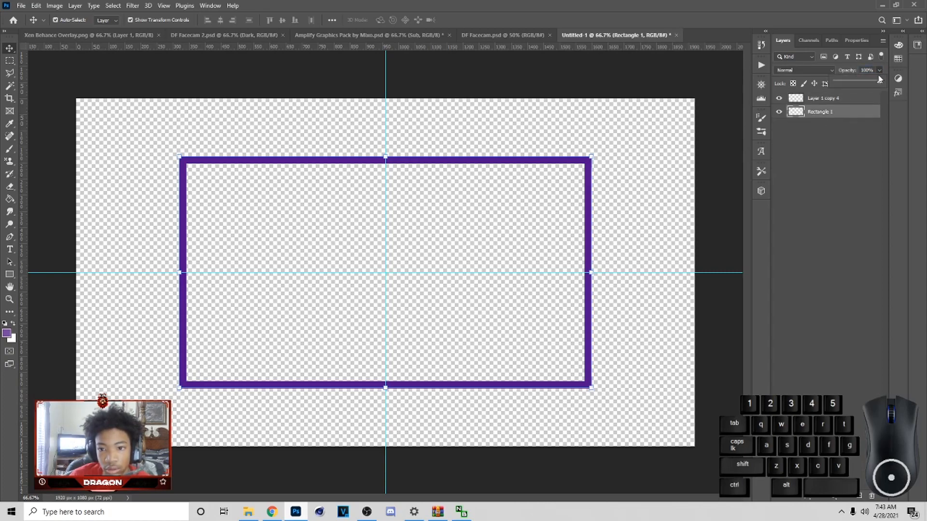
pyautogui.click(879, 84)
pyautogui.moveTo(879, 94); pyautogui.dragTo(829, 100)
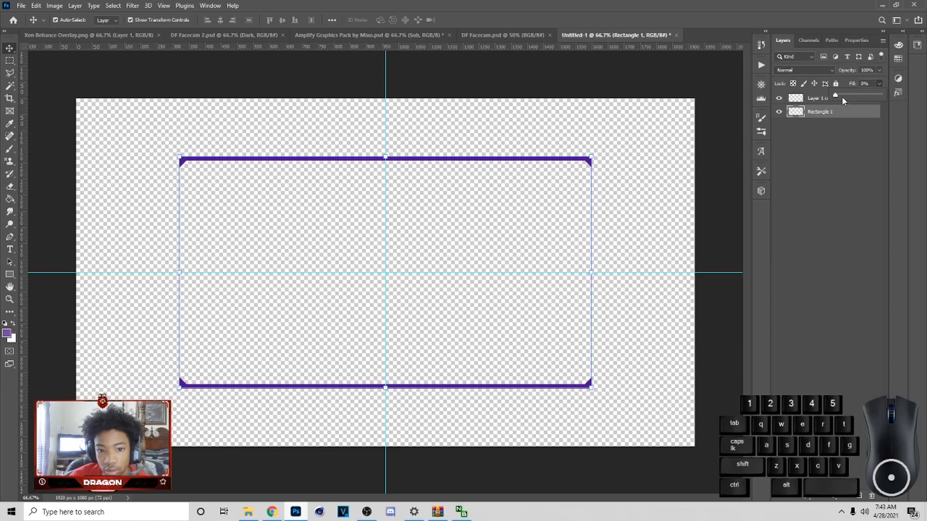
pyautogui.click(827, 146)
# Try clipping the merged strip layer to the Rectangle 1 layer, and undo the clipping mask
pyautogui.rightClick(821, 98)
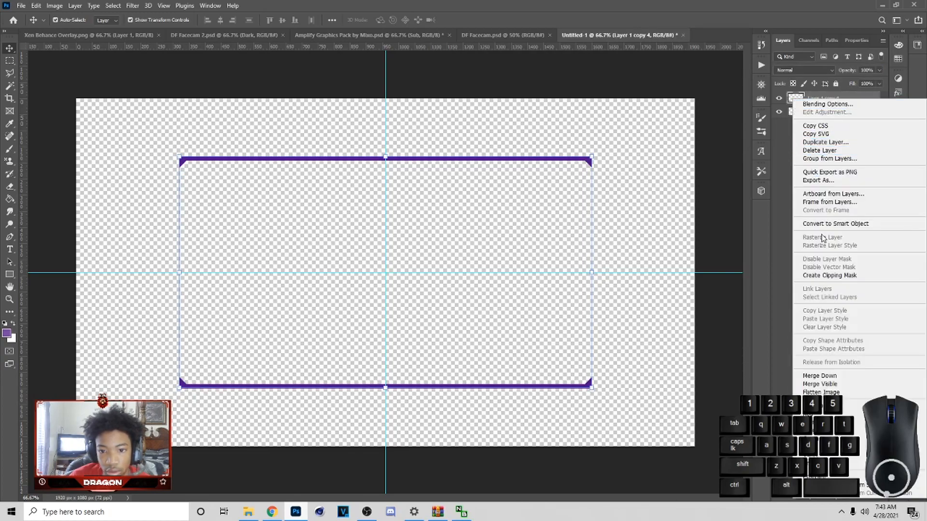
pyautogui.click(861, 275)
pyautogui.hotkey('ctrl', 'z')
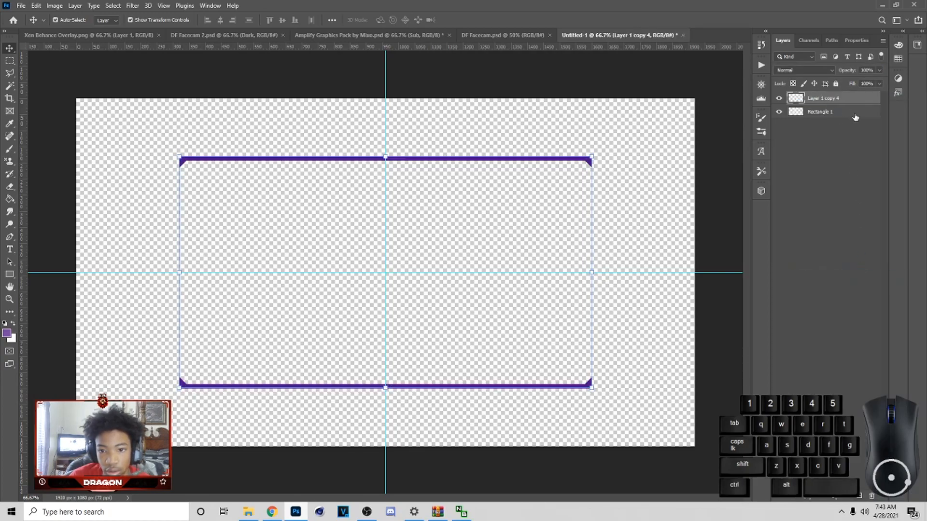
# Retry the clipping mask on the merged strip layer with Rectangle 1 set to 0%, and undo the latest changes
pyautogui.click(826, 111)
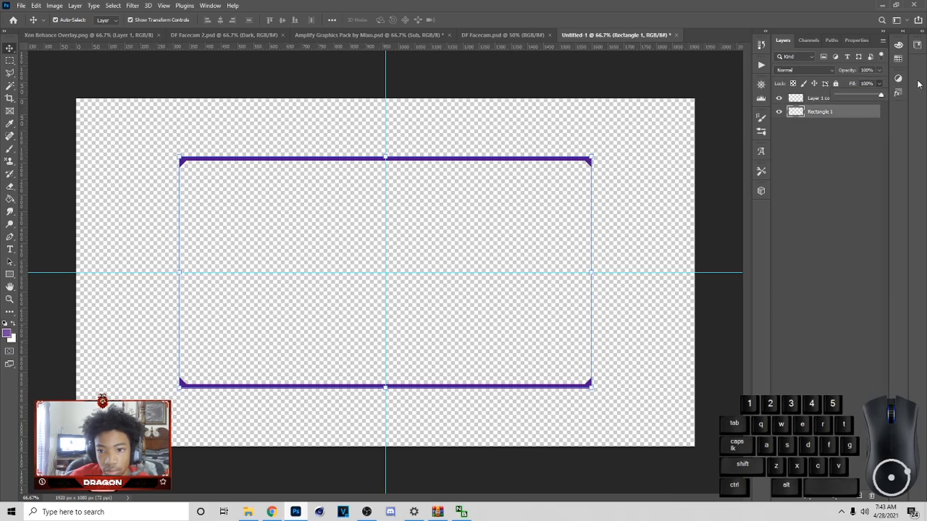
pyautogui.click(876, 70)
pyautogui.write('0')
pyautogui.click(835, 82)
pyautogui.rightClick(823, 100)
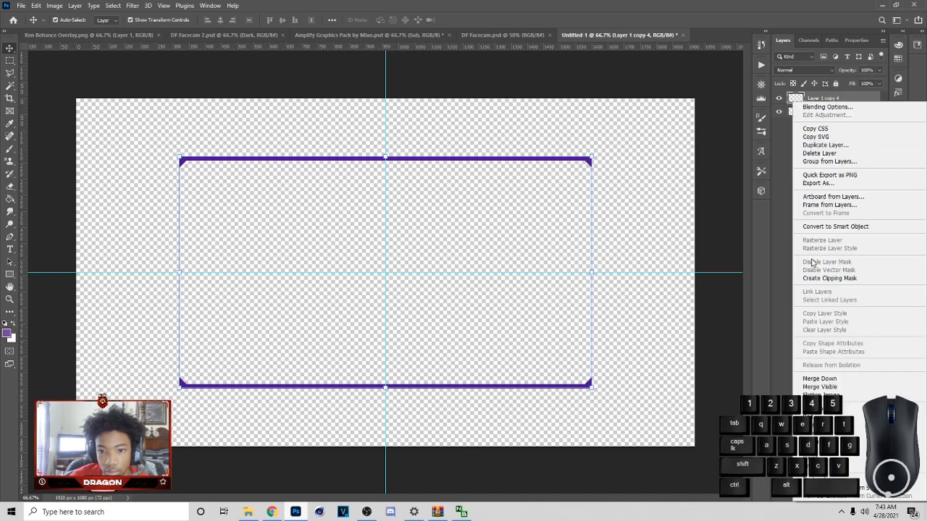
pyautogui.click(830, 279)
pyautogui.click(795, 272)
pyautogui.hotkey('ctrl', 'z')
pyautogui.hotkey('ctrl', 'z')
pyautogui.hotkey('ctrl', 'z')
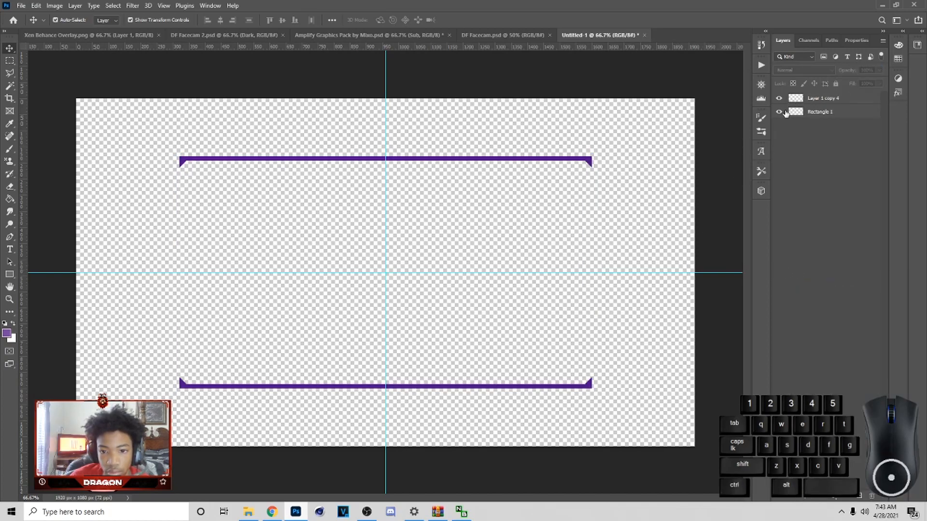
# Undo the merge of the strip layers, and merge only Layer 1 copy 3 with Layer 1 copy
pyautogui.hotkey('ctrl', 'z')
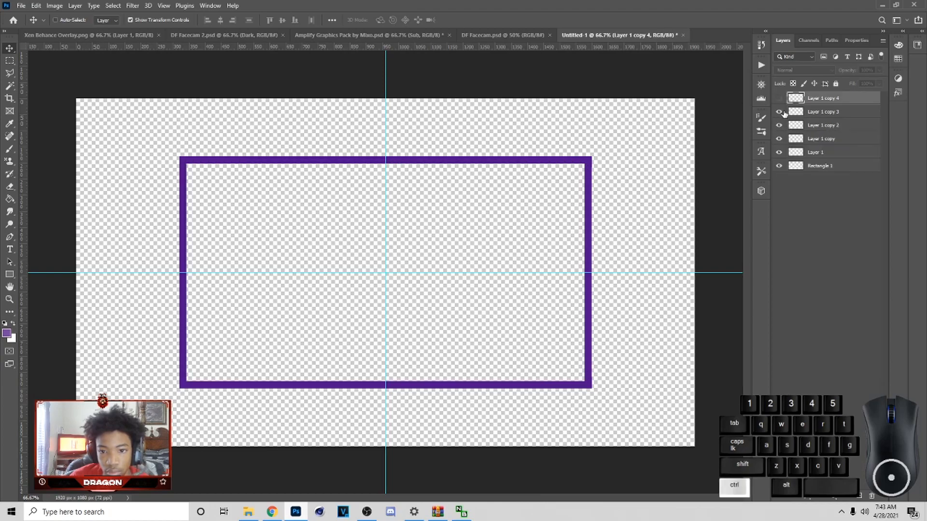
pyautogui.click(780, 166)
pyautogui.click(779, 166)
pyautogui.click(788, 113)
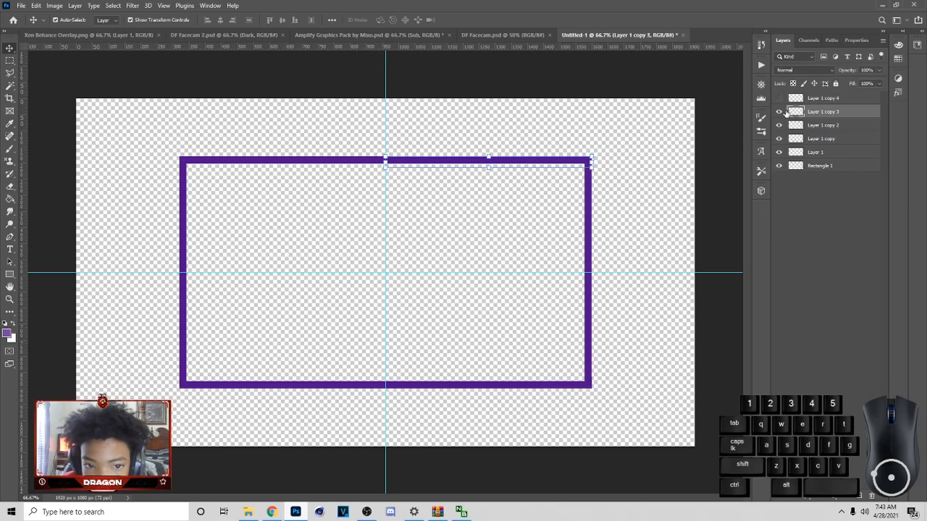
pyautogui.click(781, 146)
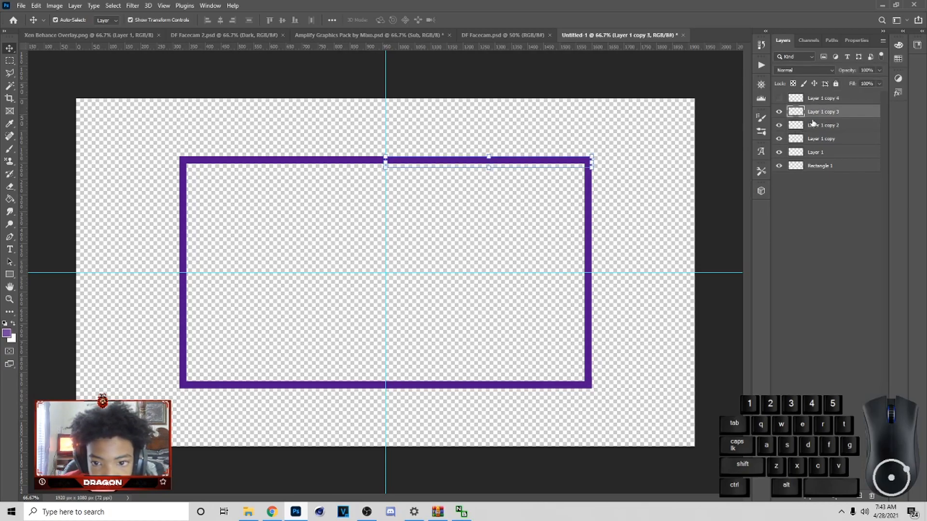
pyautogui.keyDown('ctrl'); pyautogui.click(821, 139); pyautogui.keyUp('ctrl')
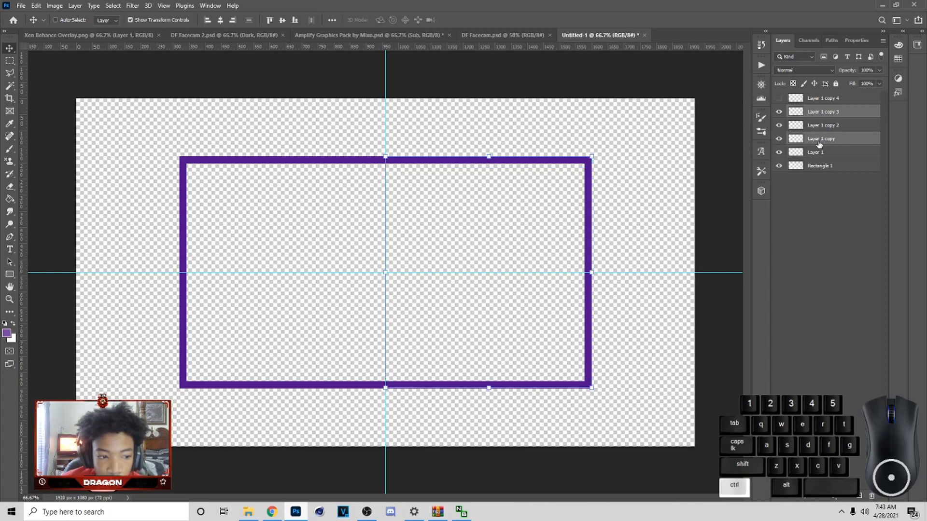
pyautogui.hotkey('ctrl', 'e')
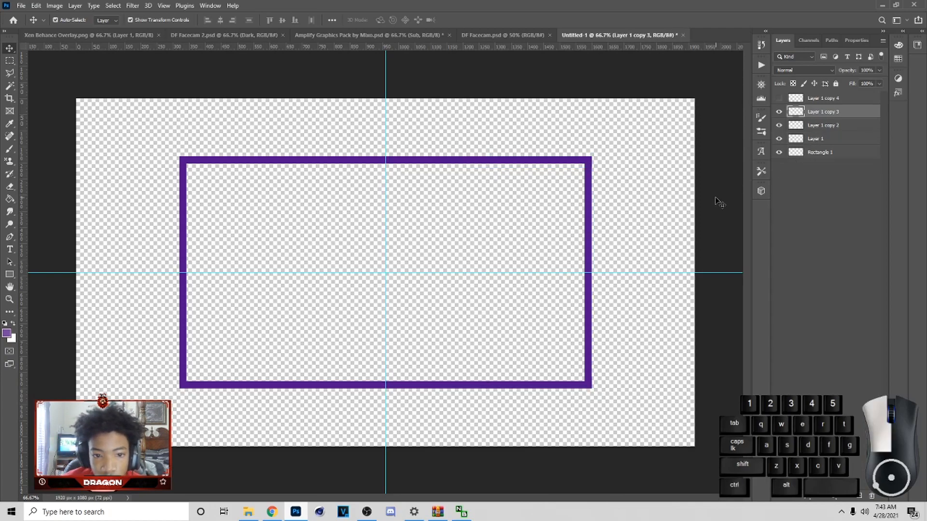
# Try to cut the area beyond the frame's right edge out of the Layer 1 copy 3 layer
pyautogui.press('m')
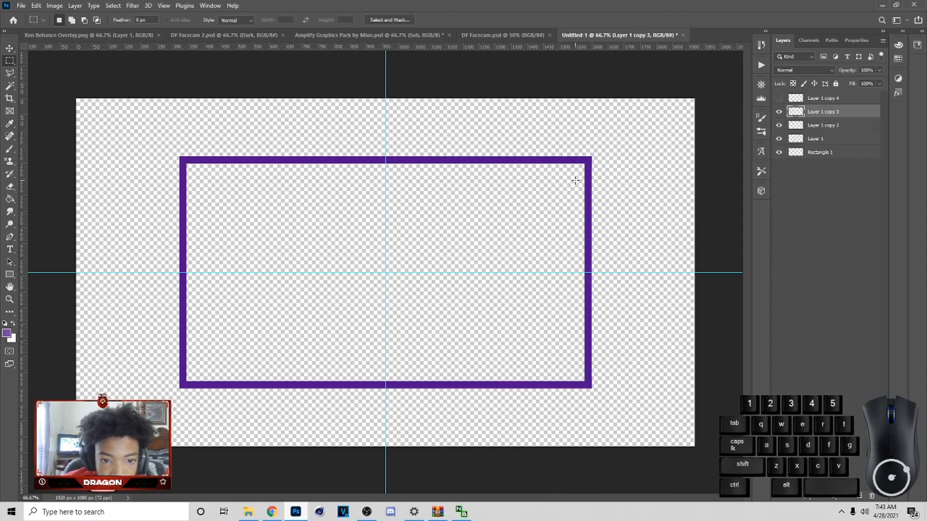
pyautogui.moveTo(590, 154); pyautogui.dragTo(744, 484)
pyautogui.moveTo(592, 389); pyautogui.dragTo(666, 91)
pyautogui.hotkey('ctrl', 'x')
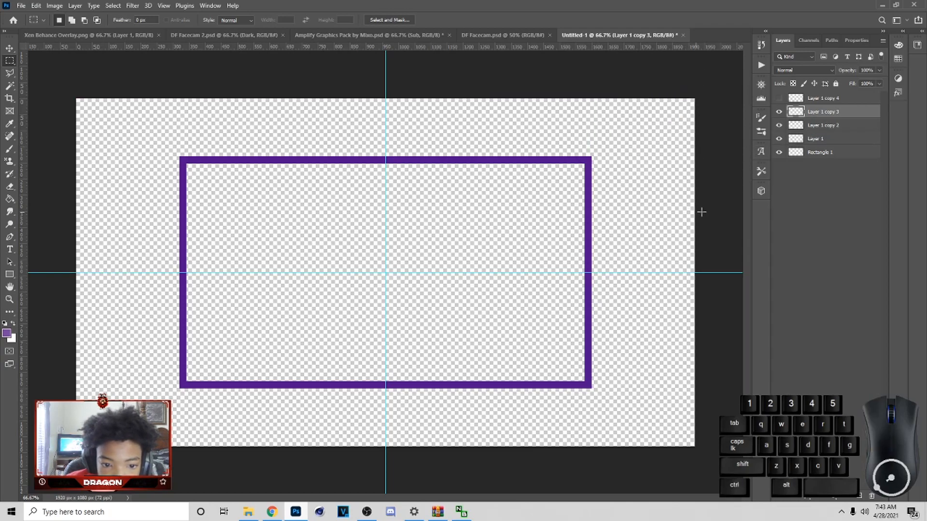
# Hide the Rectangle 1 layer and toggle the strip layers' visibility to check which part of the frame each one holds
pyautogui.click(779, 139)
pyautogui.click(779, 153)
pyautogui.click(779, 111)
pyautogui.click(779, 112)
pyautogui.click(779, 125)
pyautogui.click(778, 139)
pyautogui.click(778, 139)
pyautogui.click(778, 139)
pyautogui.click(779, 125)
pyautogui.click(778, 139)
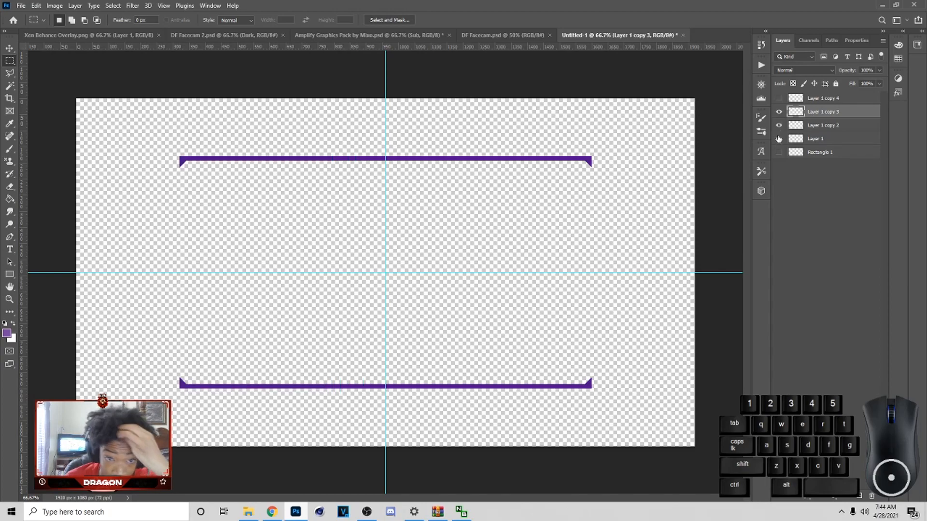
# Show the Layer 1 copy 4 strip along the frame's right border and duplicate it
pyautogui.click(10, 48)
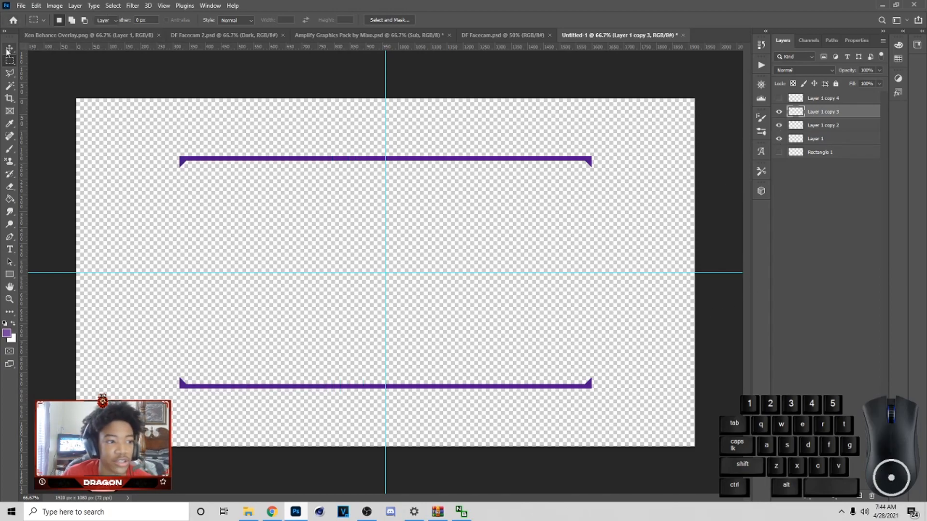
pyautogui.click(821, 98)
pyautogui.click(779, 98)
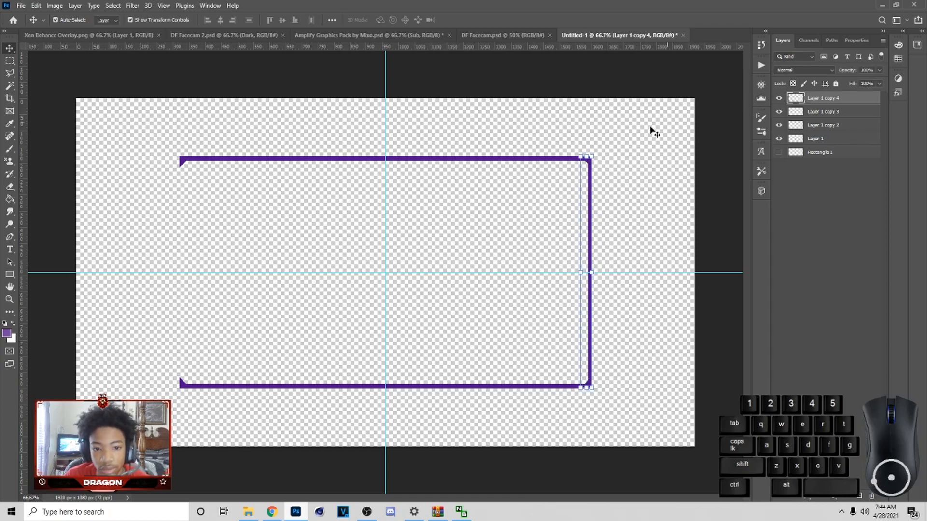
pyautogui.moveTo(578, 201)
pyautogui.mouseDown()
pyautogui.moveTo(559, 201)
pyautogui.moveTo(590, 196)
pyautogui.mouseUp()
pyautogui.hotkey('ctrl', 'j')
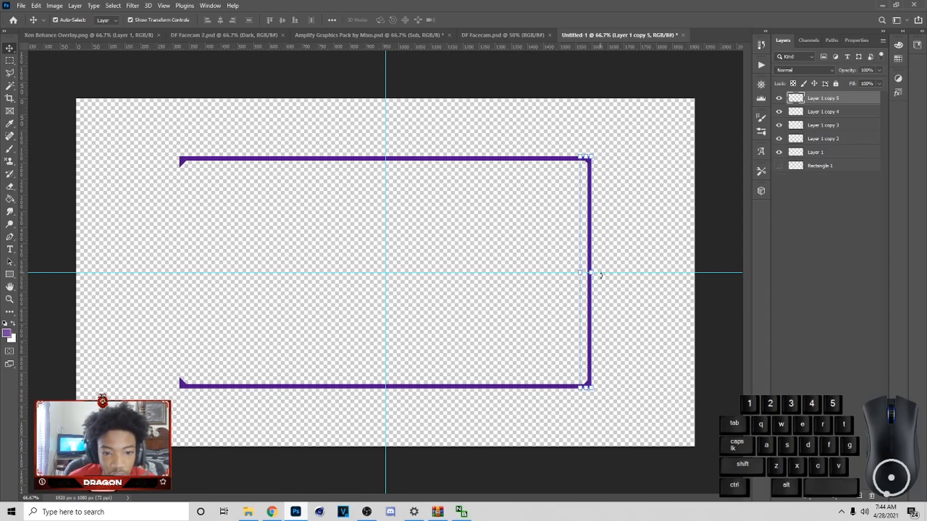
# Flip the duplicated vertical strip vertically and horizontally, and move it onto the frame's left border
pyautogui.hotkey('ctrl', 't')
pyautogui.rightClick(592, 270)
pyautogui.click(622, 435)
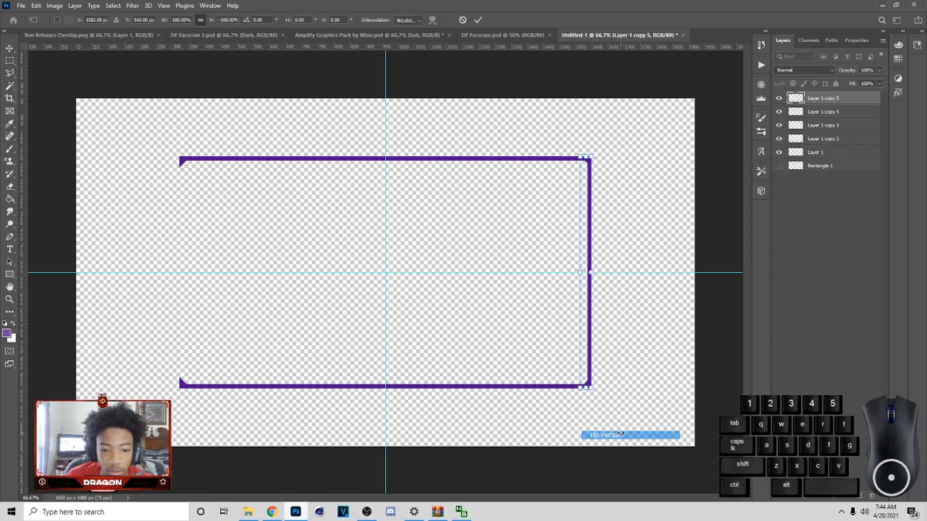
pyautogui.rightClick(588, 228)
pyautogui.click(616, 391)
pyautogui.moveTo(584, 208); pyautogui.dragTo(185, 317)
pyautogui.click(478, 20)
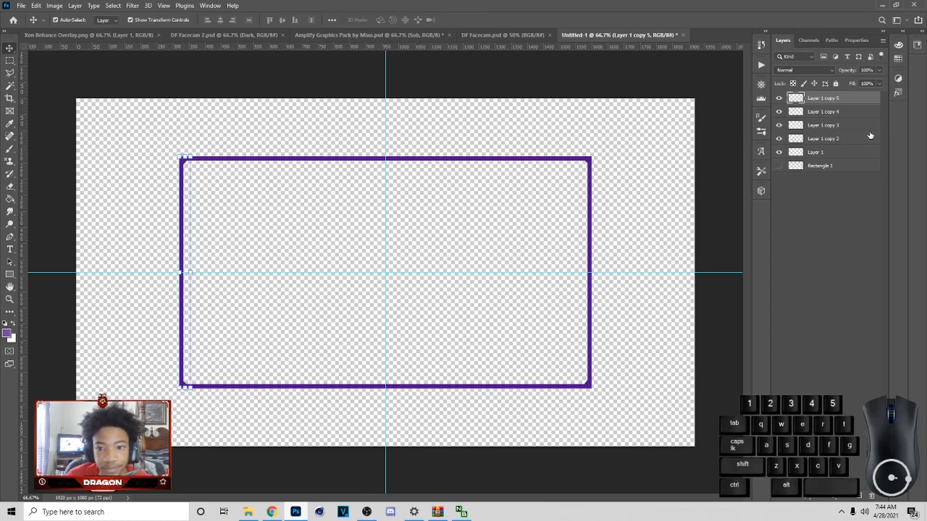
# Group all the strip layers from Layer 1 to Layer 1 copy 5 and name the group "Base Facecazm"
pyautogui.keyDown('shift'); pyautogui.click(818, 152); pyautogui.keyUp('shift')
pyautogui.click(824, 99)
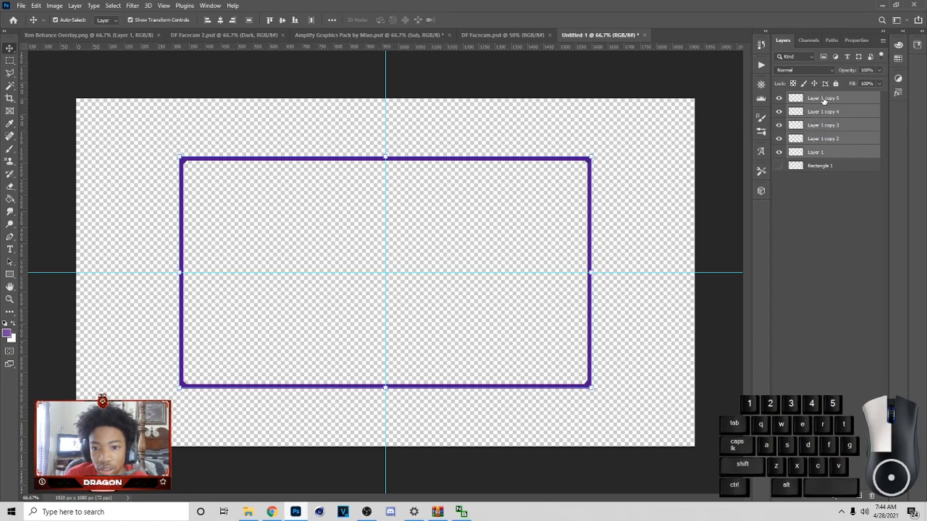
pyautogui.keyDown('shift'); pyautogui.click(846, 155); pyautogui.keyUp('shift')
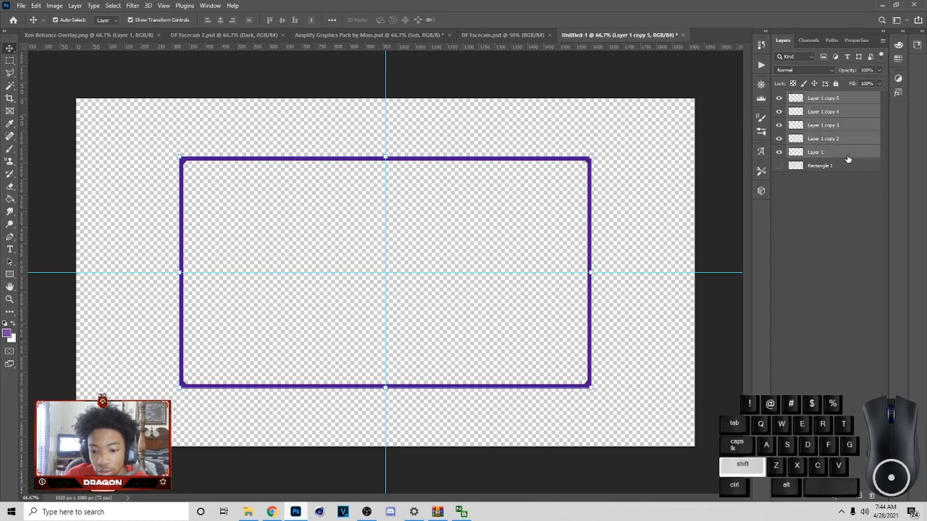
pyautogui.click(849, 497)
pyautogui.doubleClick(811, 101)
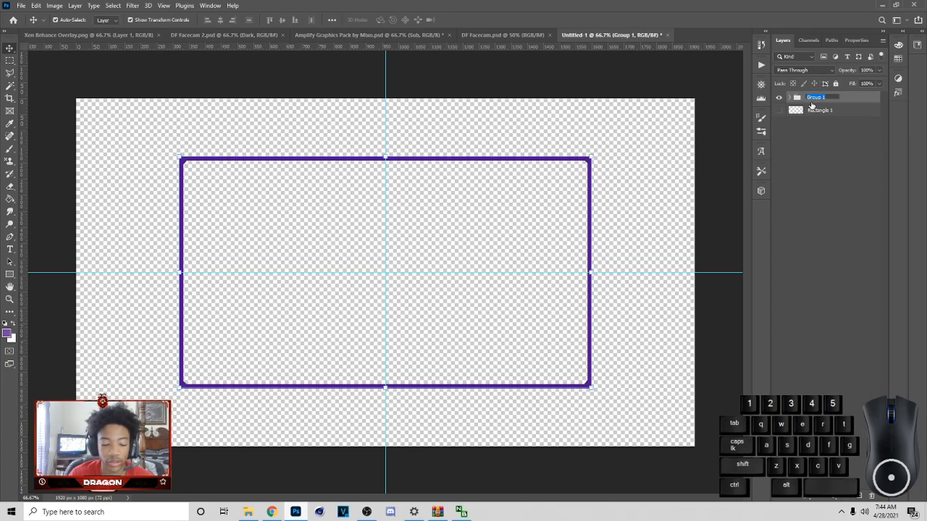
pyautogui.press('capslock')
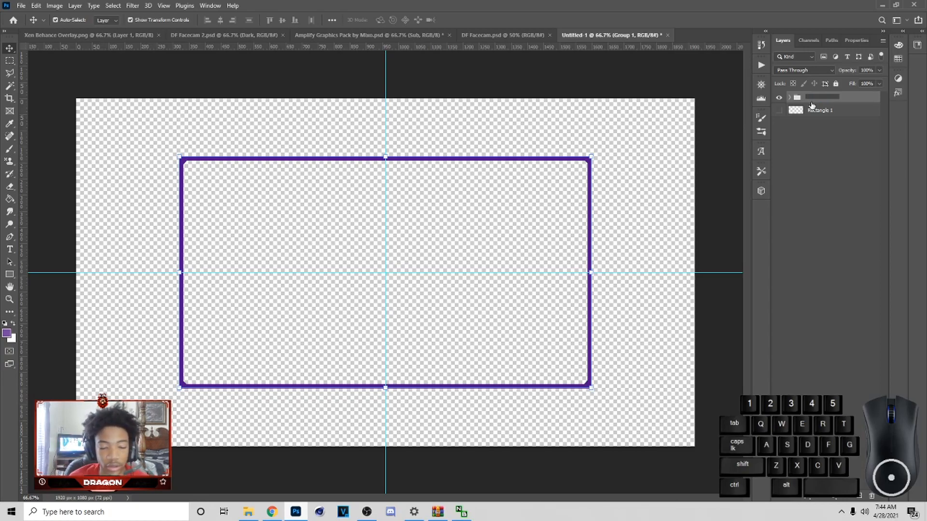
pyautogui.write('Base')
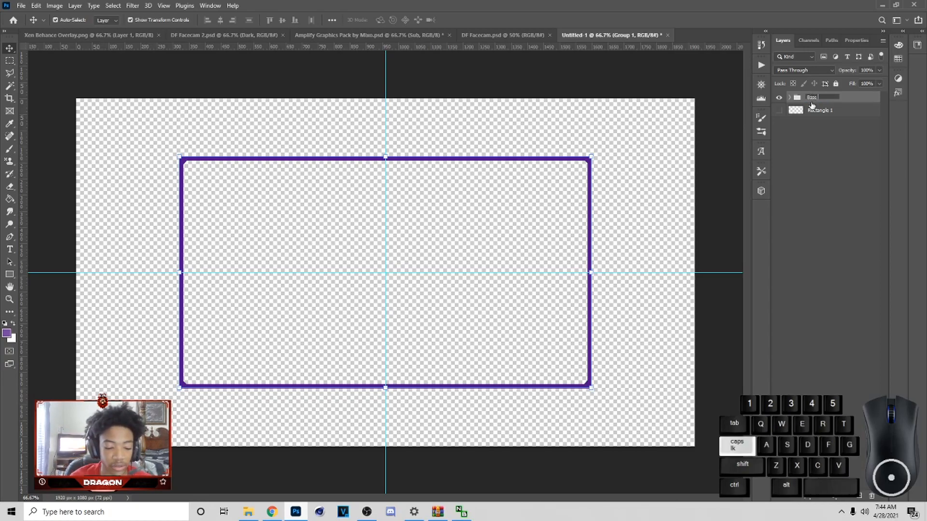
pyautogui.write(' Facecam')
# Duplicate the Base Facecazm group, merge the copy into a single layer, and hide the original group
pyautogui.rightClick(871, 99)
pyautogui.click(828, 102)
pyautogui.hotkey('ctrl', 'j')
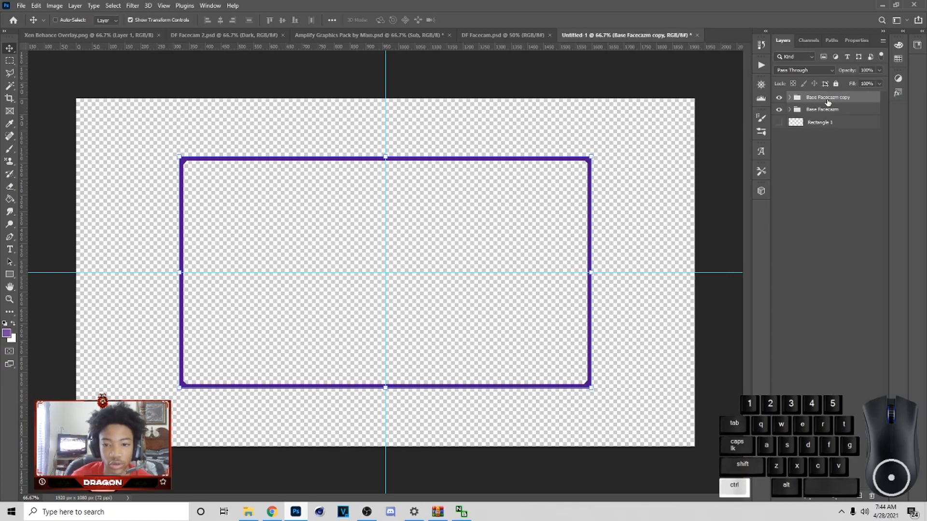
pyautogui.hotkey('ctrl', 'e')
pyautogui.click(779, 111)
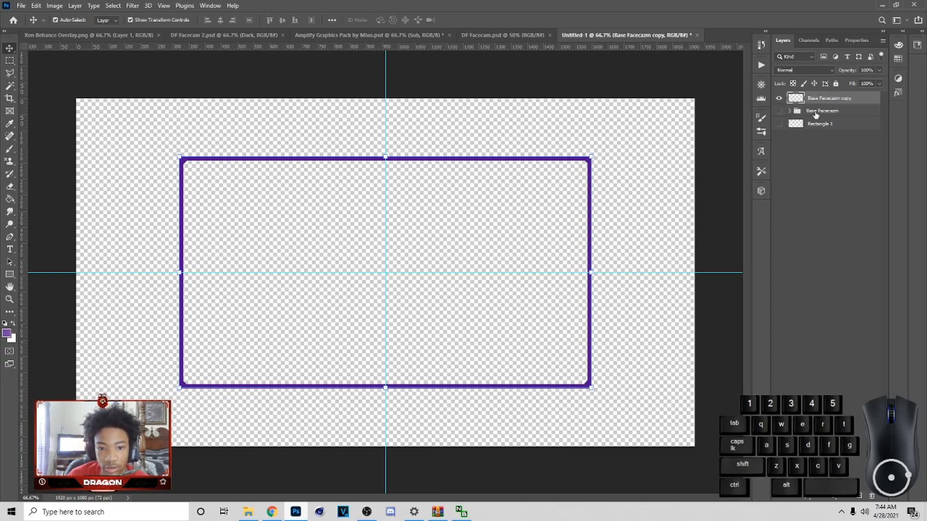
# Add a new layer named "Gradient" above the merged frame layer and clip it to that layer
pyautogui.click(859, 496)
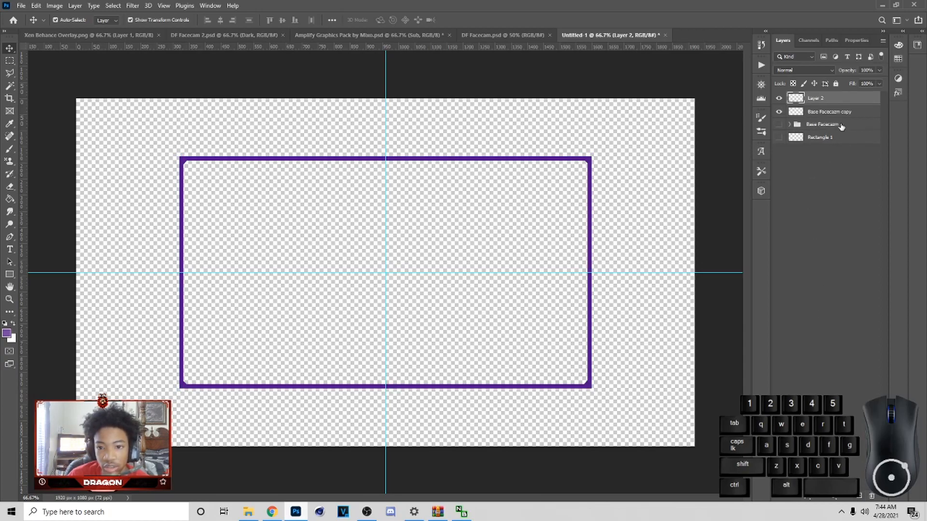
pyautogui.write('Gradient')
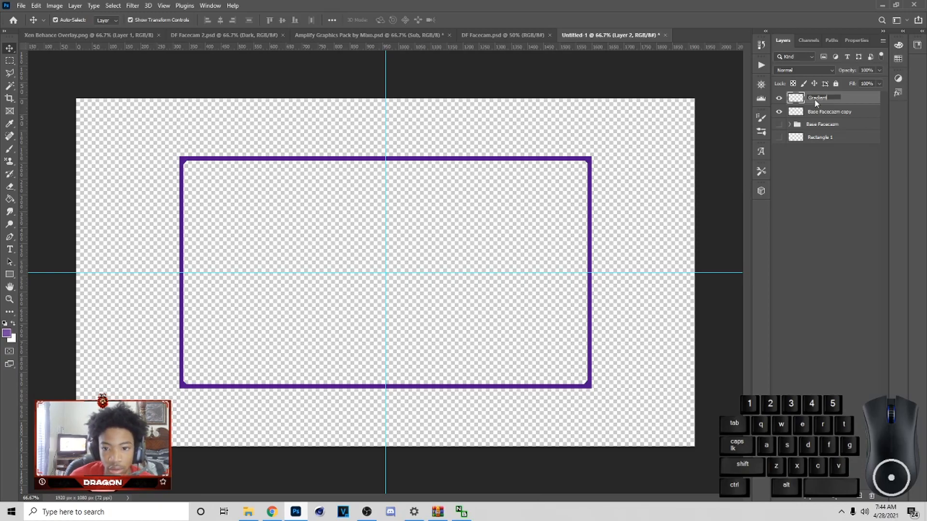
pyautogui.click(844, 103)
pyautogui.rightClick(844, 103)
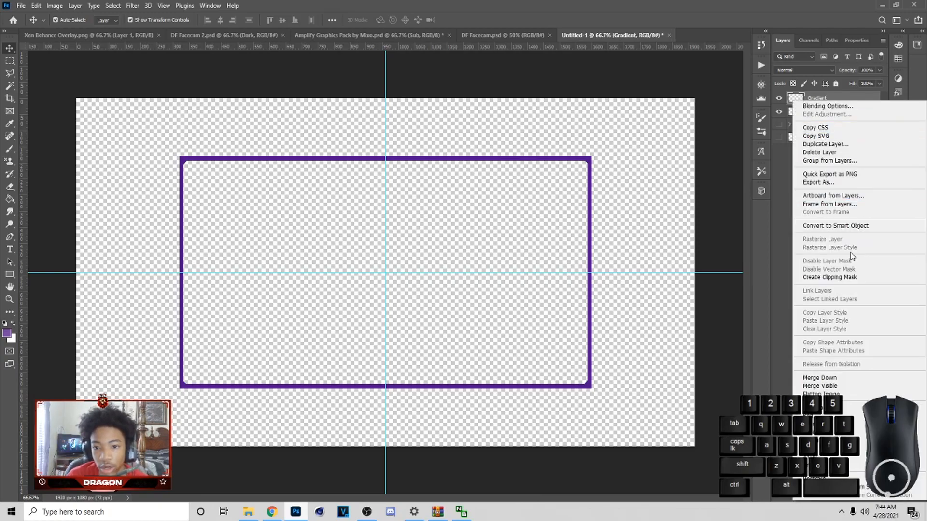
pyautogui.click(848, 277)
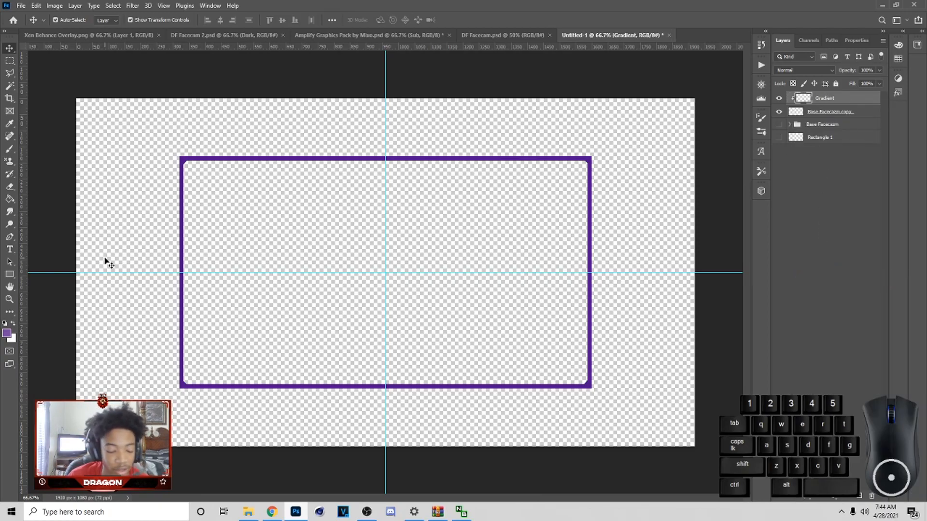
# Switch to the Gradient tool, check both stop colours of its custom purple-to-near-black gradient, and accept the gradient
pyautogui.click(7, 198)
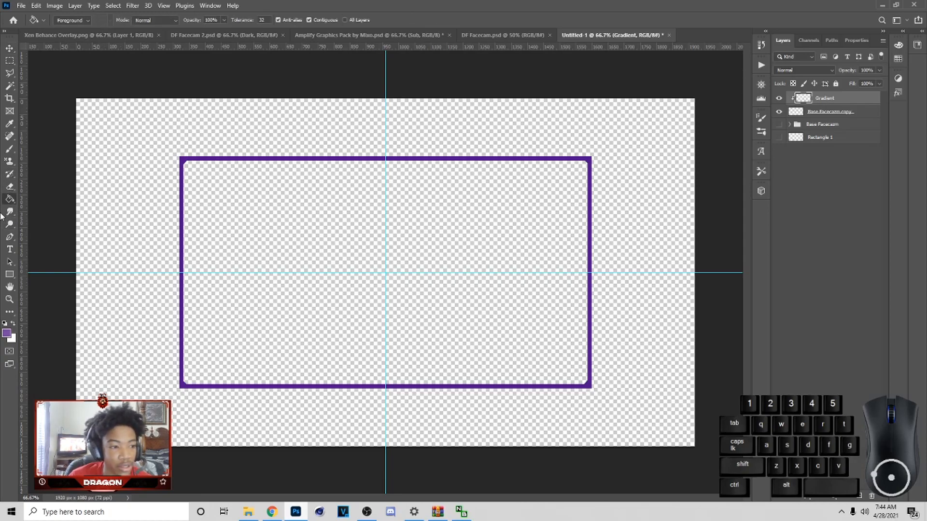
pyautogui.rightClick(7, 198)
pyautogui.click(36, 199)
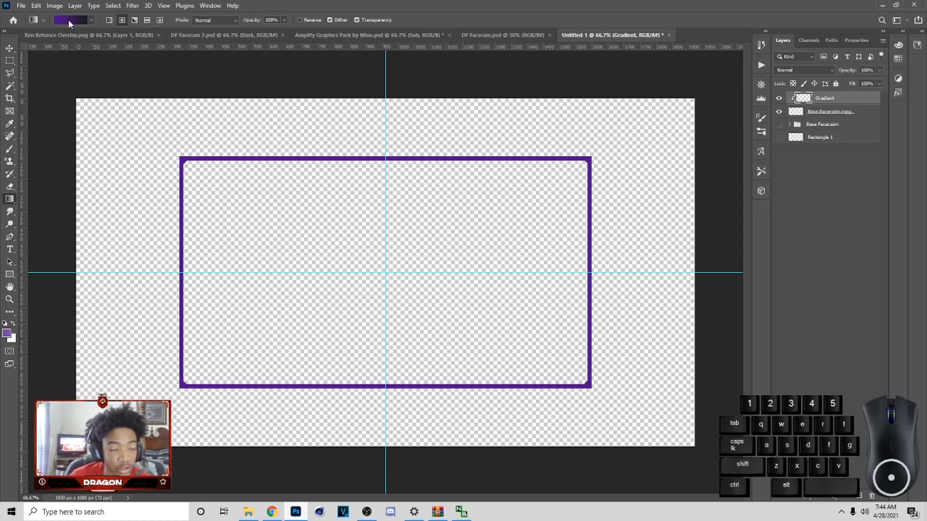
pyautogui.click(68, 19)
pyautogui.click(663, 376)
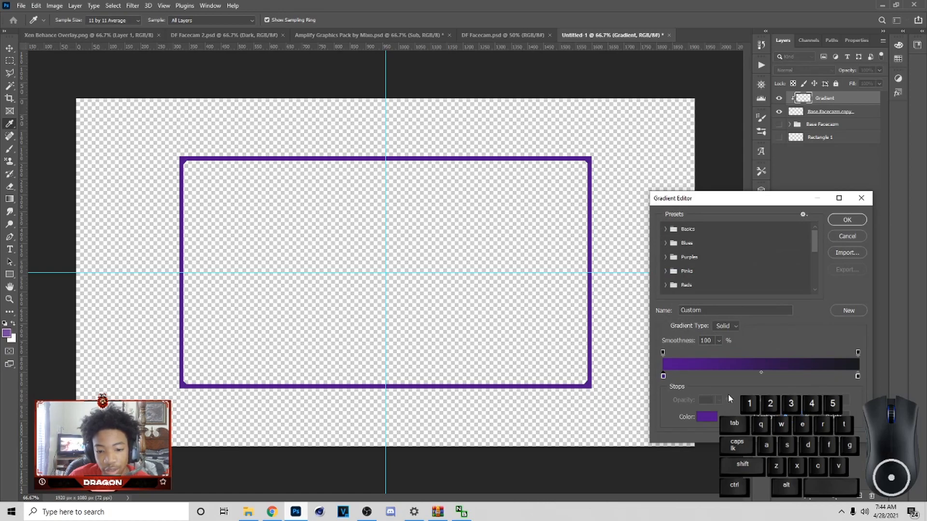
pyautogui.click(858, 376)
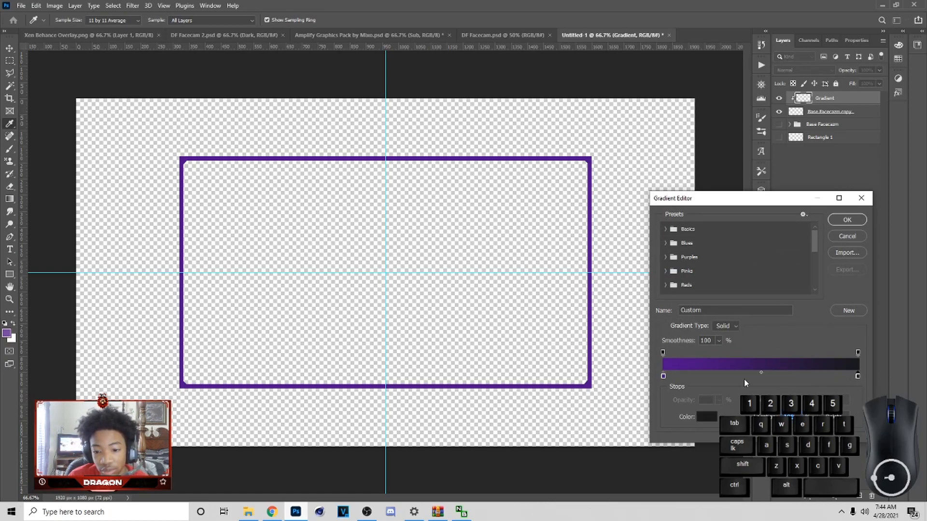
pyautogui.click(664, 376)
pyautogui.click(706, 417)
pyautogui.click(694, 302)
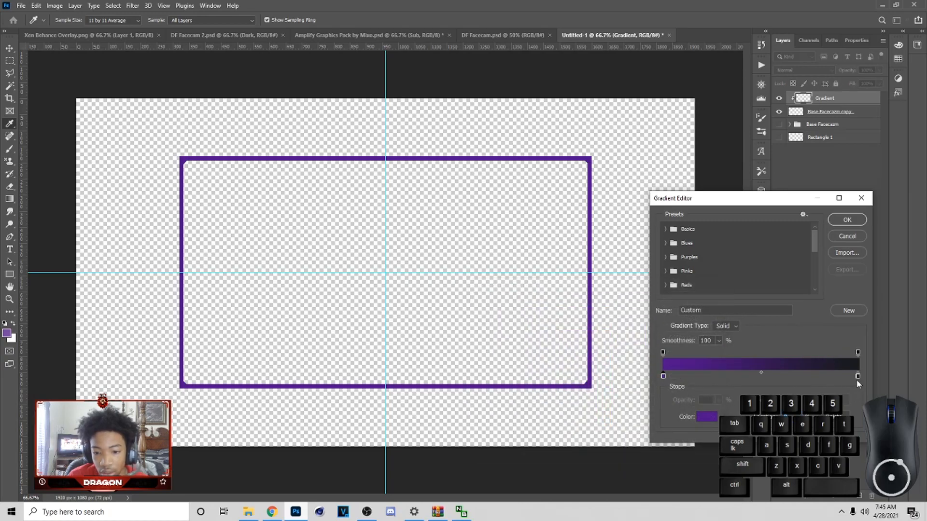
pyautogui.click(706, 418)
pyautogui.click(696, 300)
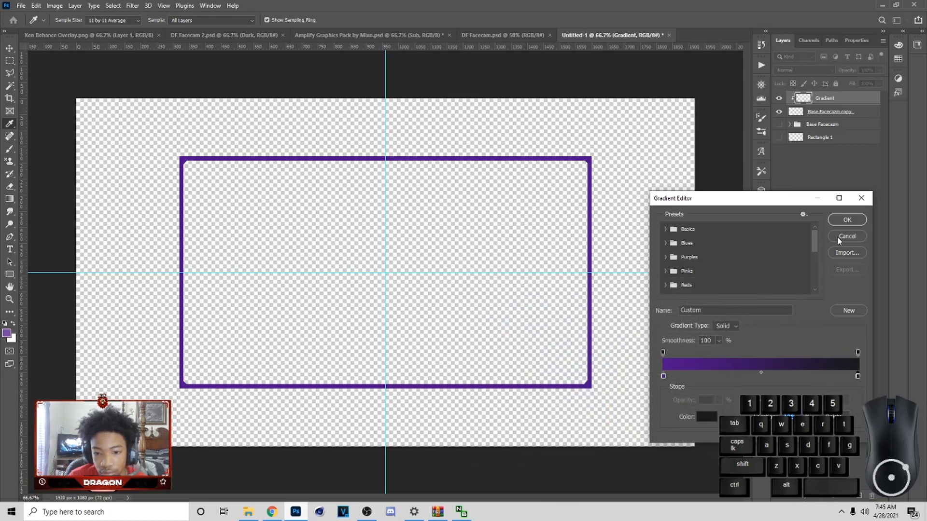
pyautogui.click(847, 220)
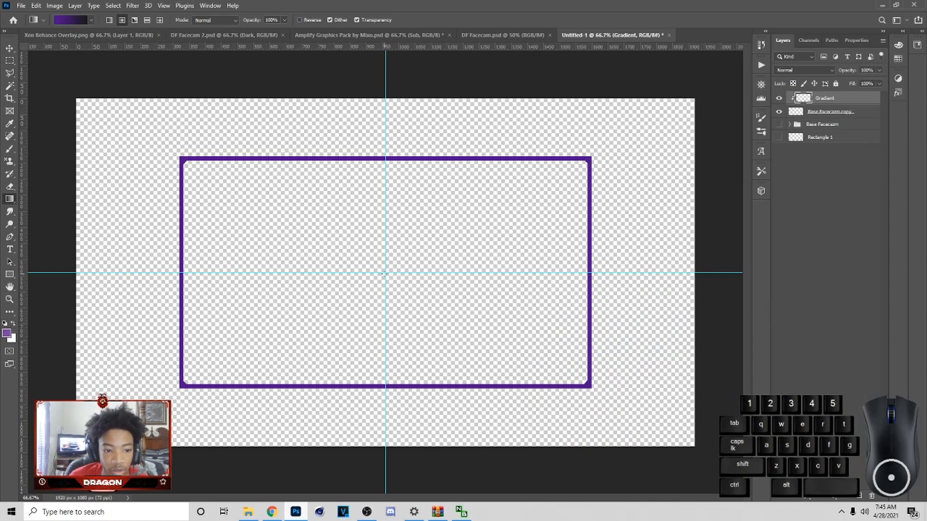
# Draw the gradient on the Gradient layer from the canvas centre straight up past the top edge, and lower the layer's opacity to 11%
pyautogui.moveTo(385, 273); pyautogui.dragTo(382, 123)
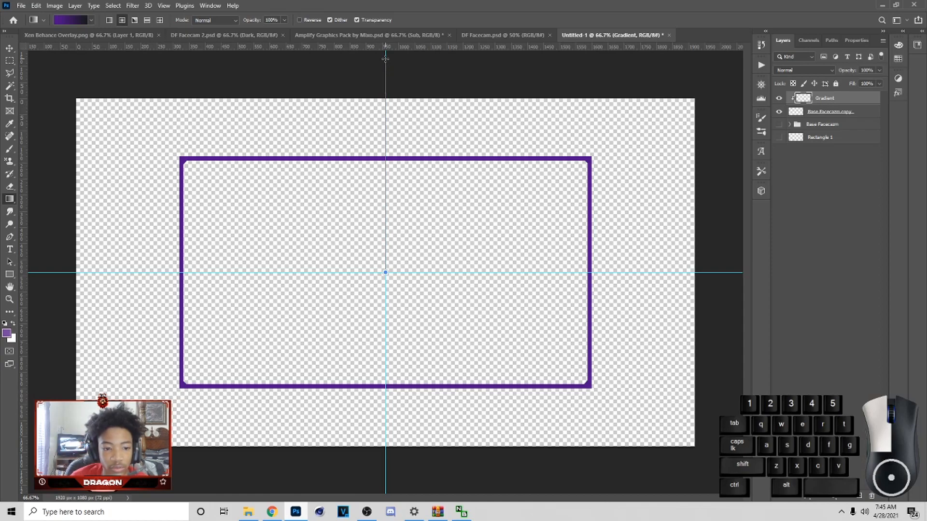
pyautogui.moveTo(385, 59); pyautogui.dragTo(384, 59)
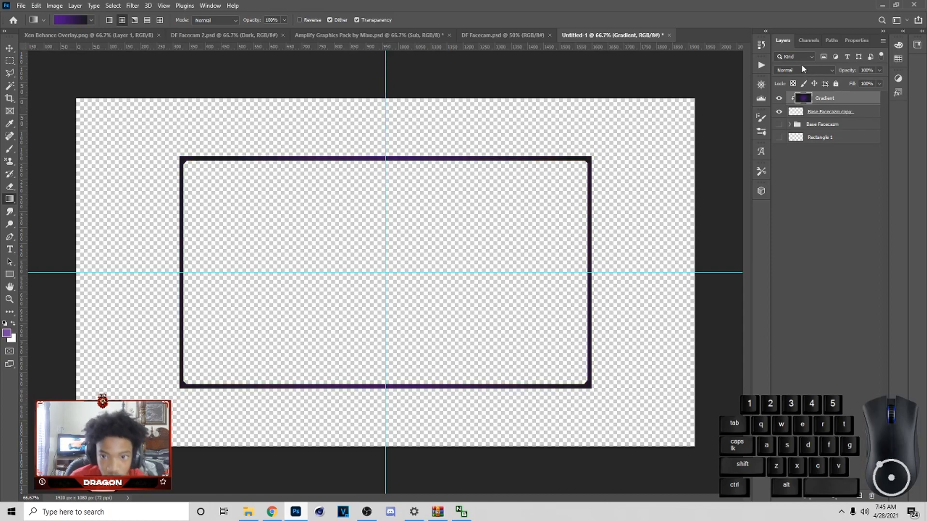
pyautogui.moveTo(879, 70); pyautogui.dragTo(841, 82)
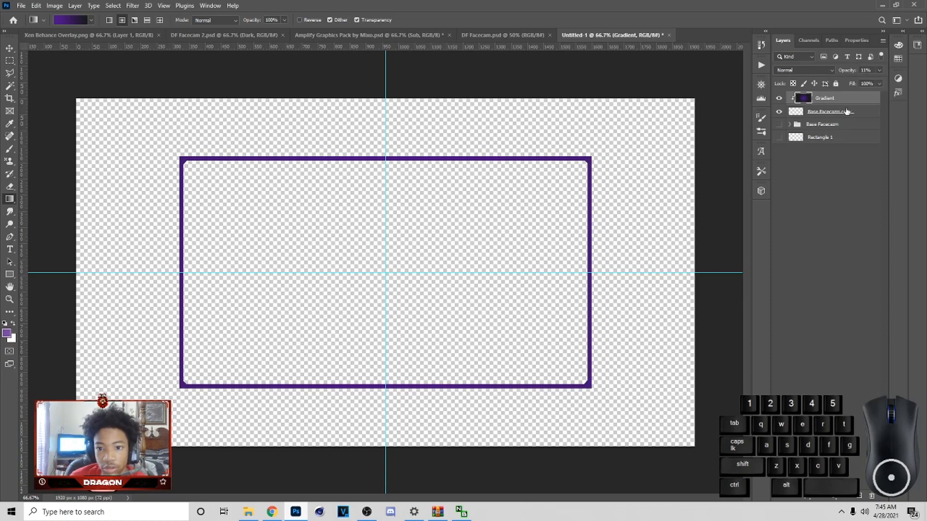
# Add a clipped layer named "Top" directly above the merged frame layer, below the Gradient layer
pyautogui.click(830, 112)
pyautogui.click(858, 497)
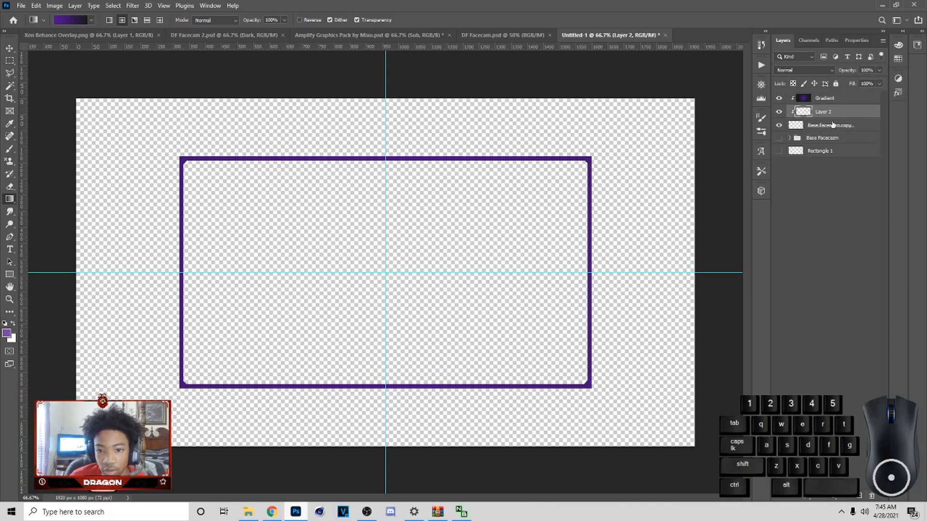
pyautogui.write('Top')
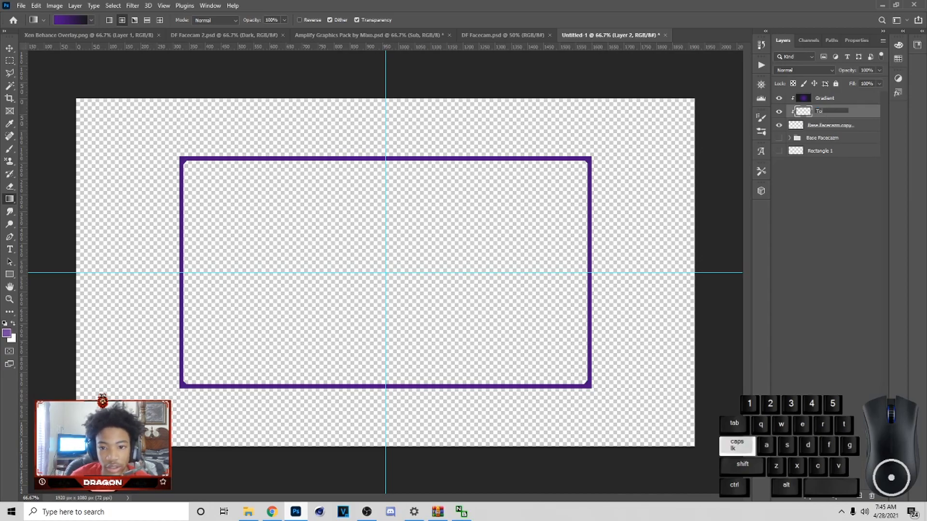
pyautogui.press('Return')
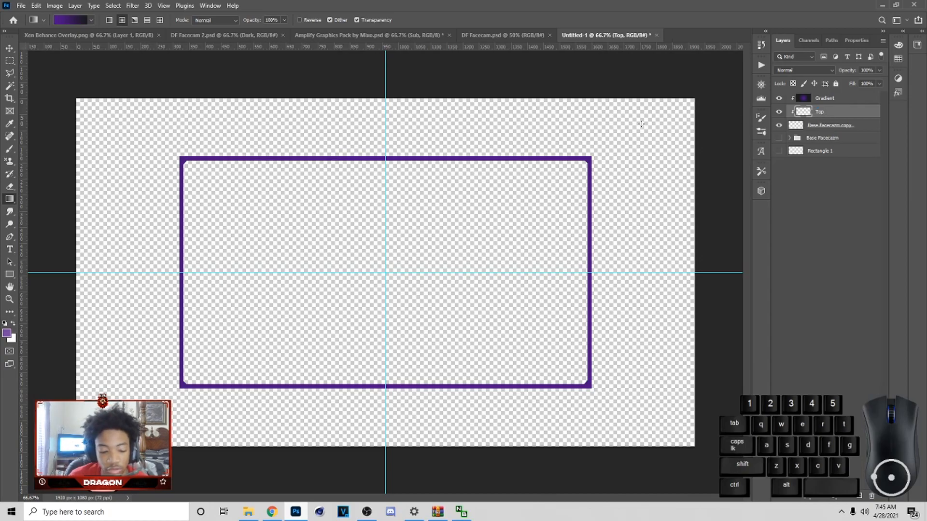
# With the Brush tool at size 600, paint soft white highlights at the middle of each of the frame's four sides on the Top layer
pyautogui.press('b')
pyautogui.click(13, 323)
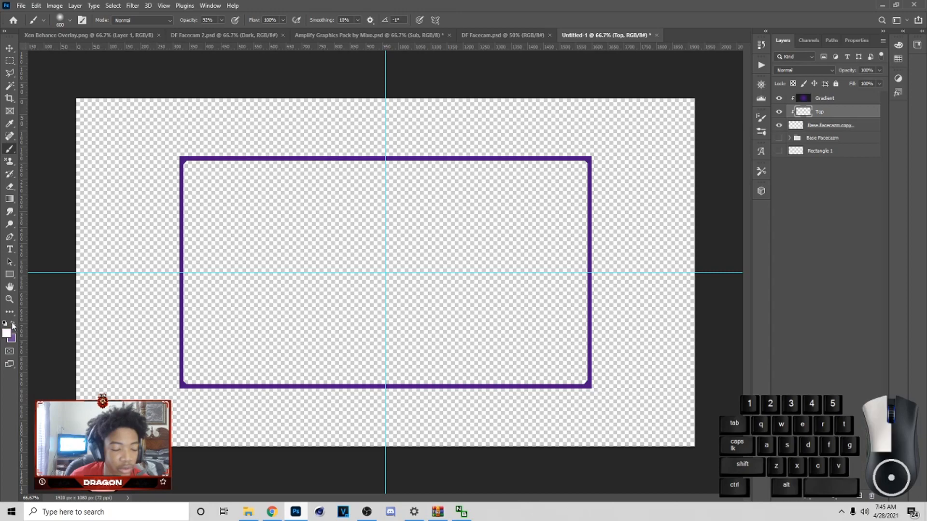
pyautogui.click(71, 20)
pyautogui.click(72, 20)
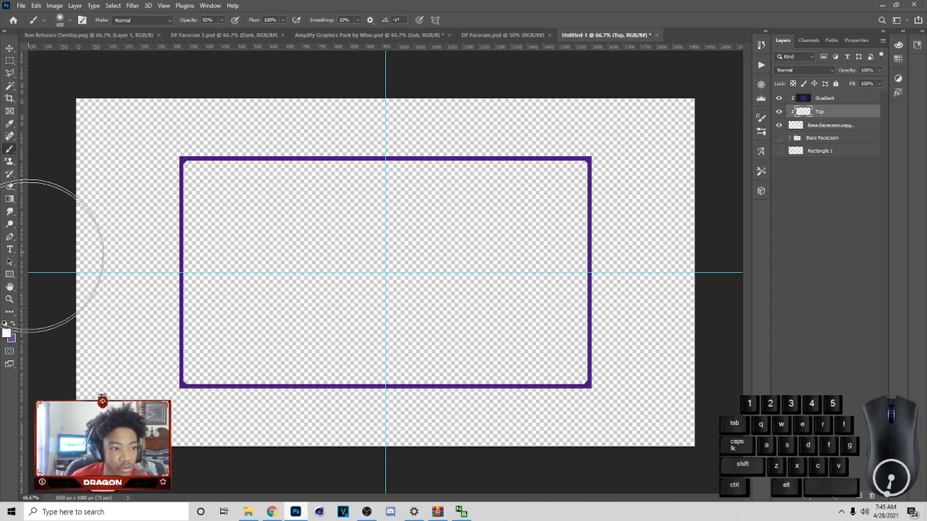
pyautogui.click(390, 239)
pyautogui.click(389, 240)
pyautogui.click(510, 271)
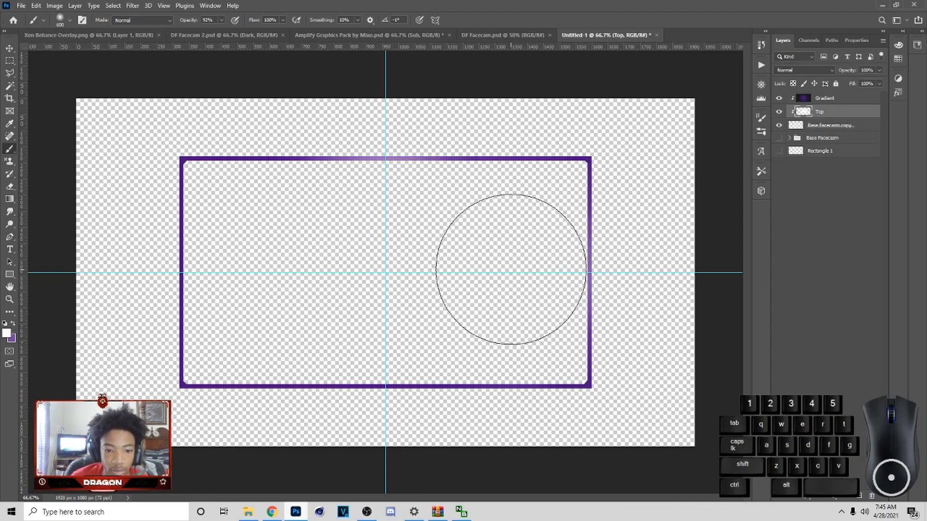
pyautogui.click(386, 305)
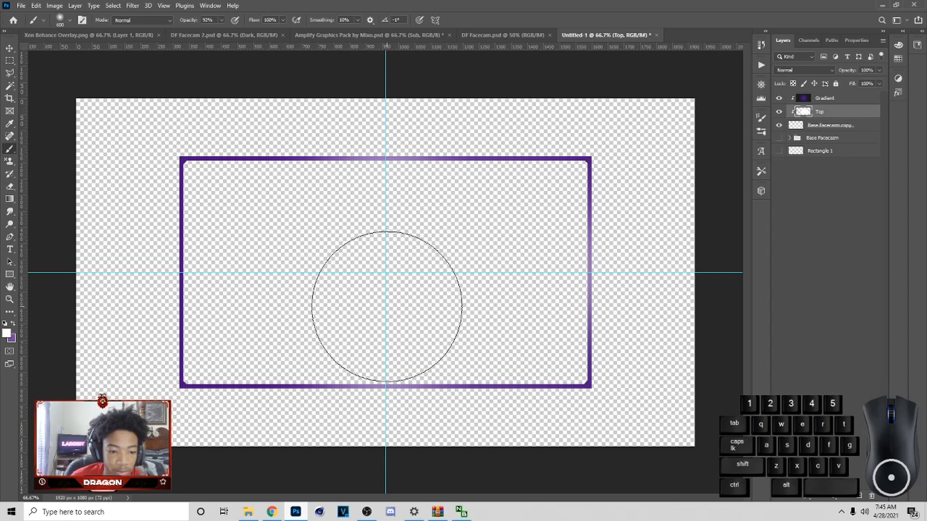
pyautogui.click(262, 270)
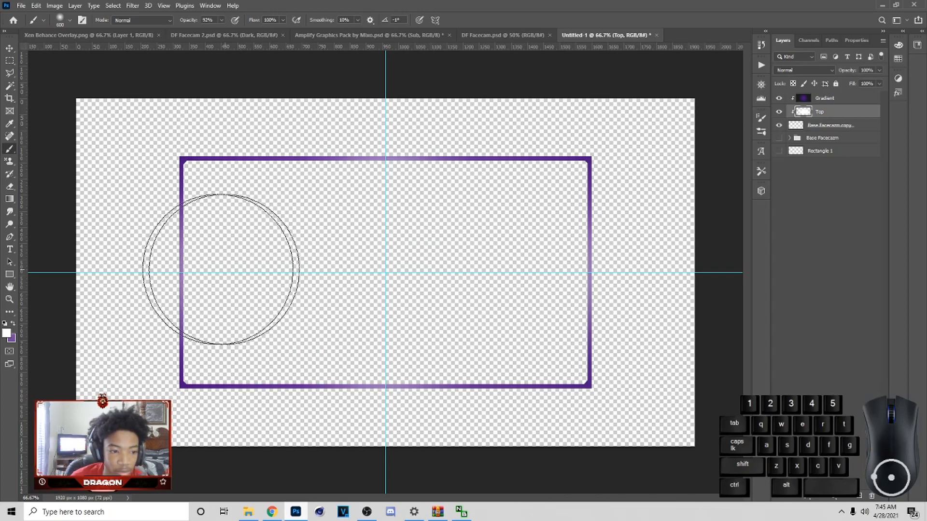
# Set the foreground colour to black and paint soft dark areas toward the frame's four corners on the Top layer
pyautogui.click(8, 333)
pyautogui.click(596, 426)
pyautogui.click(690, 302)
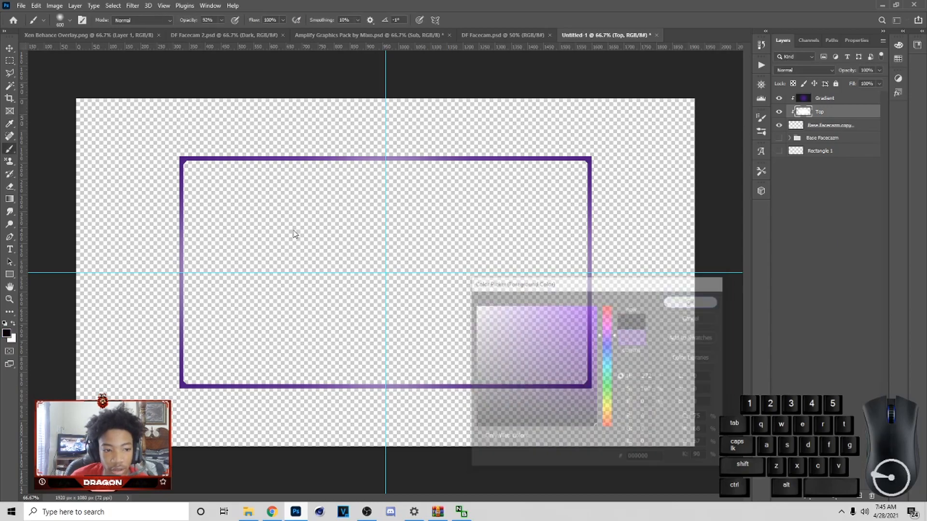
pyautogui.click(256, 231)
pyautogui.click(511, 227)
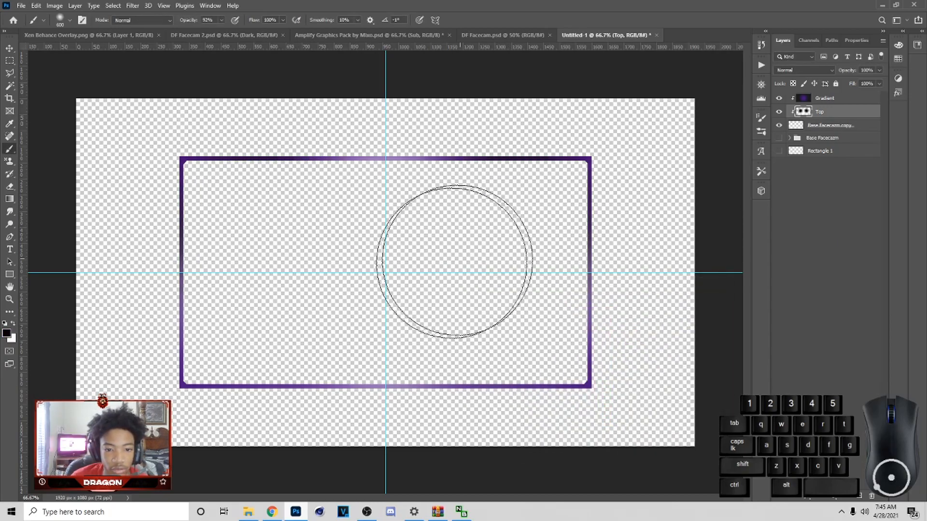
pyautogui.click(252, 314)
pyautogui.click(255, 314)
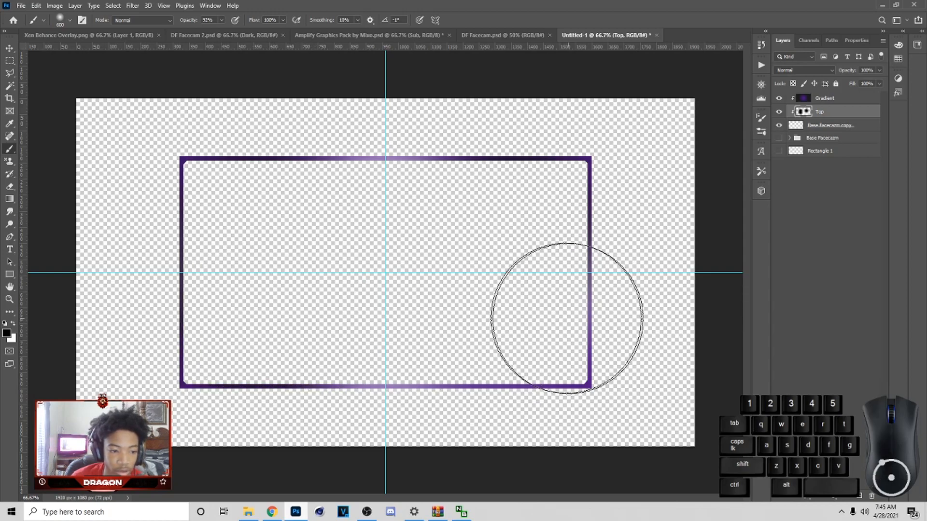
pyautogui.click(499, 324)
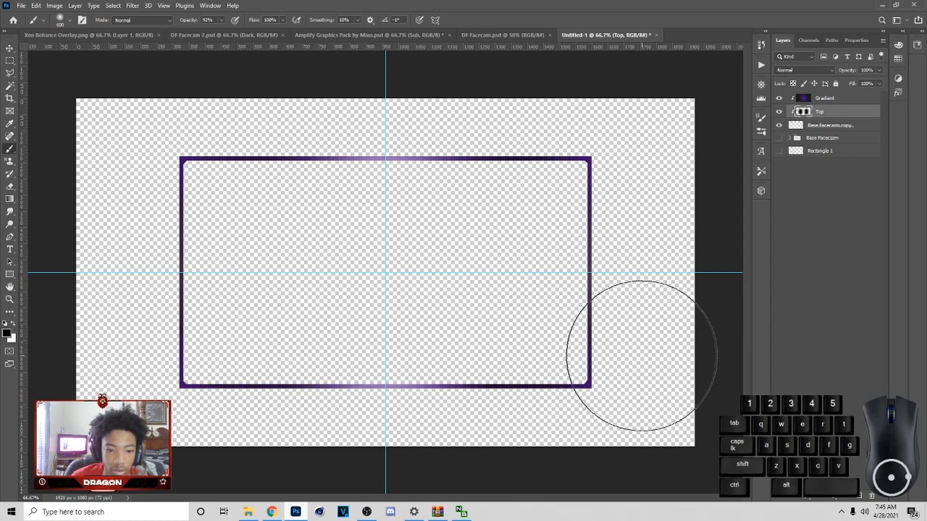
# Try the Overlay and Screen blend modes on the Top layer
pyautogui.click(806, 72)
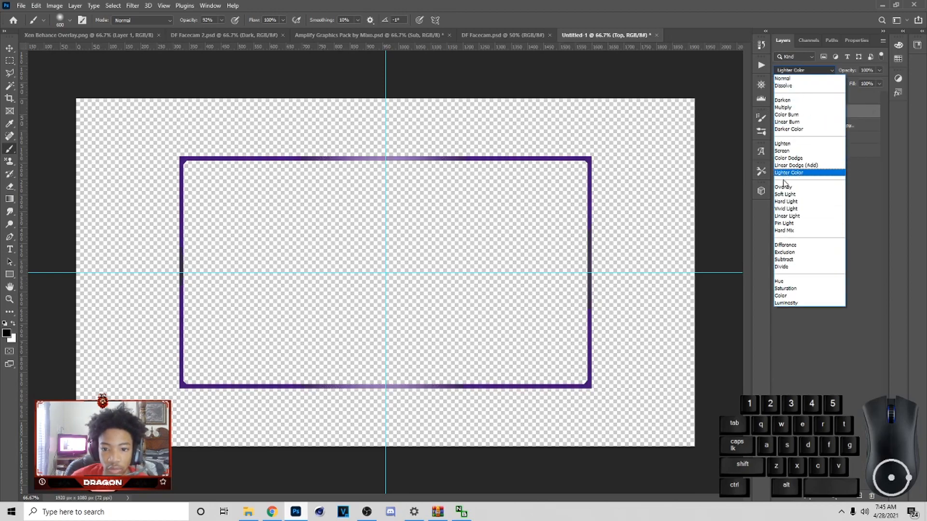
pyautogui.click(792, 169)
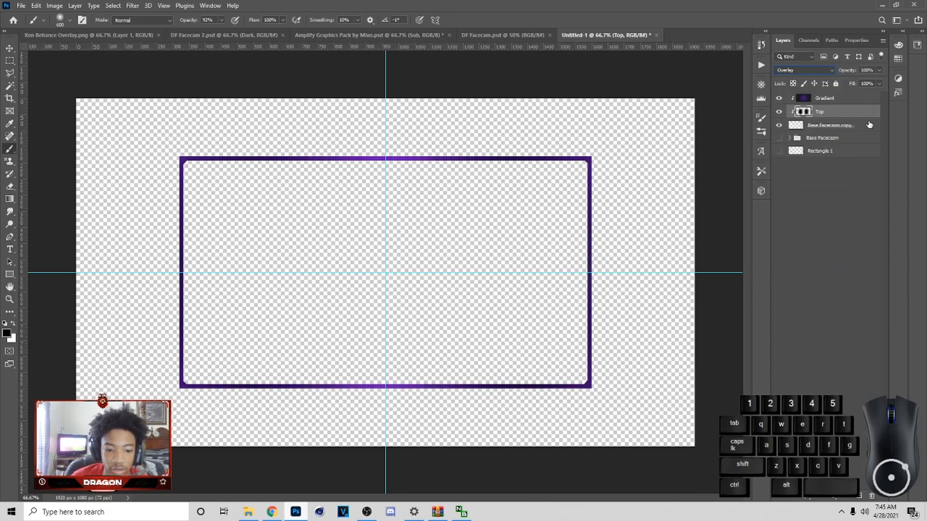
pyautogui.click(783, 72)
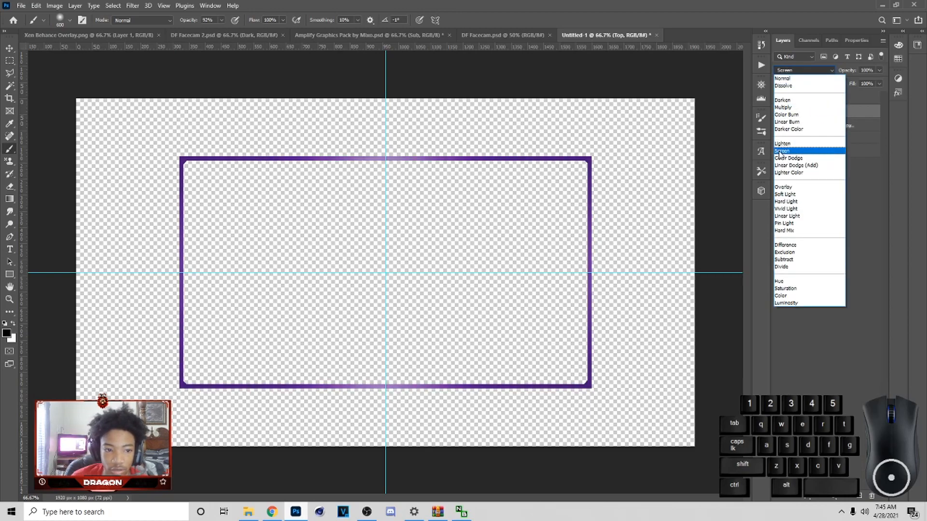
pyautogui.click(783, 151)
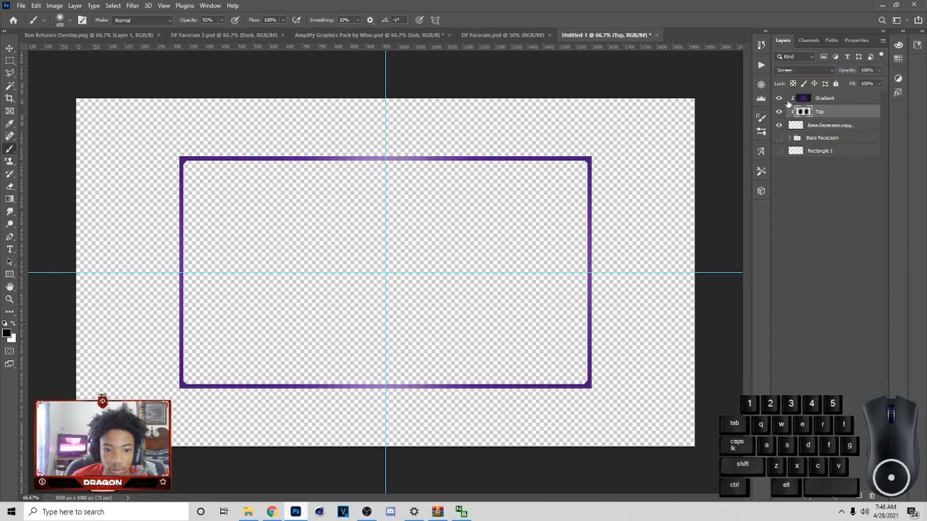
# Lower the Top layer's opacity to 29% and set its blend mode to Normal
pyautogui.click(880, 69)
pyautogui.click(846, 82)
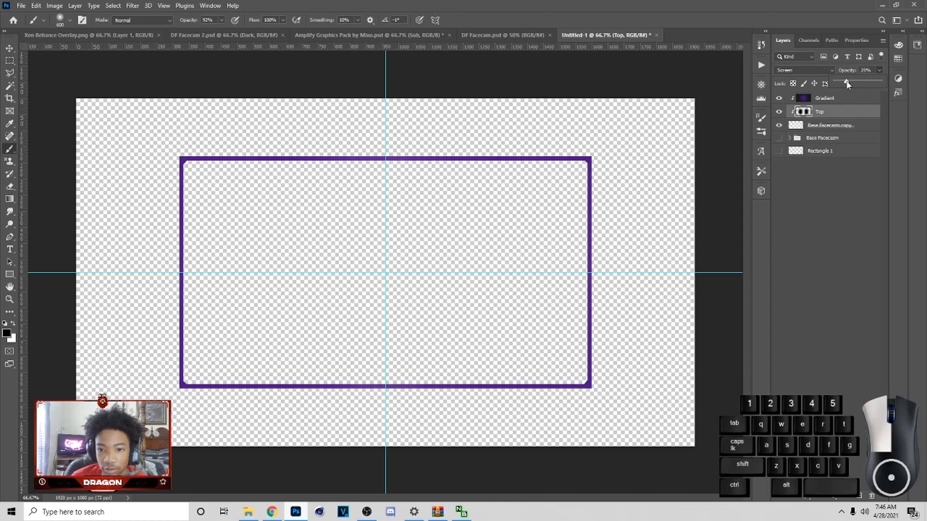
pyautogui.click(804, 70)
pyautogui.click(796, 79)
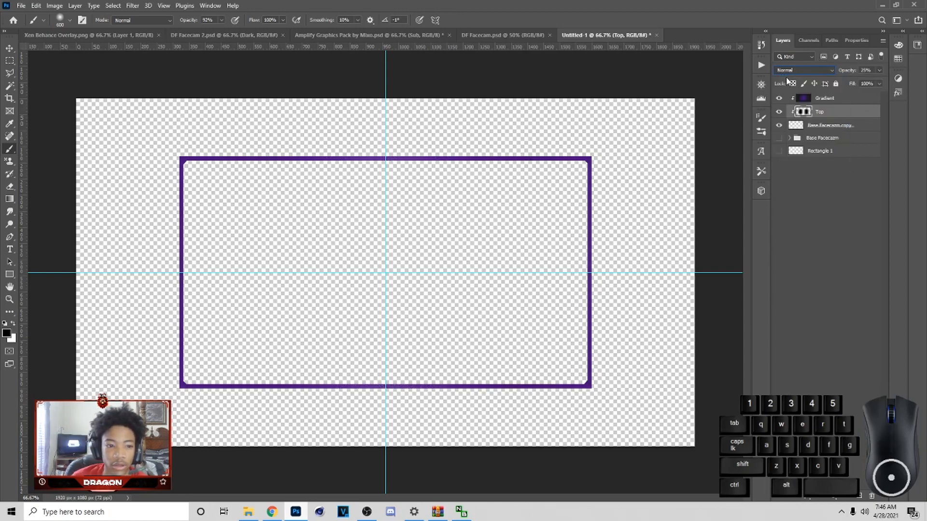
# Add a layer named "Sides" below the merged frame layer and select a tall rectangular area over the frame's right edge, extending outward
pyautogui.click(14, 46)
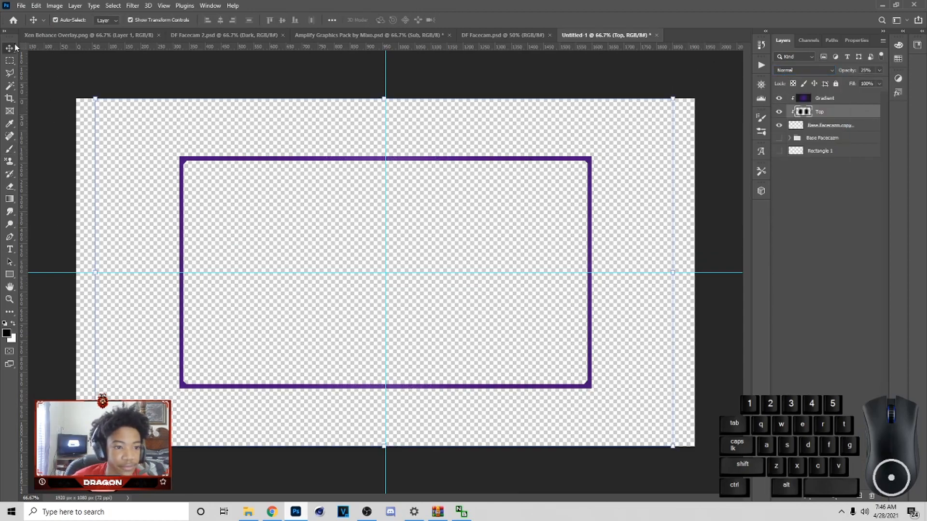
pyautogui.click(842, 138)
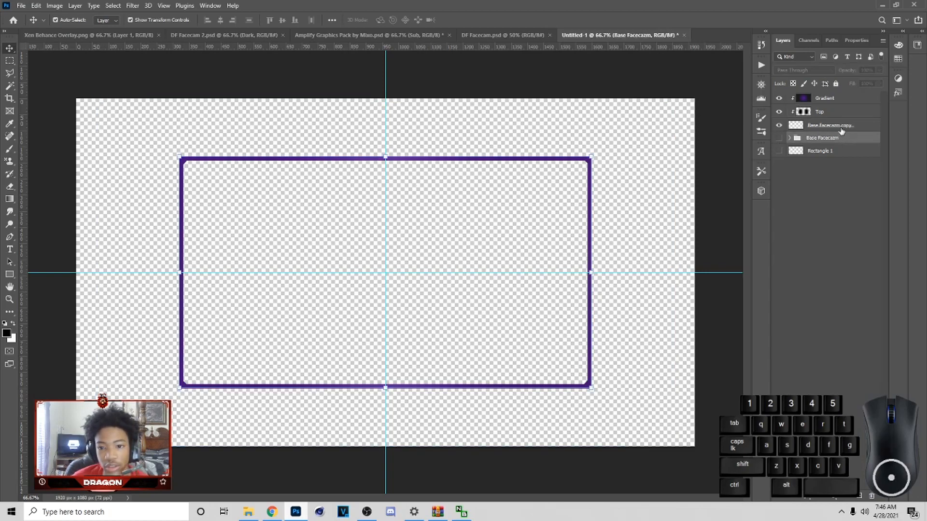
pyautogui.click(860, 497)
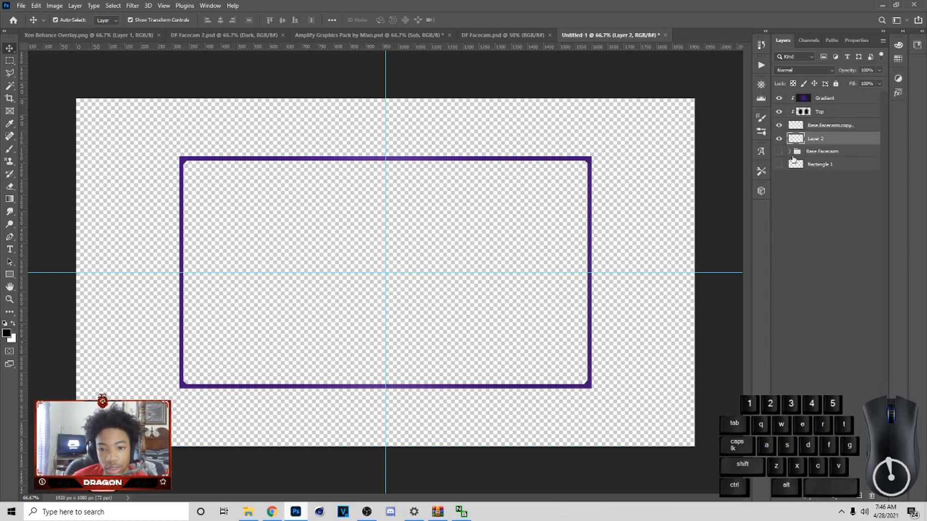
pyautogui.doubleClick(819, 139)
pyautogui.write('Side')
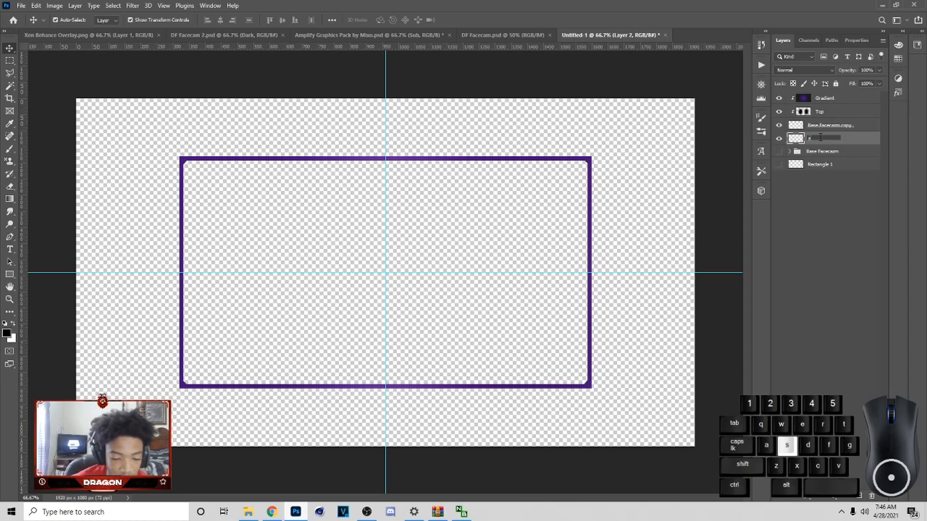
pyautogui.write('s')
pyautogui.press('Return')
pyautogui.press('m')
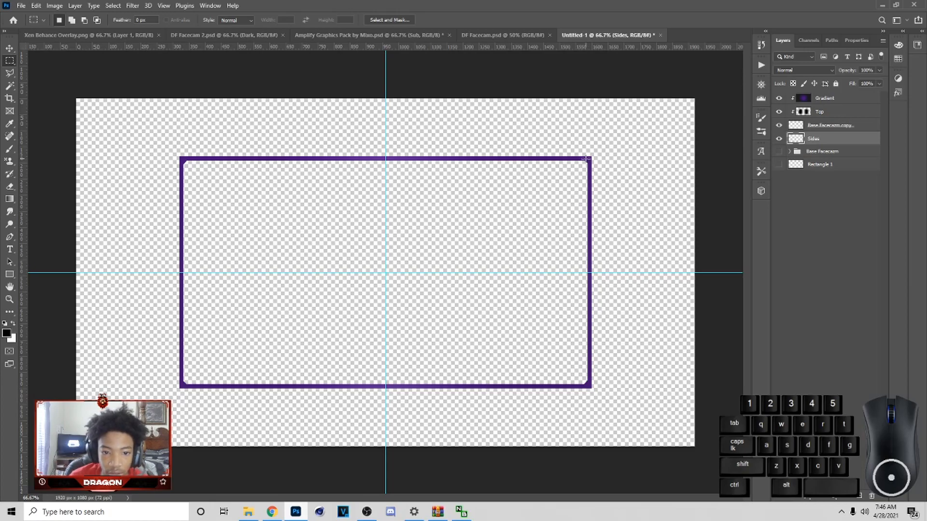
pyautogui.moveTo(586, 158); pyautogui.dragTo(636, 405)
pyautogui.press('g')
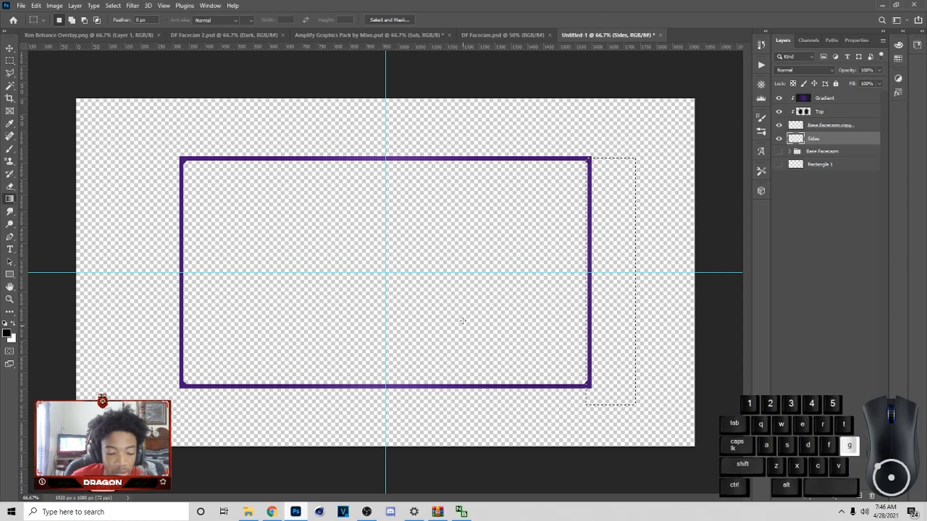
pyautogui.rightClick(10, 200)
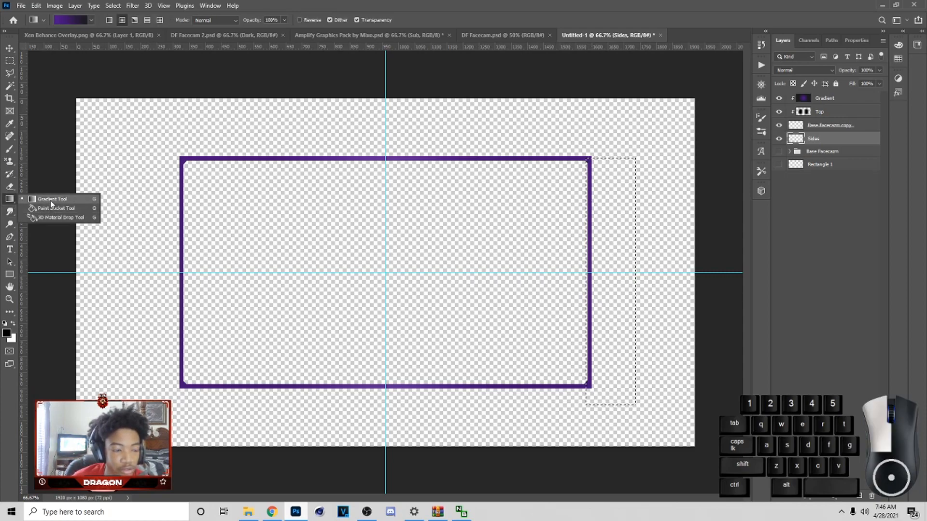
pyautogui.click(50, 200)
pyautogui.click(67, 21)
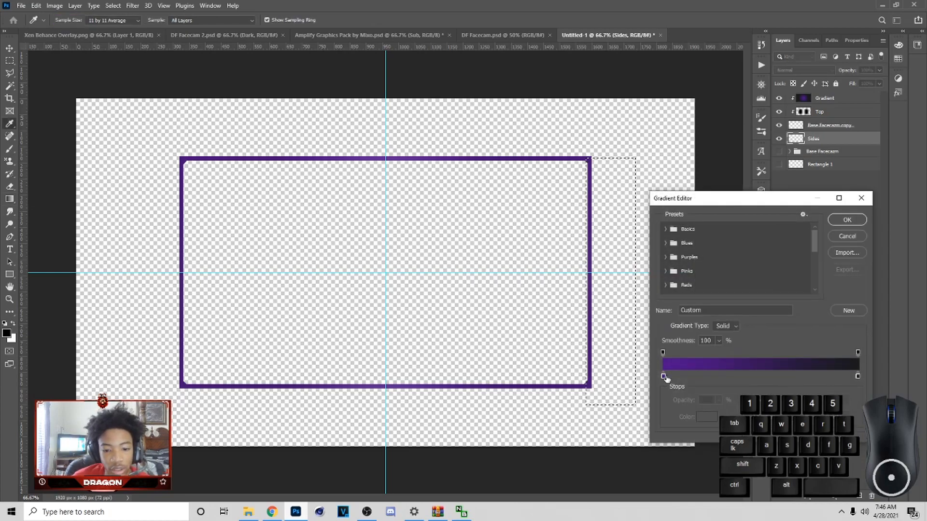
pyautogui.click(853, 236)
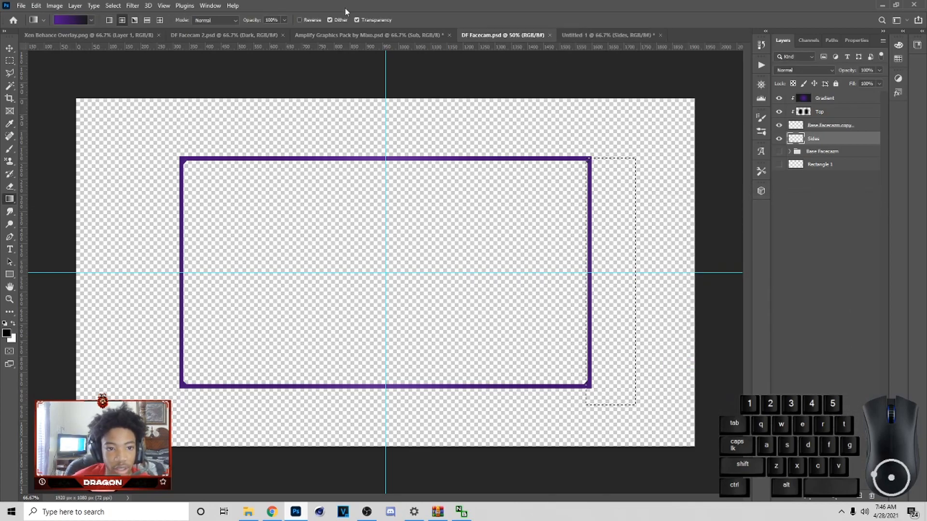
# Show the team-logos layer (Layer 2) in DF Facecam.psd, copy it, and paste it into the Untitled-1 document as a colour reference
pyautogui.click(502, 36)
pyautogui.click(11, 47)
pyautogui.click(780, 139)
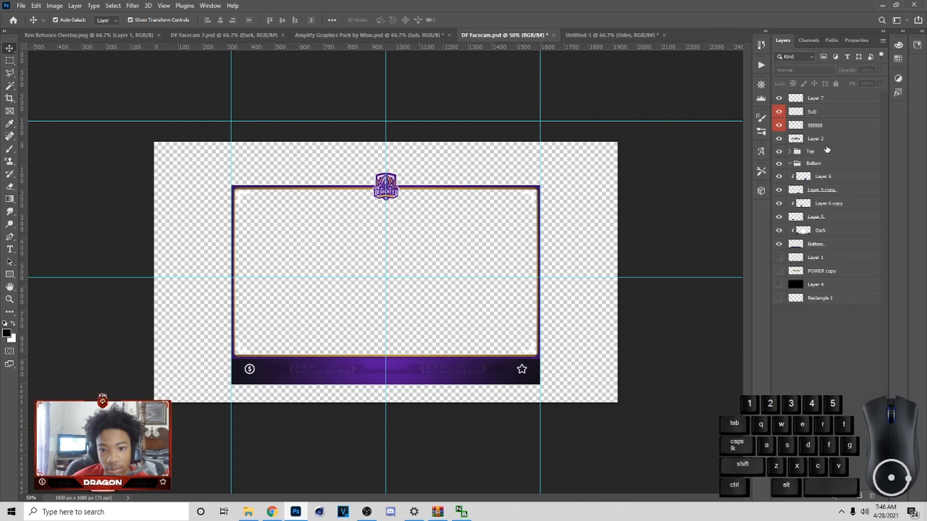
pyautogui.hotkey('ctrl', 'c')
pyautogui.click(609, 35)
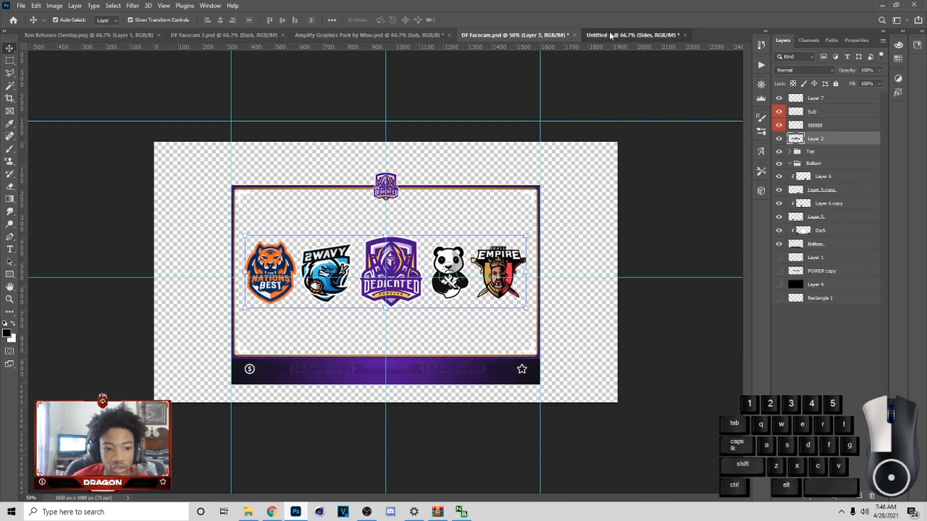
pyautogui.hotkey('ctrl', 'v')
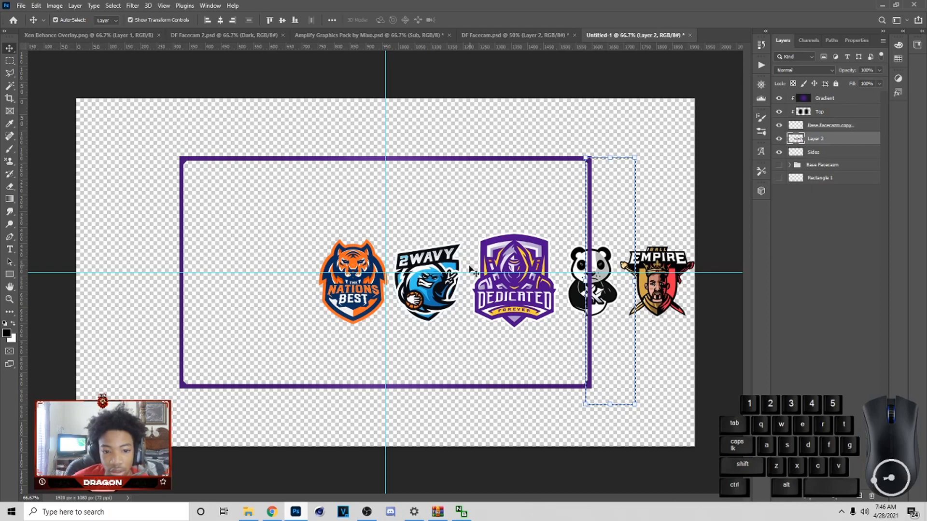
pyautogui.moveTo(515, 261); pyautogui.dragTo(460, 264)
pyautogui.hotkey('ctrl', 'z')
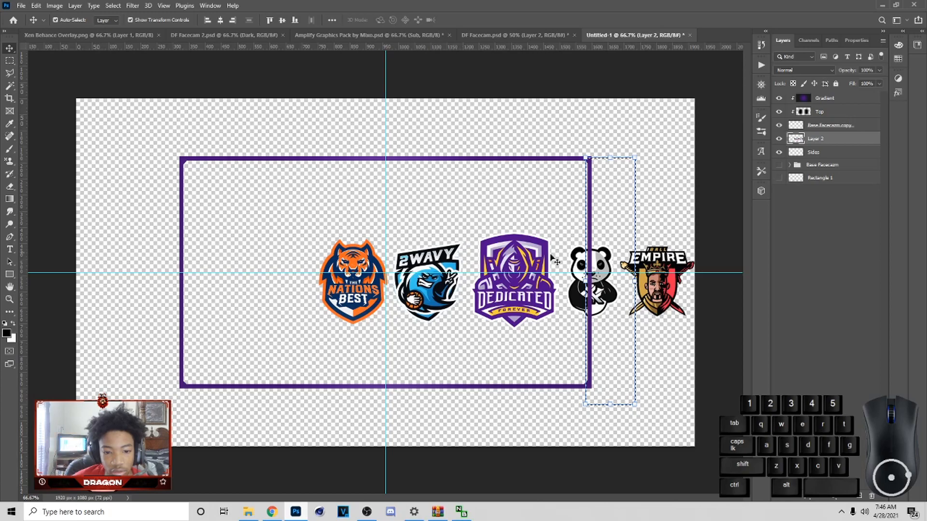
# Change the first colour stop of the Gradient tool's custom gradient to a gold sampled from the purple Dedicated logo
pyautogui.click(7, 199)
pyautogui.click(66, 19)
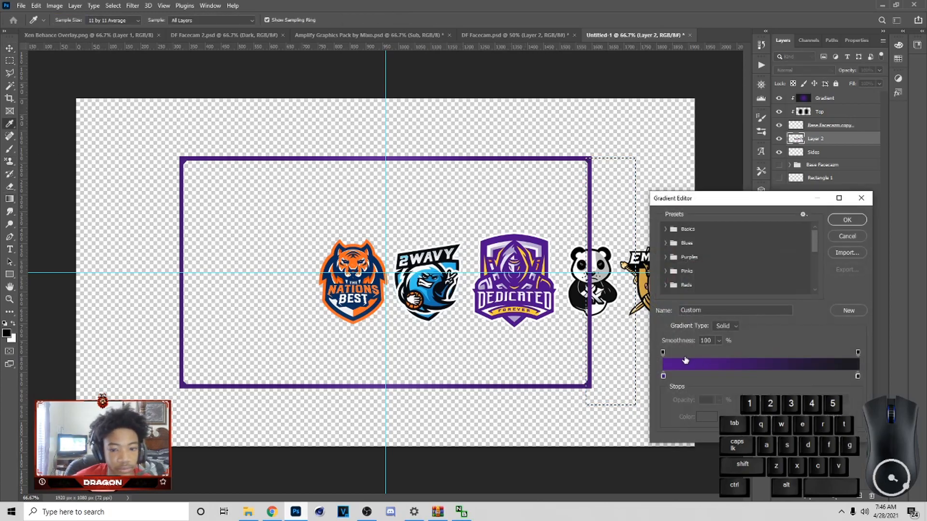
pyautogui.click(663, 376)
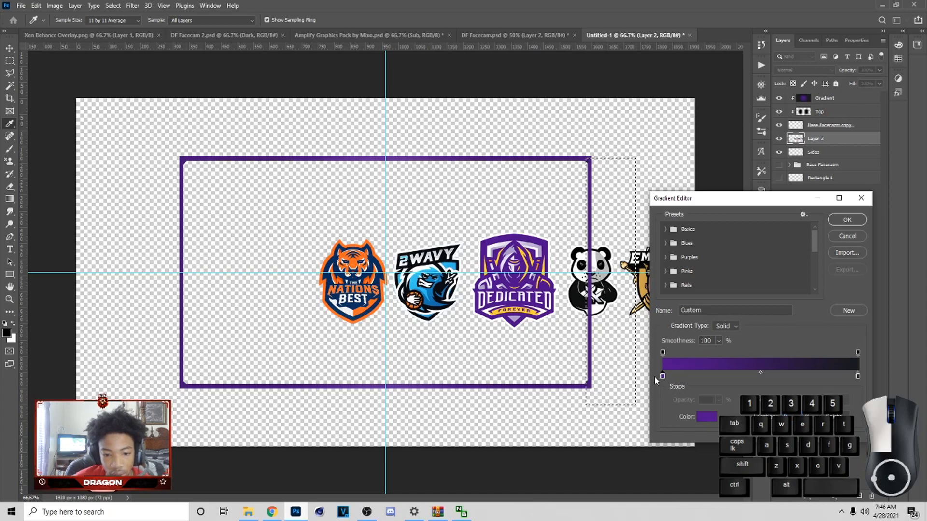
pyautogui.click(699, 416)
pyautogui.click(529, 256)
pyautogui.moveTo(528, 256); pyautogui.dragTo(515, 306)
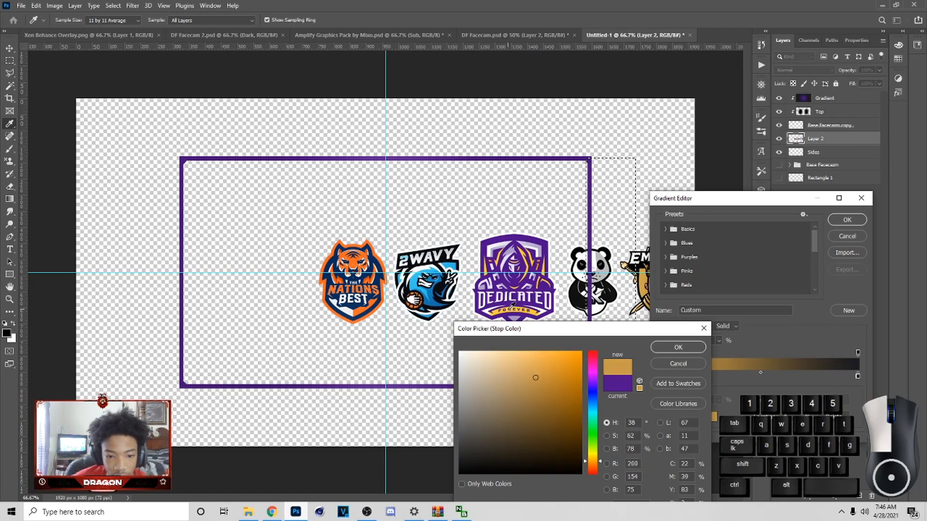
pyautogui.click(679, 347)
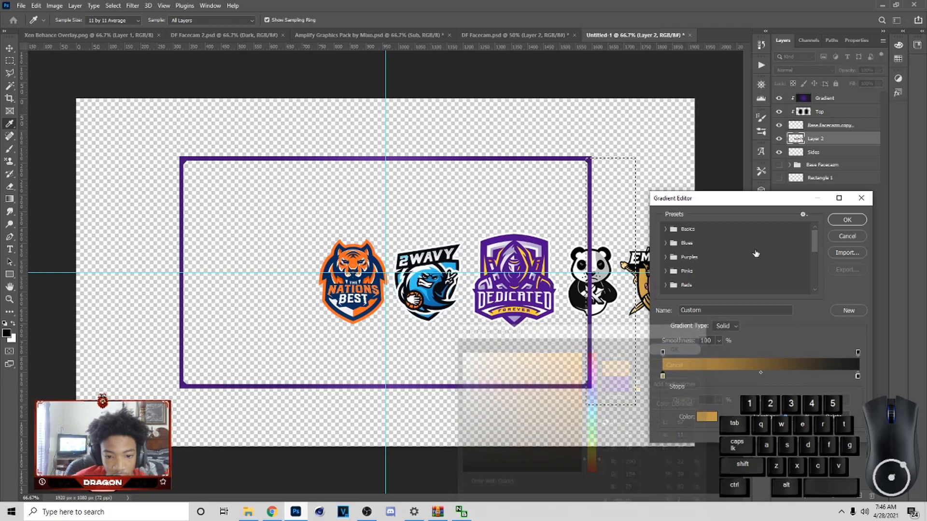
# Accept the gold-to-black gradient, hide the team-logos layer (Layer 2) and make the Sides layer active
pyautogui.click(848, 220)
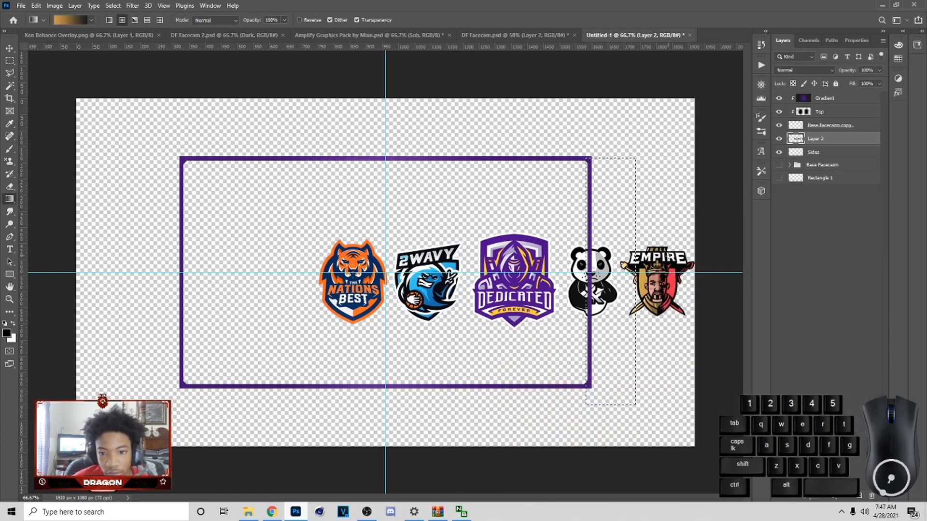
pyautogui.click(779, 139)
pyautogui.click(798, 155)
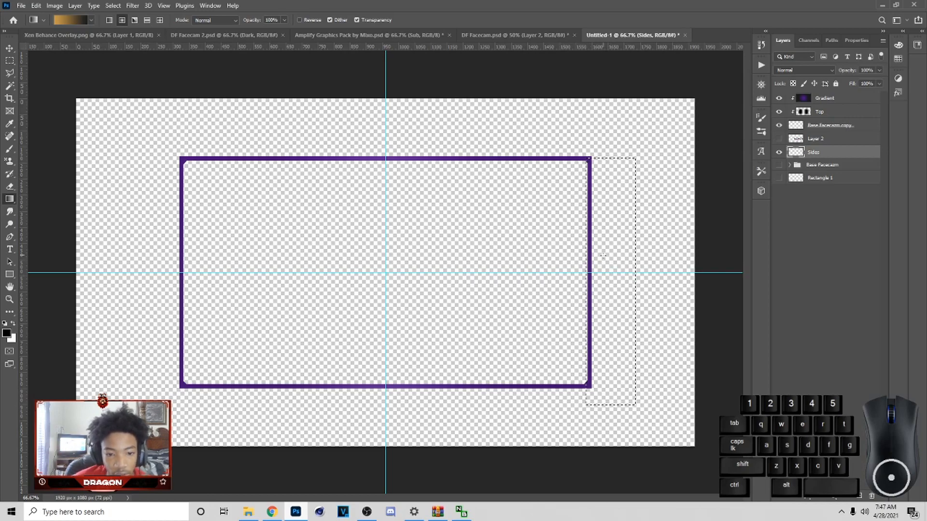
# Try several placements of the gold-to-black radial gradient inside the tall selection on the Sides layer, undoing each one
pyautogui.moveTo(633, 227); pyautogui.dragTo(489, 370)
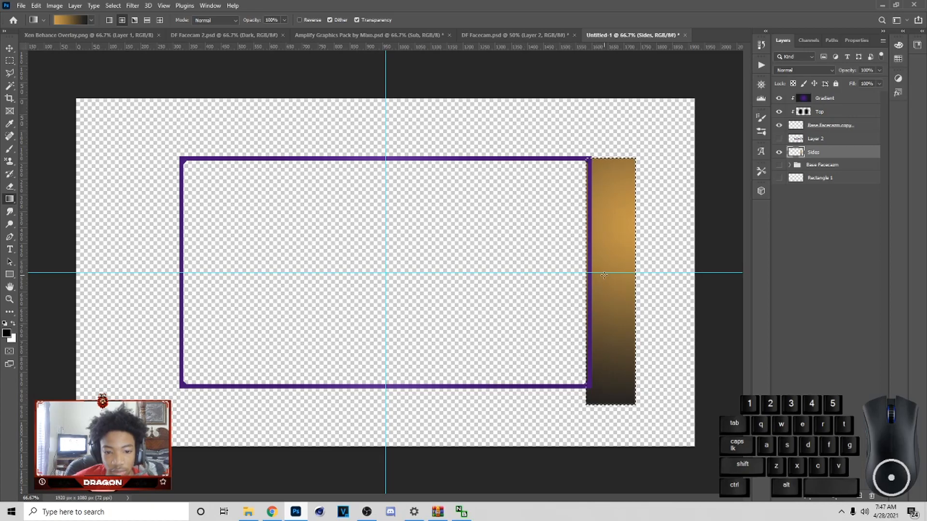
pyautogui.hotkey('ctrl', 'z')
pyautogui.moveTo(474, 298); pyautogui.dragTo(479, 73)
pyautogui.hotkey('ctrl', 'z')
pyautogui.moveTo(654, 311); pyautogui.dragTo(645, 97)
pyautogui.hotkey('ctrl', 'z')
pyautogui.moveTo(630, 183); pyautogui.dragTo(611, 218)
pyautogui.moveTo(613, 221); pyautogui.dragTo(476, 334)
pyautogui.hotkey('ctrl', 'z')
pyautogui.moveTo(627, 234); pyautogui.dragTo(450, 386)
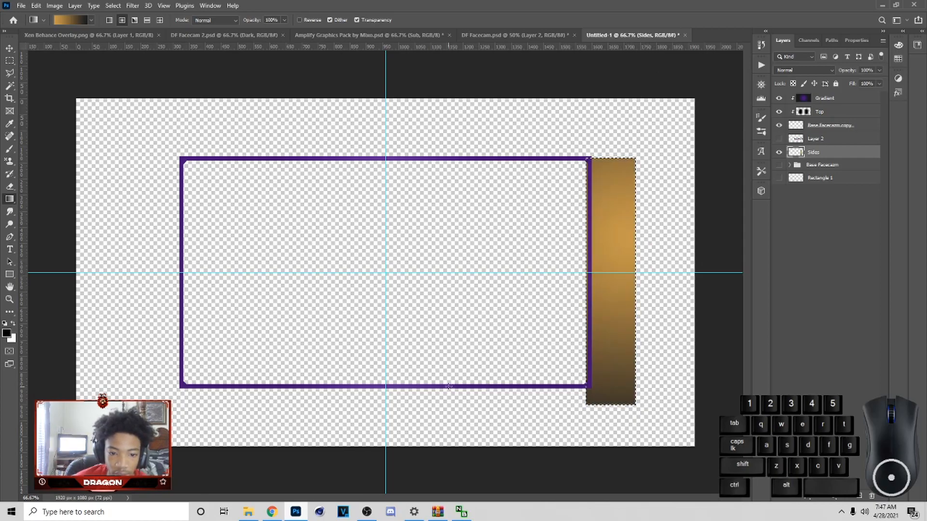
pyautogui.hotkey('ctrl', 'z')
pyautogui.moveTo(627, 285); pyautogui.dragTo(467, 290)
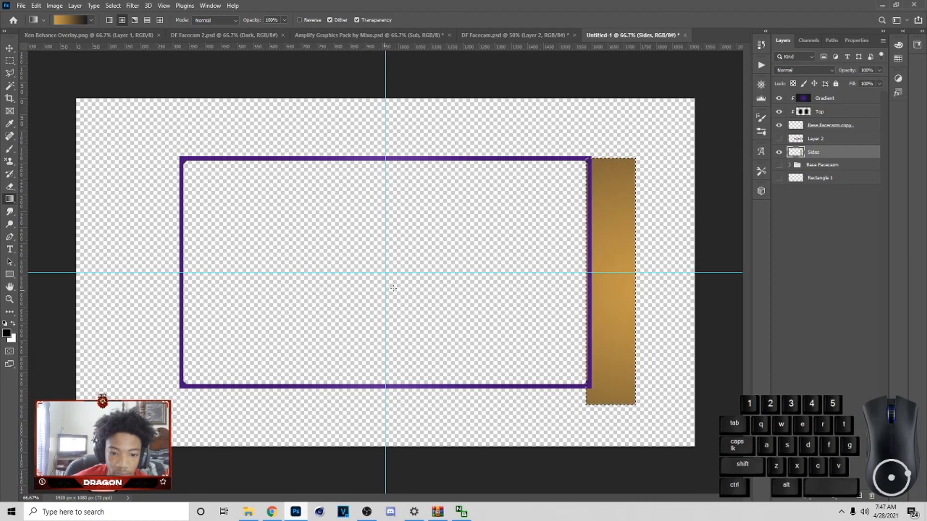
pyautogui.hotkey('ctrl', 'z')
pyautogui.moveTo(615, 207); pyautogui.dragTo(536, 314)
pyautogui.hotkey('ctrl', 'z')
# Fill the tall selection with the gold-to-black radial gradient, brightest around mid-height and fading darker toward the bottom, and deselect it
pyautogui.moveTo(605, 266); pyautogui.dragTo(387, 412)
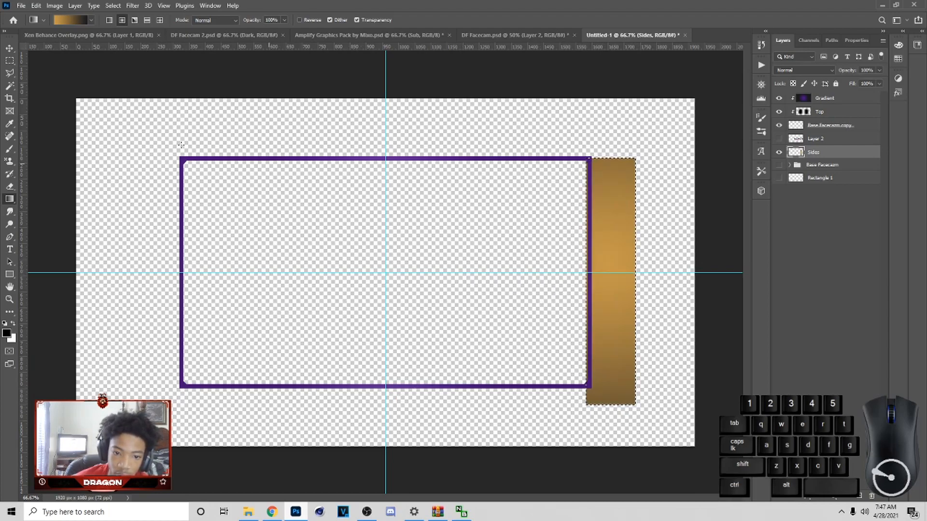
pyautogui.click(9, 74)
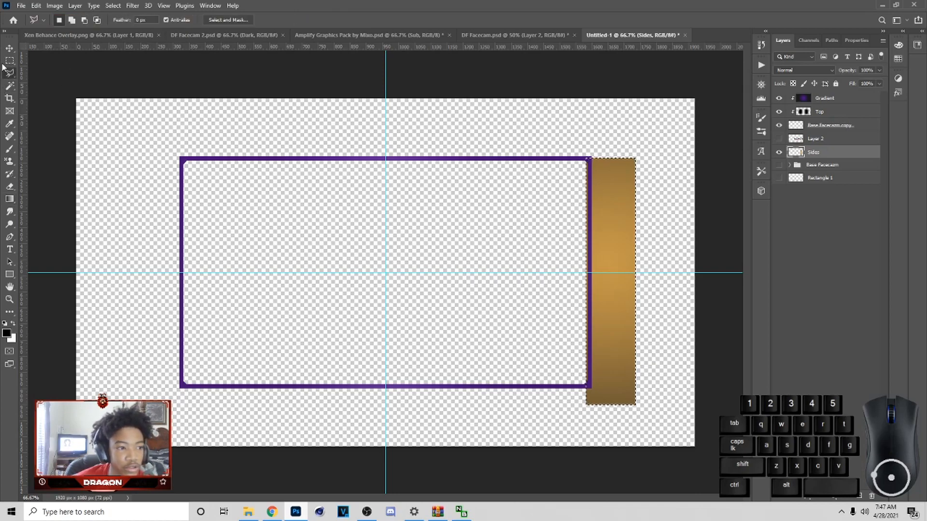
pyautogui.hotkey('ctrl', 'd')
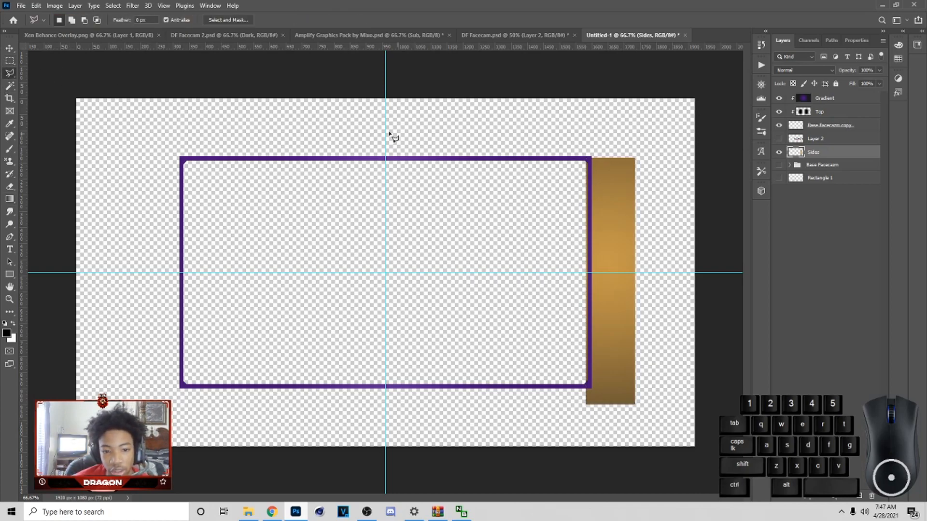
pyautogui.click(592, 159)
pyautogui.press('capslock')
pyautogui.press('capslock')
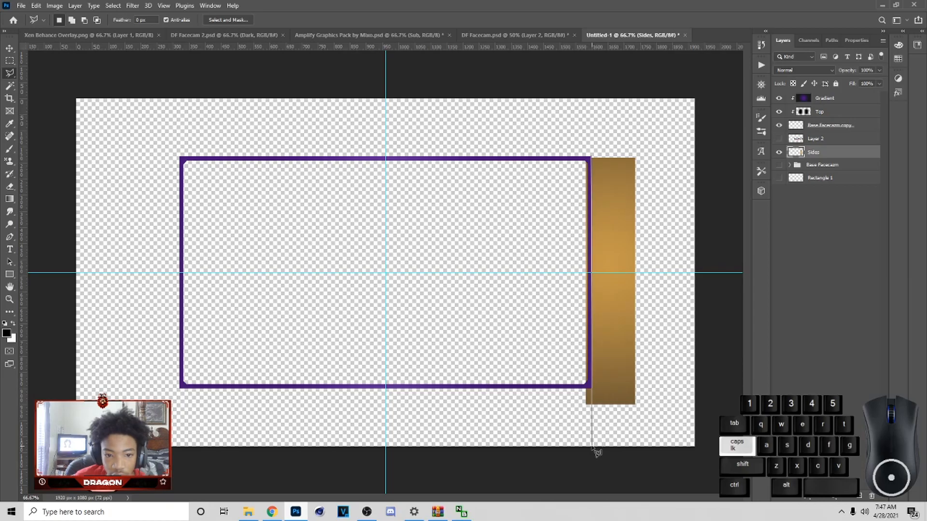
pyautogui.doubleClick(592, 447)
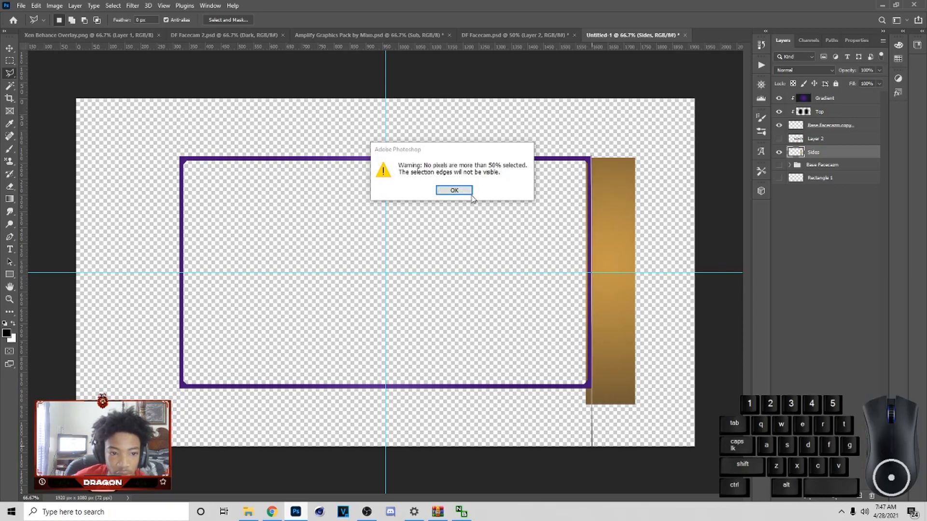
pyautogui.click(471, 189)
pyautogui.click(9, 62)
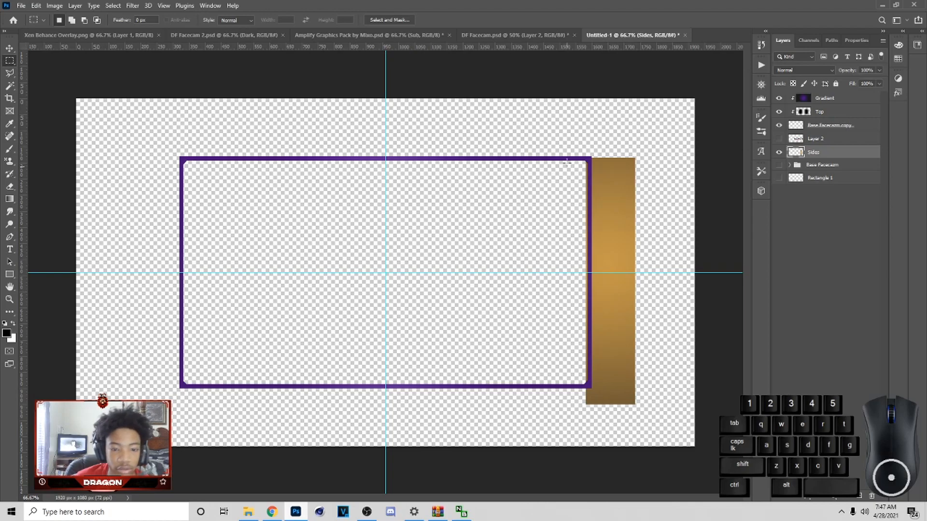
pyautogui.moveTo(590, 154); pyautogui.dragTo(734, 425)
# Add a vertical guide along the frame's outer right edge and select the area from it to the canvas's right edge
pyautogui.moveTo(26, 77); pyautogui.dragTo(592, 207)
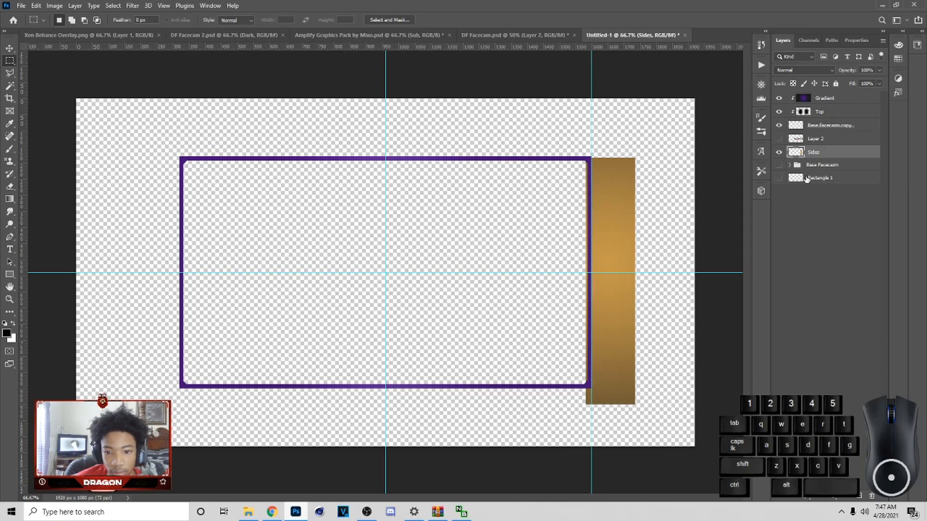
pyautogui.click(820, 167)
pyautogui.click(840, 127)
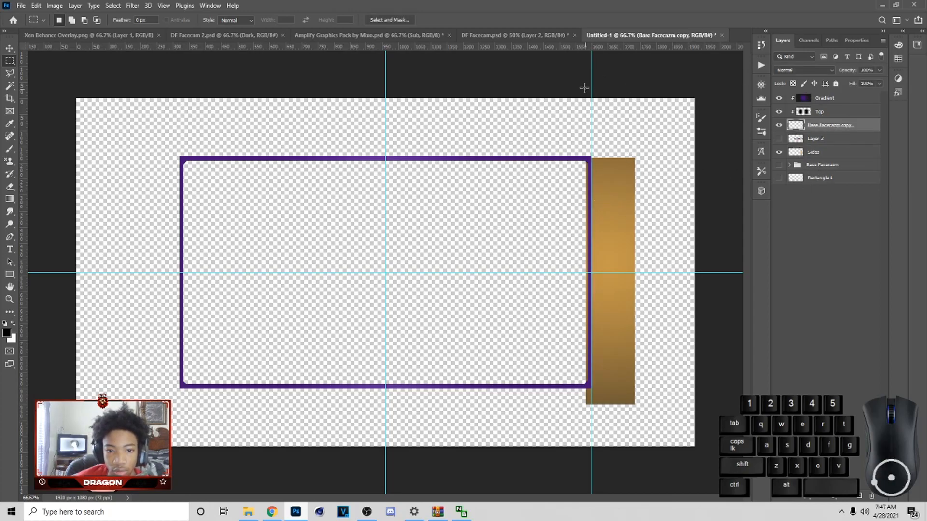
pyautogui.moveTo(594, 144); pyautogui.dragTo(711, 490)
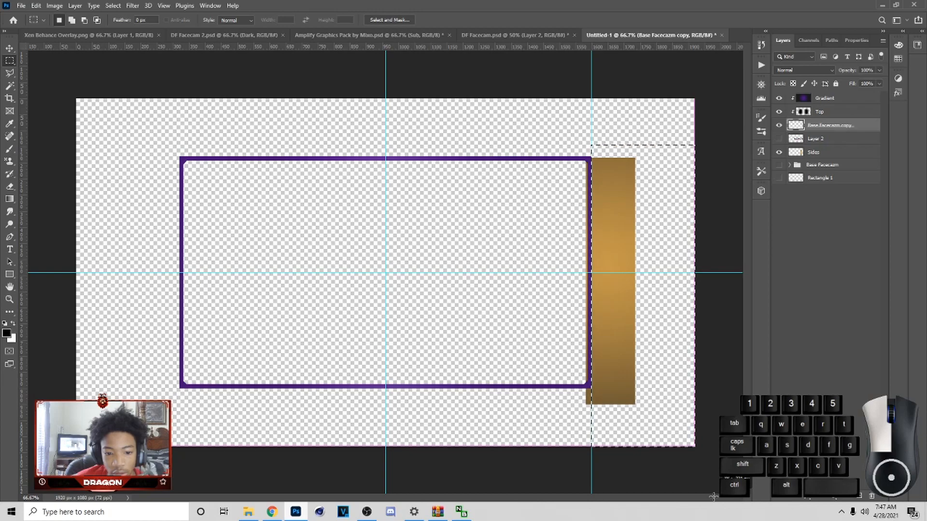
# Cut away the parts of the gold strip on the Sides layer that extend past the frame's right edge and below its bottom edge
pyautogui.hotkey('ctrl', 'x')
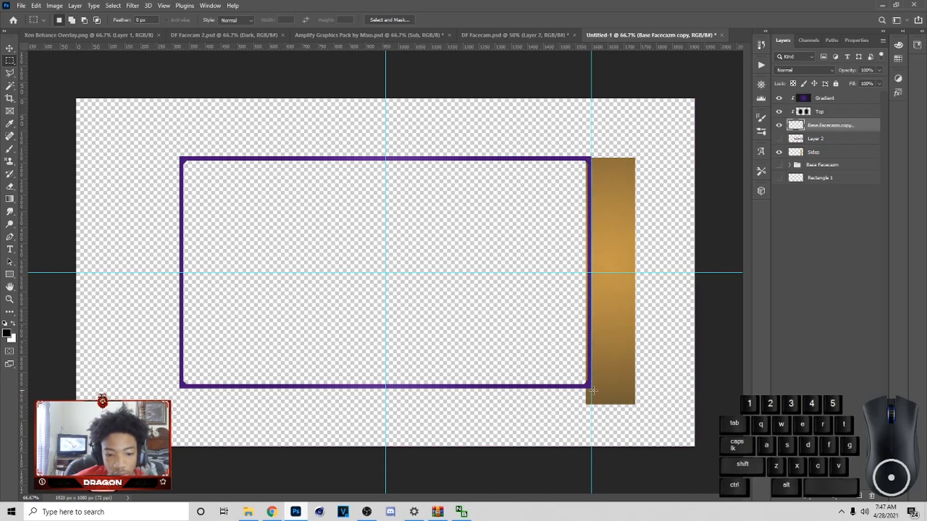
pyautogui.hotkey('ctrl', 'z')
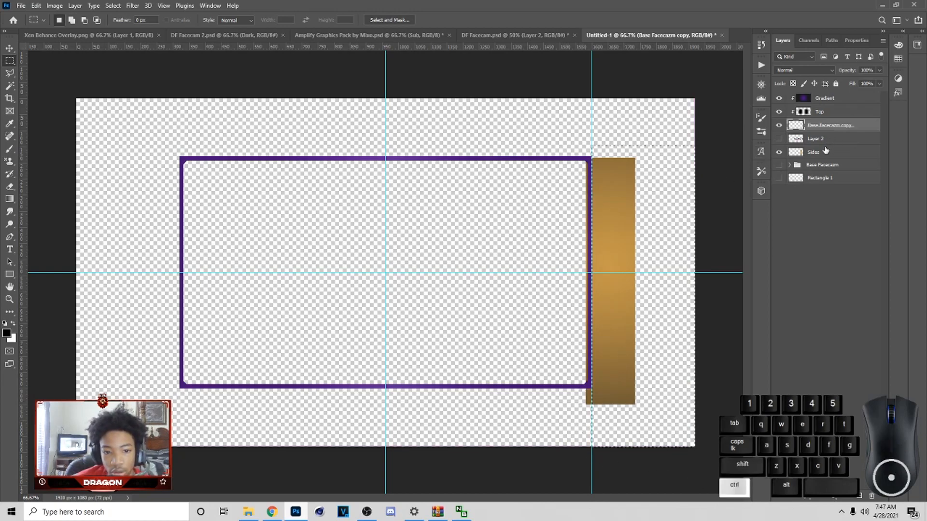
pyautogui.click(821, 154)
pyautogui.hotkey('ctrl', 'x')
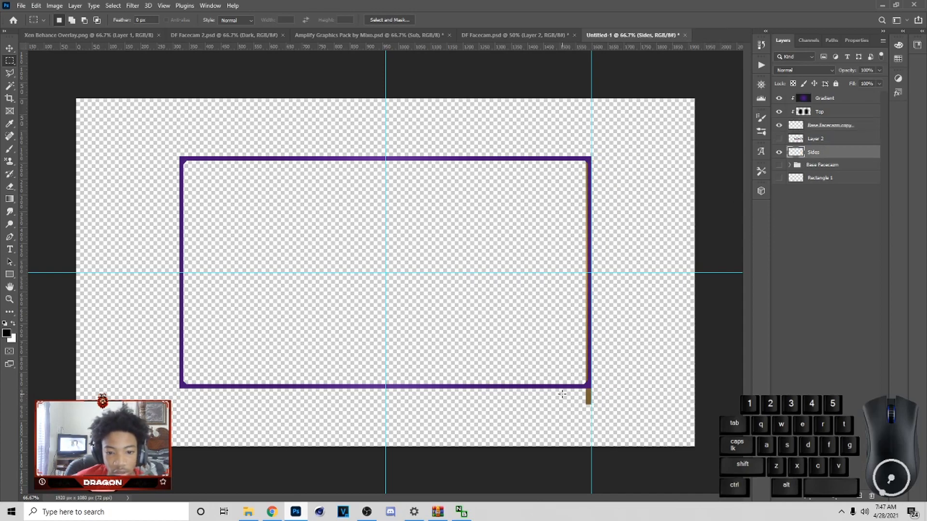
pyautogui.moveTo(561, 389); pyautogui.dragTo(645, 396)
pyautogui.hotkey('ctrl', 'x')
pyautogui.hotkey('ctrl', 'x')
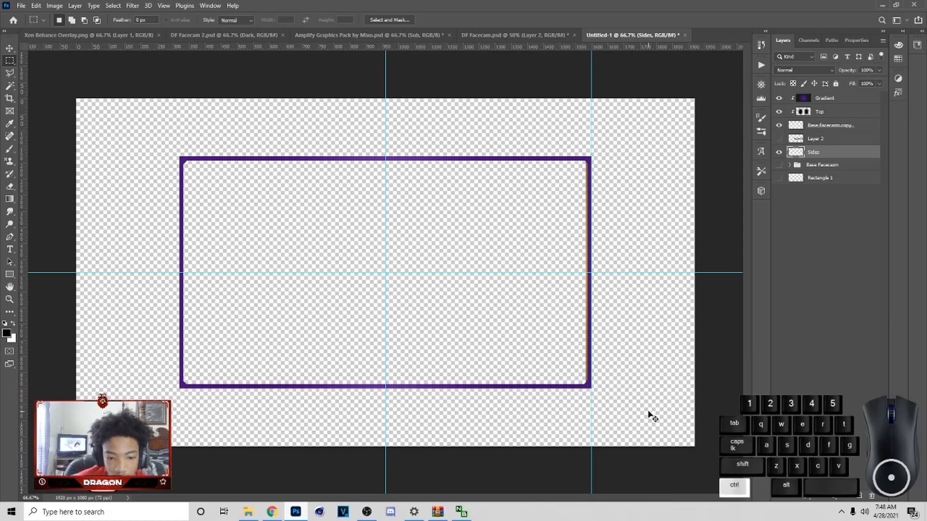
# Duplicate the trimmed Sides strip and place the mirrored copy along the frame's left edge
pyautogui.click(9, 48)
pyautogui.hotkey('ctrl', 'j')
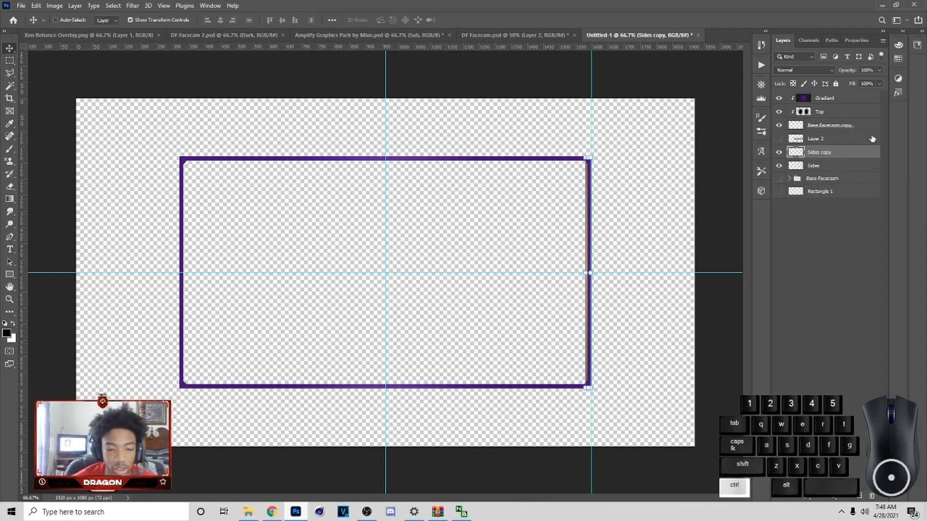
pyautogui.rightClick(591, 274)
pyautogui.click(601, 445)
pyautogui.moveTo(587, 350); pyautogui.dragTo(184, 318)
pyautogui.click(476, 21)
pyautogui.click(420, 108)
# Fine-tune the positions of the left (Sides copy) and right (Sides) gold strips against the frame's vertical edges
pyautogui.hotkey('ctrl', '+')
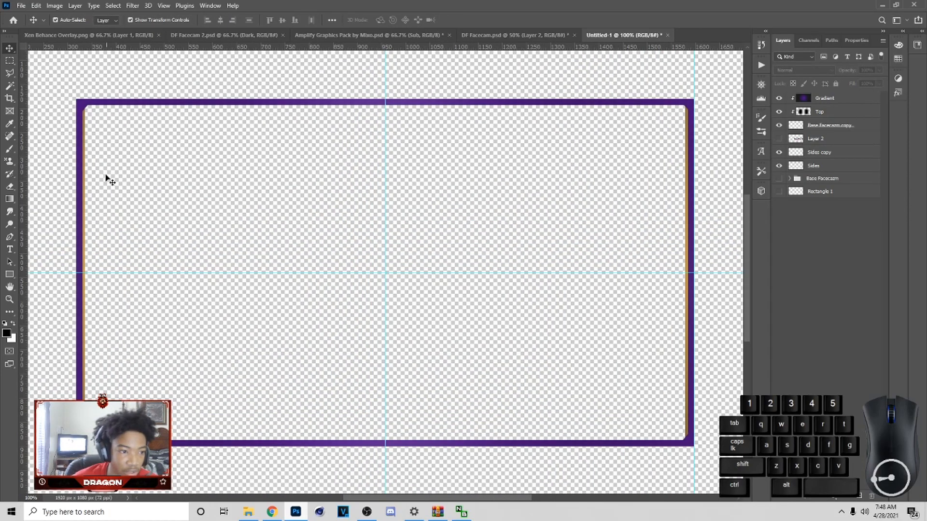
pyautogui.click(82, 176)
pyautogui.moveTo(83, 176); pyautogui.dragTo(85, 177)
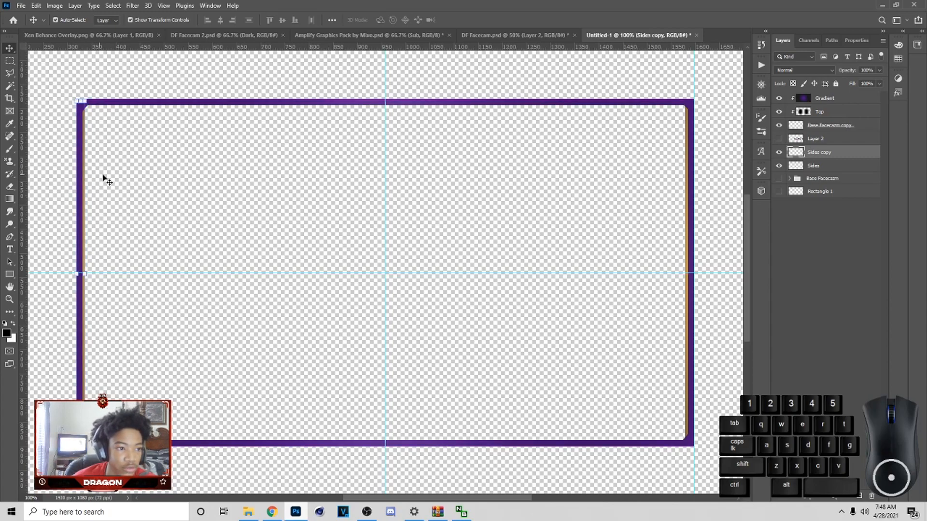
pyautogui.click(103, 177)
pyautogui.click(690, 120)
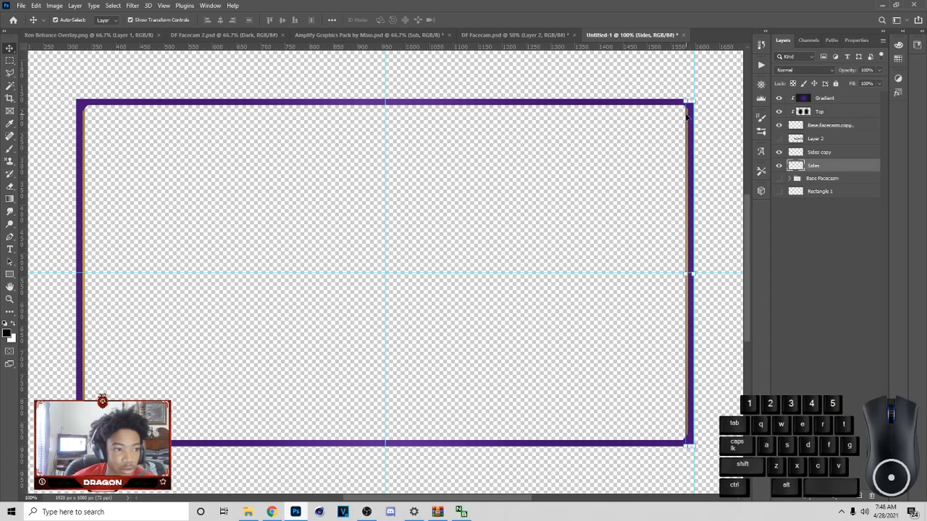
pyautogui.moveTo(690, 119); pyautogui.dragTo(687, 114)
pyautogui.moveTo(559, 46); pyautogui.dragTo(595, 109)
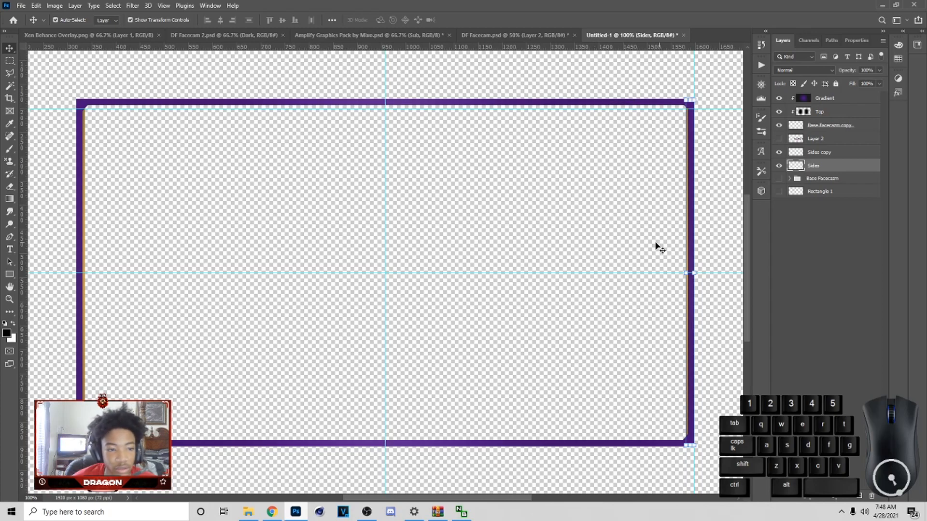
pyautogui.click(611, 247)
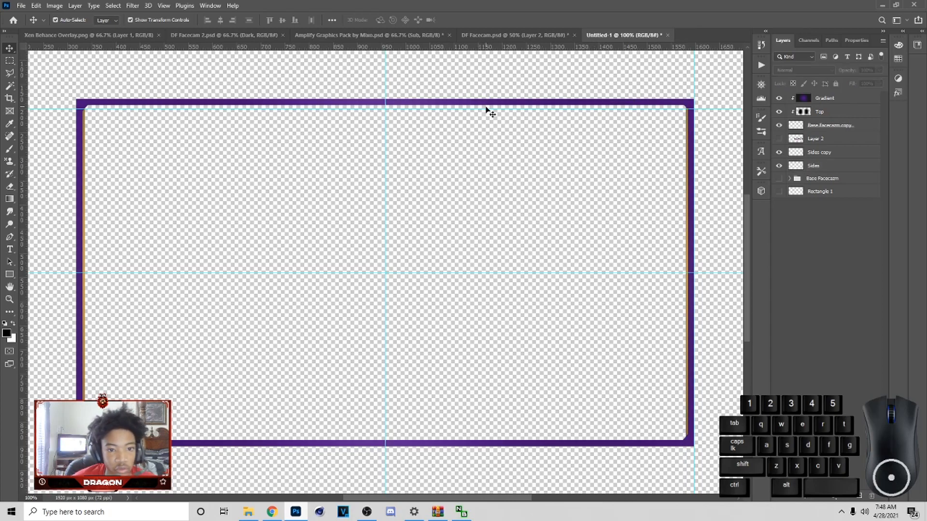
pyautogui.moveTo(485, 108); pyautogui.dragTo(501, 18)
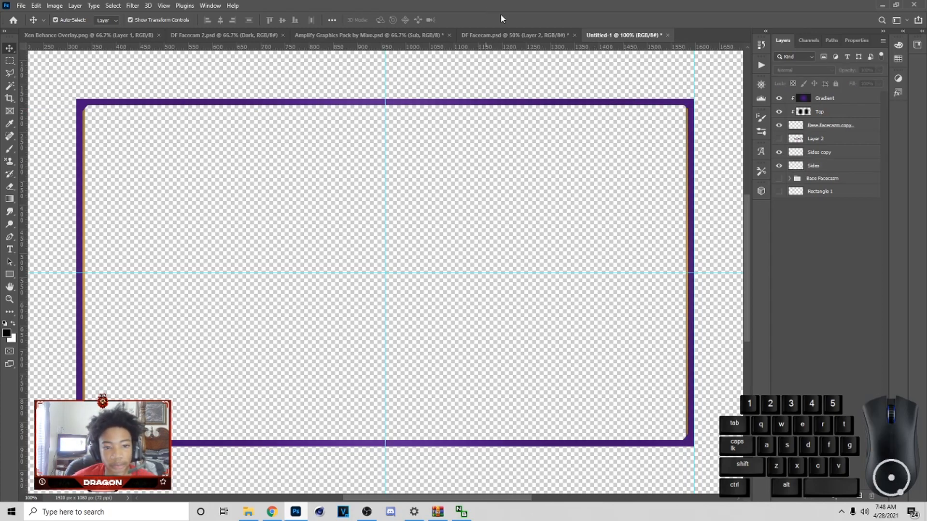
# Duplicate the left gold strip, rotate the copy to horizontal and stretch it across the full width of the frame's top edge
pyautogui.click(817, 153)
pyautogui.click(815, 163)
pyautogui.hotkey('ctrl', 'j')
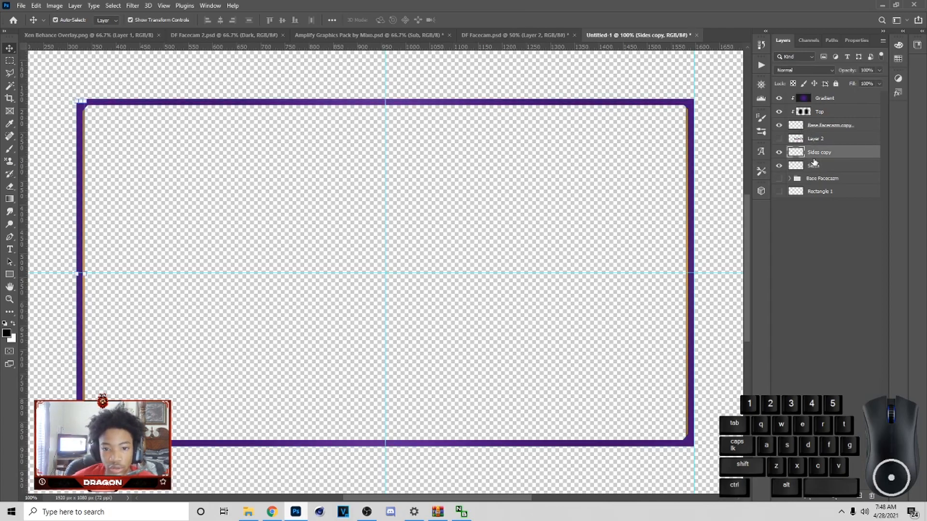
pyautogui.click(109, 102)
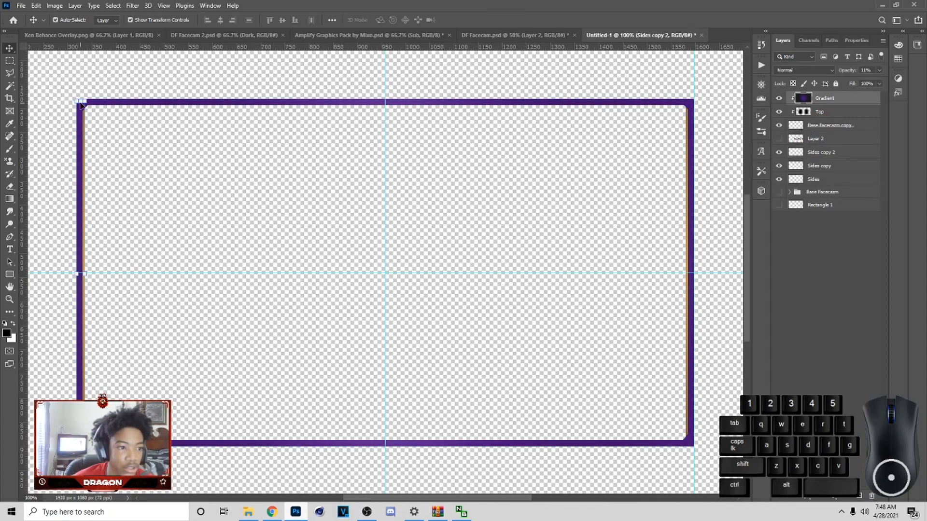
pyautogui.click(82, 142)
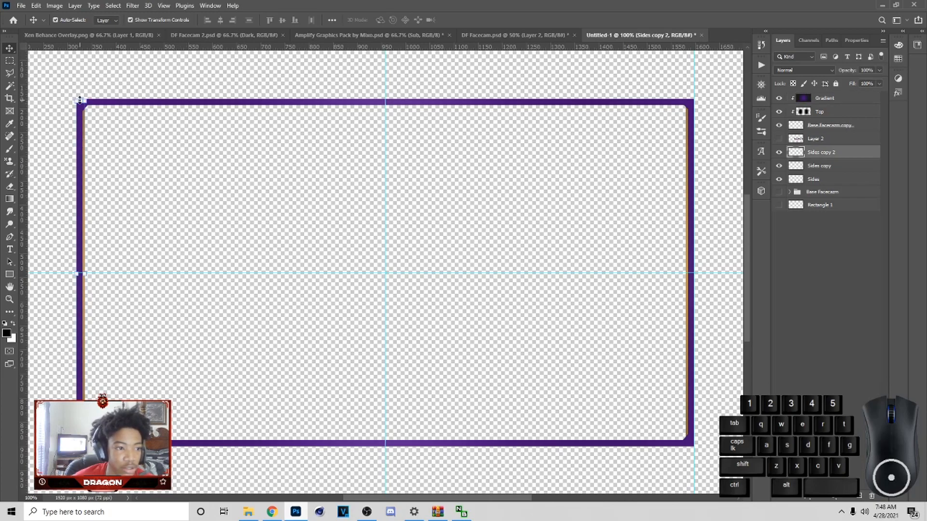
pyautogui.hotkey('ctrl', 't')
pyautogui.moveTo(82, 97); pyautogui.dragTo(208, 317)
pyautogui.moveTo(192, 278); pyautogui.dragTo(362, 107)
pyautogui.moveTo(420, 104); pyautogui.dragTo(696, 95)
pyautogui.click(478, 20)
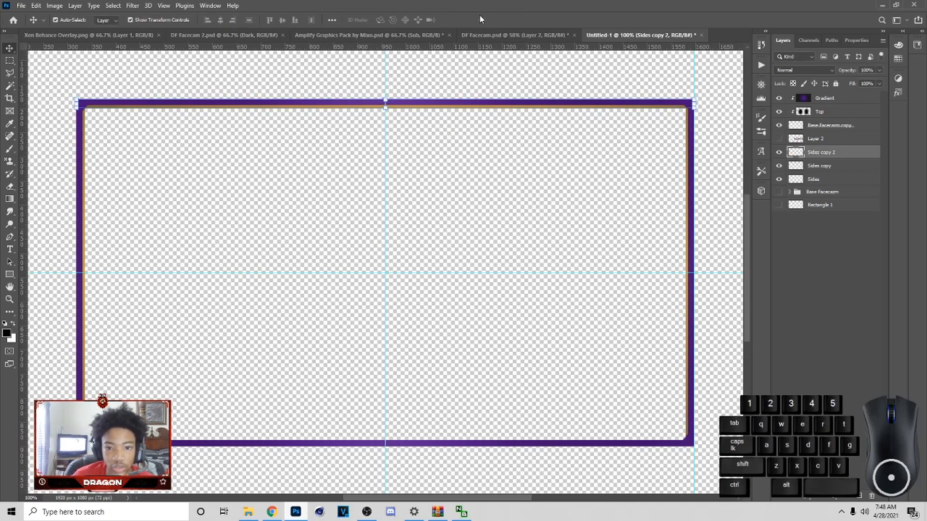
# Duplicate the Sides copy layer and move the horizontal gold strip (Sides copy 2) from the frame's top edge to its bottom edge
pyautogui.click(857, 166)
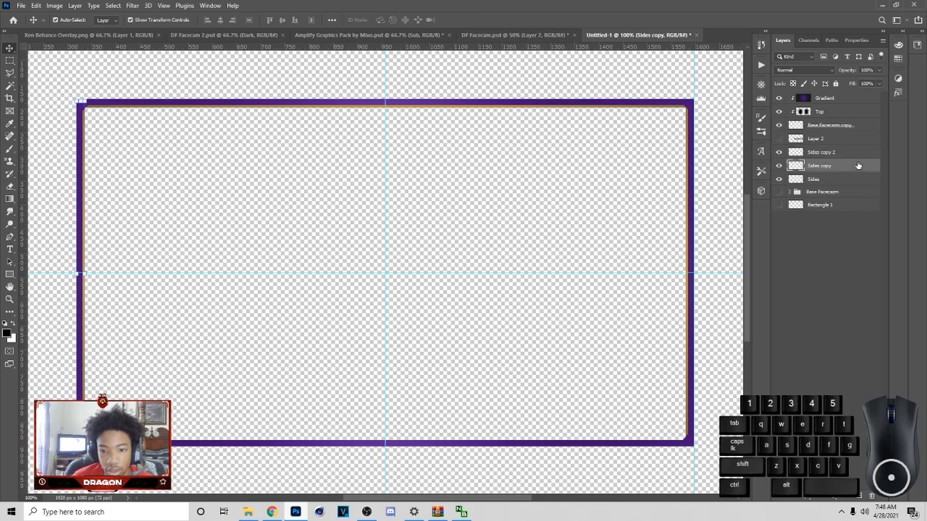
pyautogui.hotkey('ctrl', 'j')
pyautogui.moveTo(428, 109); pyautogui.dragTo(474, 431)
pyautogui.click(781, 168)
pyautogui.click(781, 168)
pyautogui.click(817, 167)
pyautogui.click(817, 157)
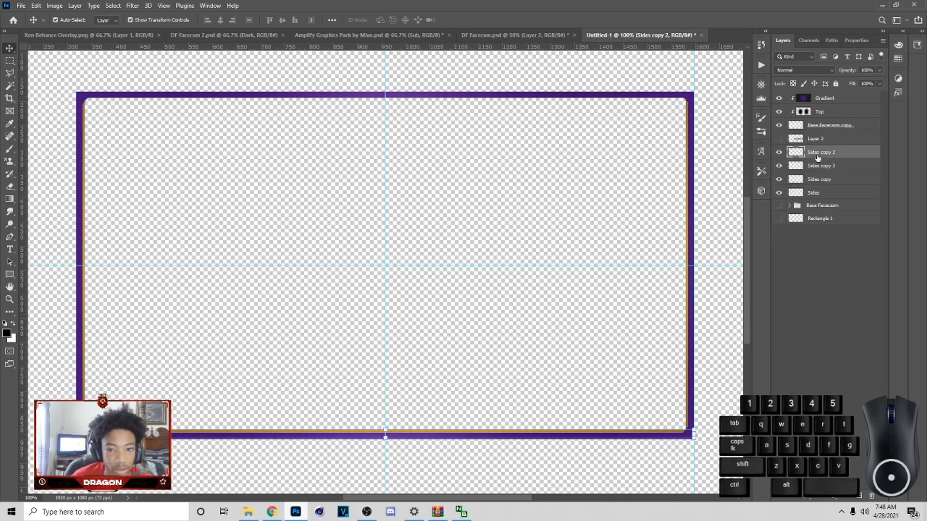
# Duplicate the bottom gold strip and move the copy up to the frame's top edge
pyautogui.press('ctrl')
pyautogui.hotkey('ctrl', 'j')
pyautogui.moveTo(397, 437); pyautogui.dragTo(466, 95)
pyautogui.click(733, 414)
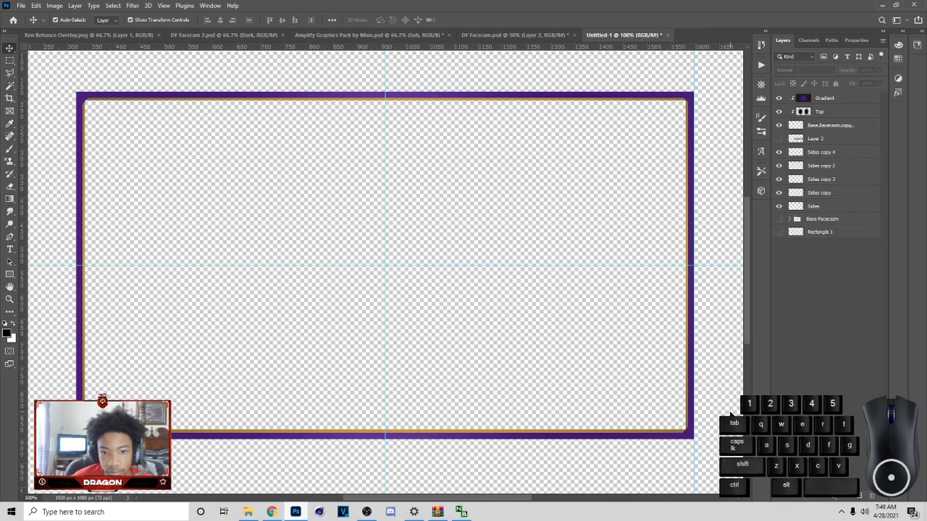
# Group the five gold strip layers, from Sides up to Sides copy 4, and name the group Sides
pyautogui.click(844, 179)
pyautogui.click(838, 154)
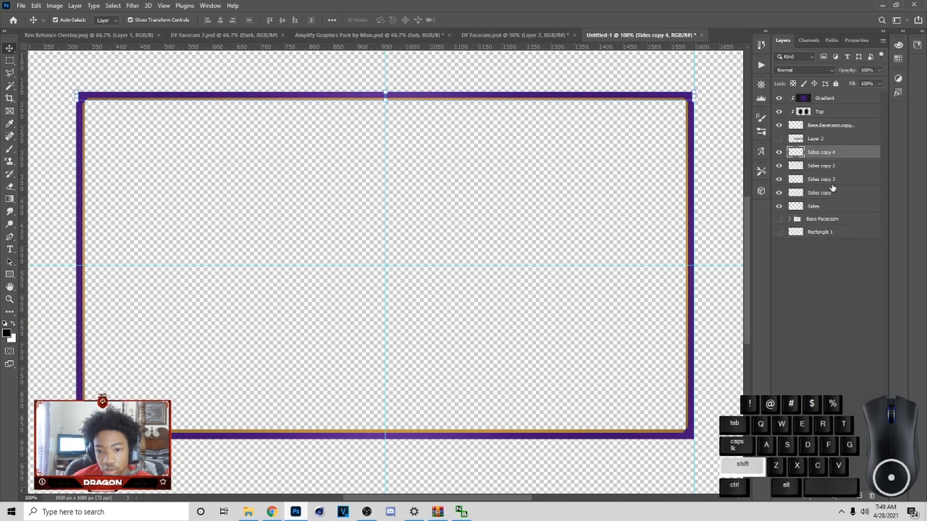
pyautogui.keyDown('shift'); pyautogui.click(822, 207); pyautogui.keyUp('shift')
pyautogui.click(820, 165)
pyautogui.click(819, 154)
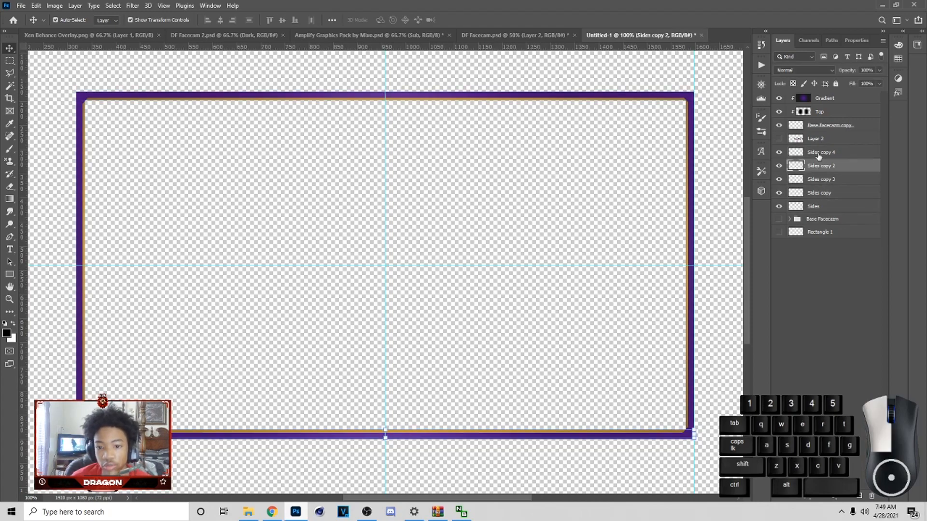
pyautogui.keyDown('shift'); pyautogui.click(813, 207); pyautogui.keyUp('shift')
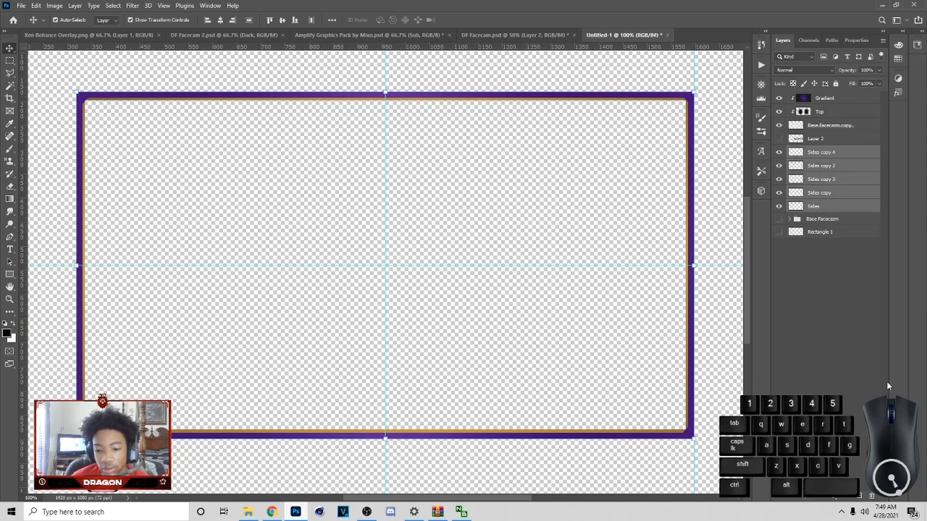
pyautogui.hotkey('ctrl', 'g')
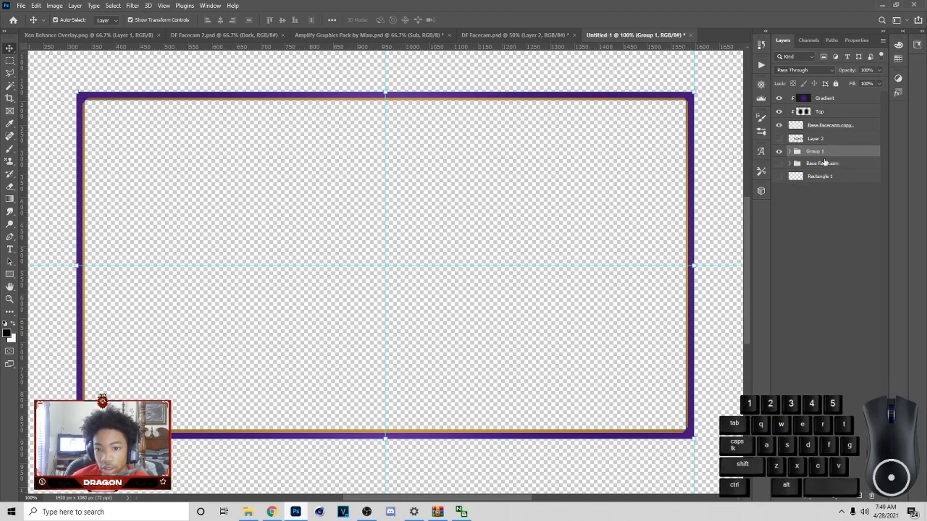
pyautogui.doubleClick(820, 151)
pyautogui.press('BackSpace')
pyautogui.press('capslock')
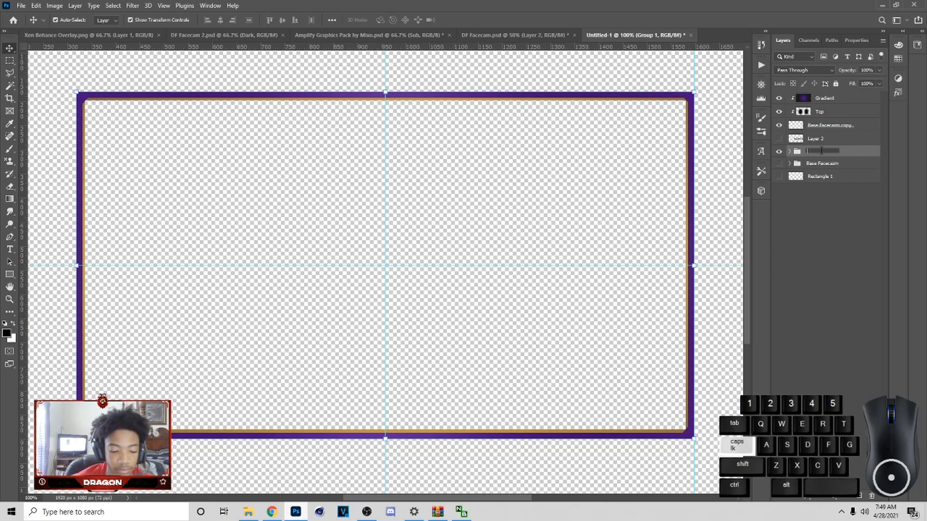
pyautogui.press('Return')
# Duplicate the Sides group, merge the copy into a single layer and hide the original group
pyautogui.hotkey('ctrl', 'j')
pyautogui.hotkey('ctrl', 'e')
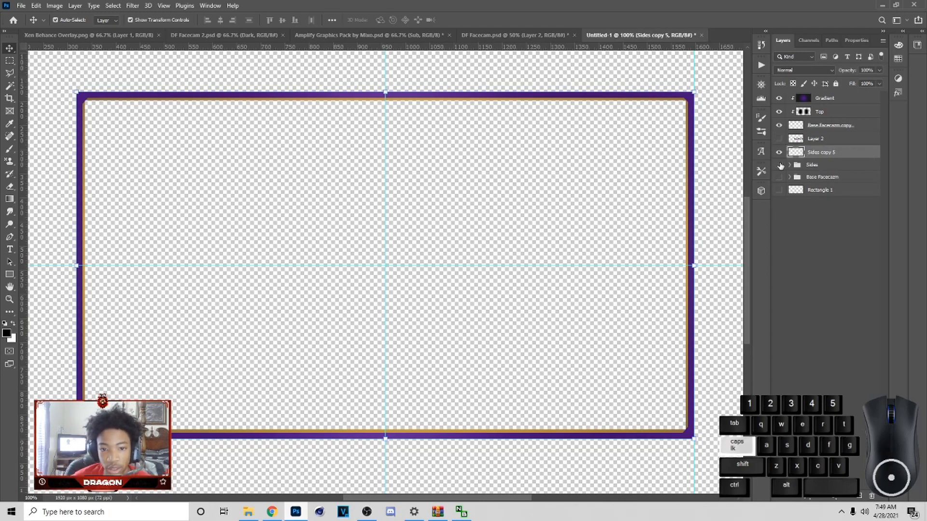
pyautogui.hotkey('ctrl', '-')
pyautogui.hotkey('ctrl', '+')
pyautogui.scroll(-4, 722, 92)
pyautogui.scroll(5, 650, 144)
pyautogui.scroll(-5, 517, 410)
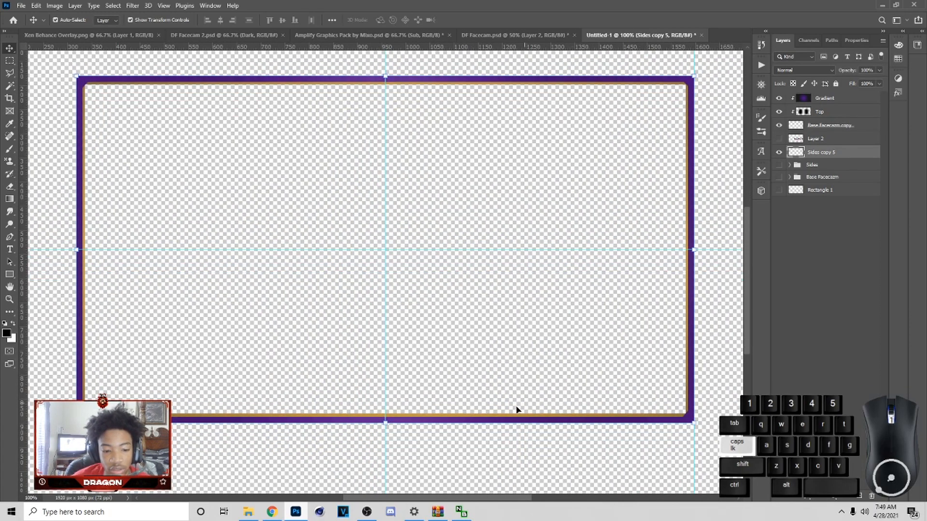
pyautogui.scroll(2, 522, 405)
# Add a new layer between Rectangle 1 and the Base Facecam group and fill it with black using the Paint Bucket
pyautogui.click(819, 191)
pyautogui.click(860, 496)
pyautogui.press('g')
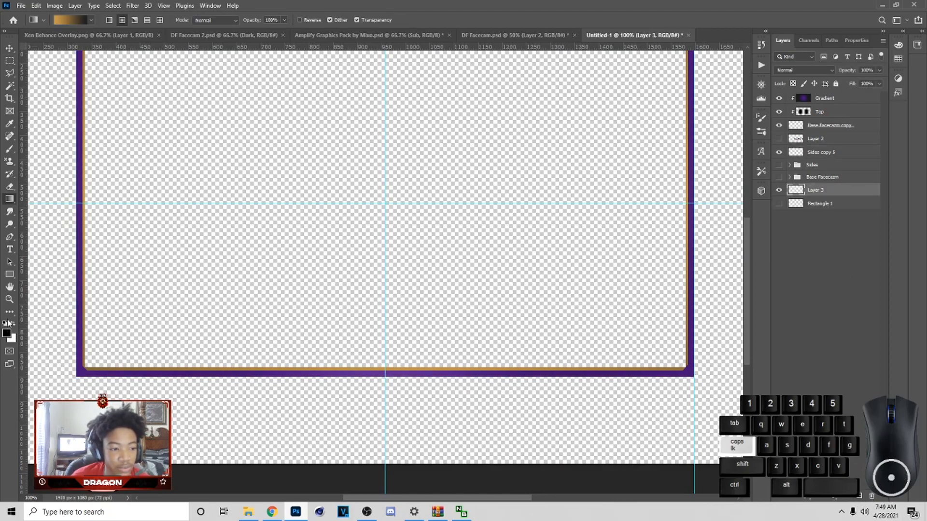
pyautogui.rightClick(9, 200)
pyautogui.click(46, 207)
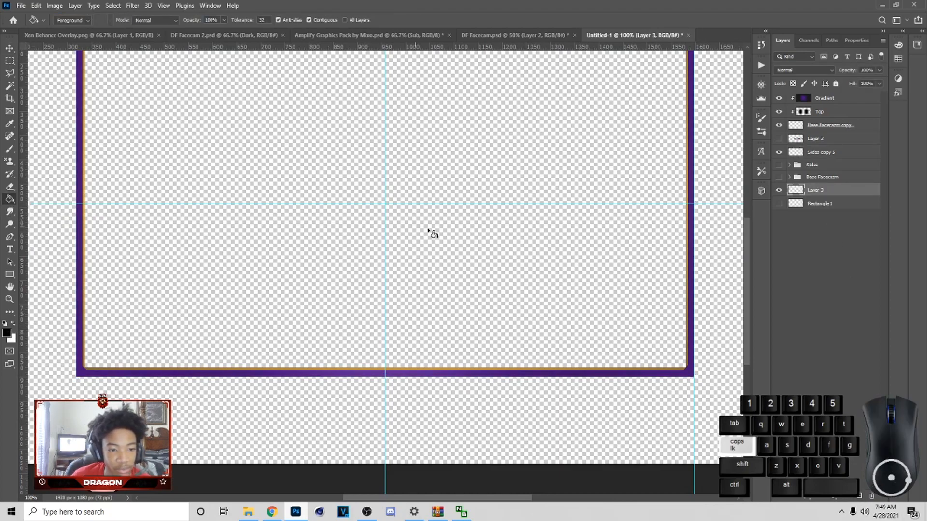
pyautogui.click(500, 294)
pyautogui.scroll(4, 502, 295)
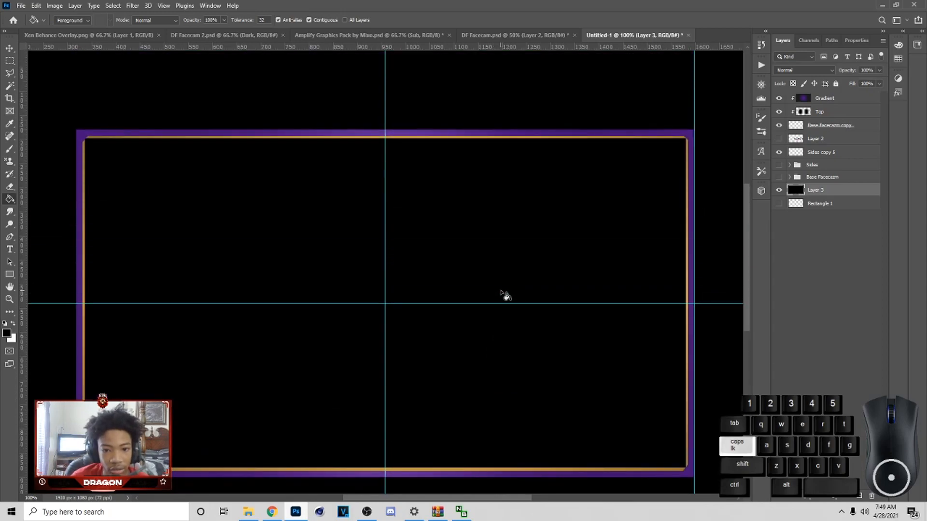
pyautogui.scroll(-2, 505, 296)
pyautogui.click(9, 49)
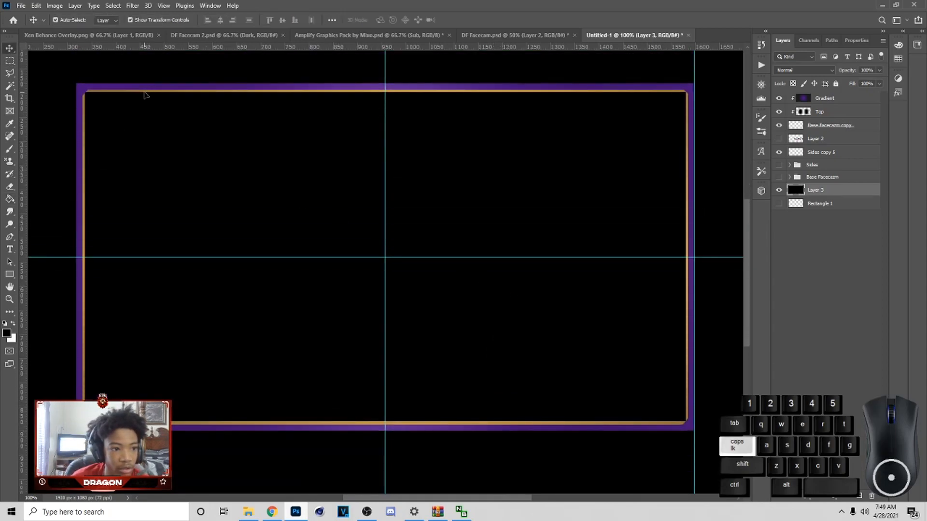
# Create a new layer clipped to the merged gold trim (Sides copy 5) and switch to the Brush tool
pyautogui.click(820, 152)
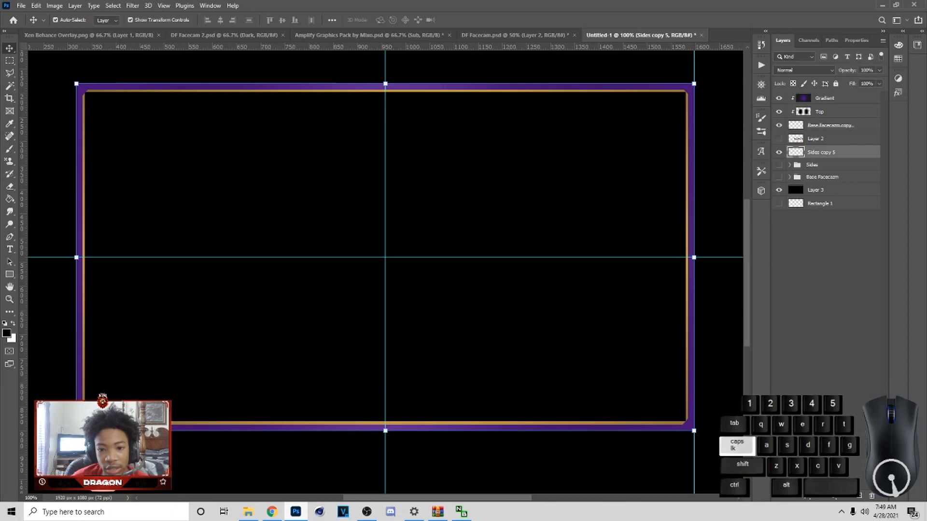
pyautogui.click(863, 493)
pyautogui.rightClick(827, 153)
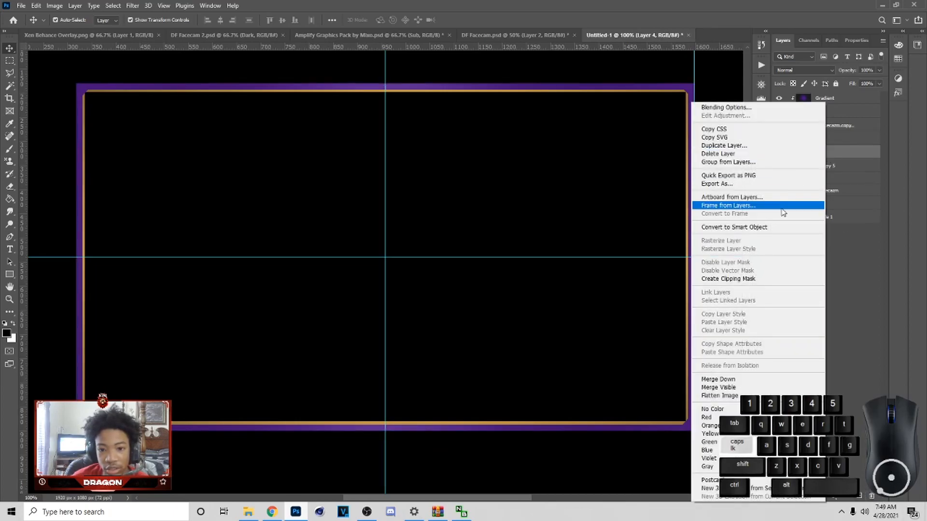
pyautogui.click(751, 276)
pyautogui.press('b')
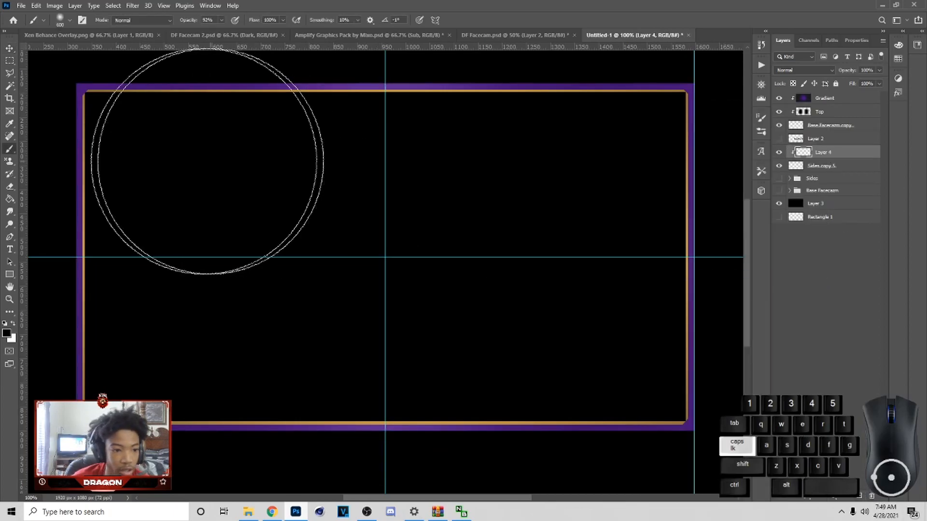
pyautogui.click(384, 211)
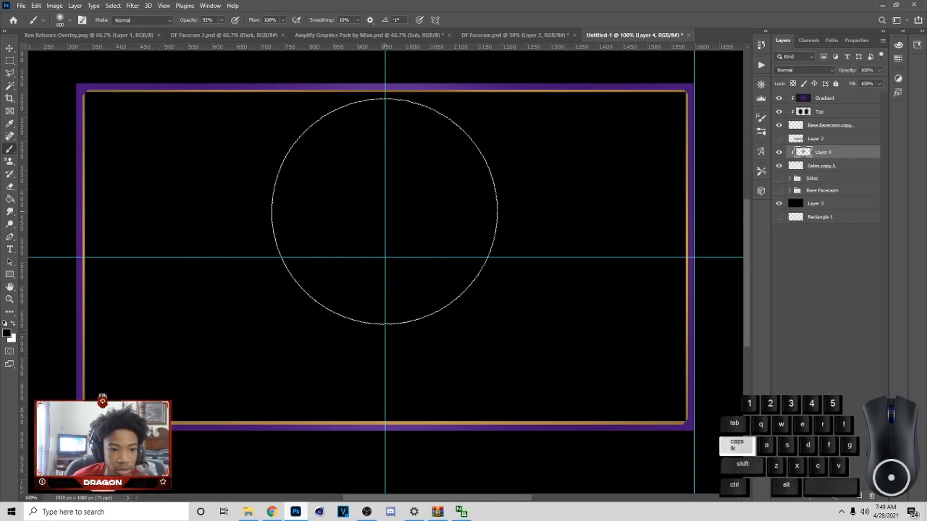
pyautogui.hotkey('ctrl', 'z')
pyautogui.hotkey('ctrl', 'z')
pyautogui.hotkey('ctrl', 'z')
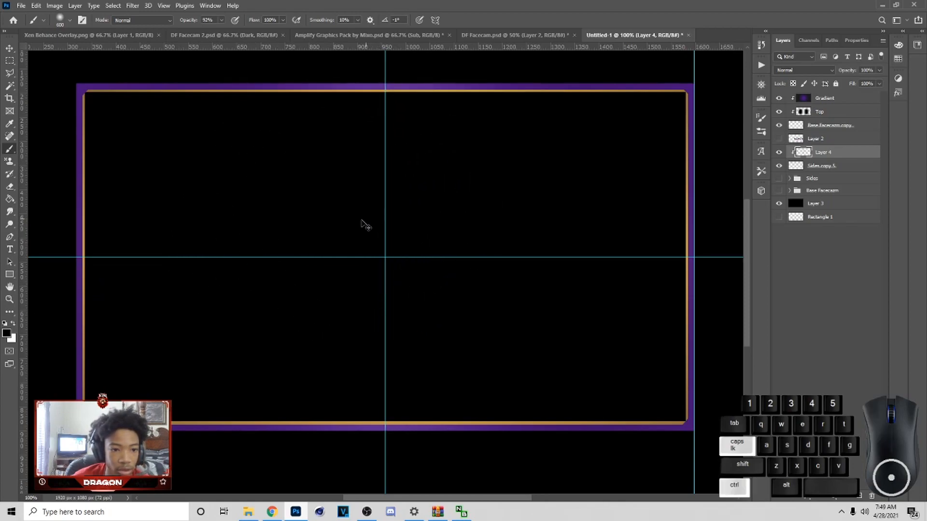
# Brush white highlights onto the gold trim at the middle of its top, left, bottom and right edges
pyautogui.click(13, 323)
pyautogui.click(388, 207)
pyautogui.click(202, 261)
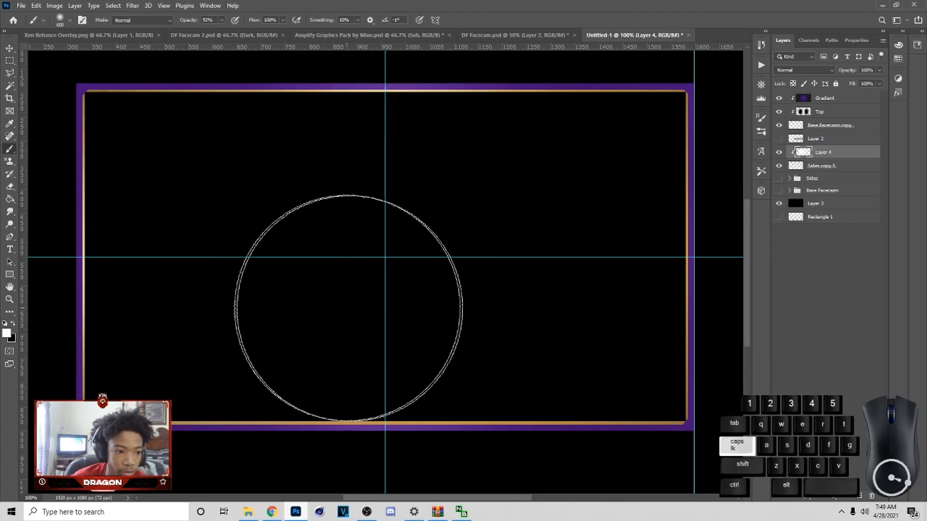
pyautogui.click(386, 303)
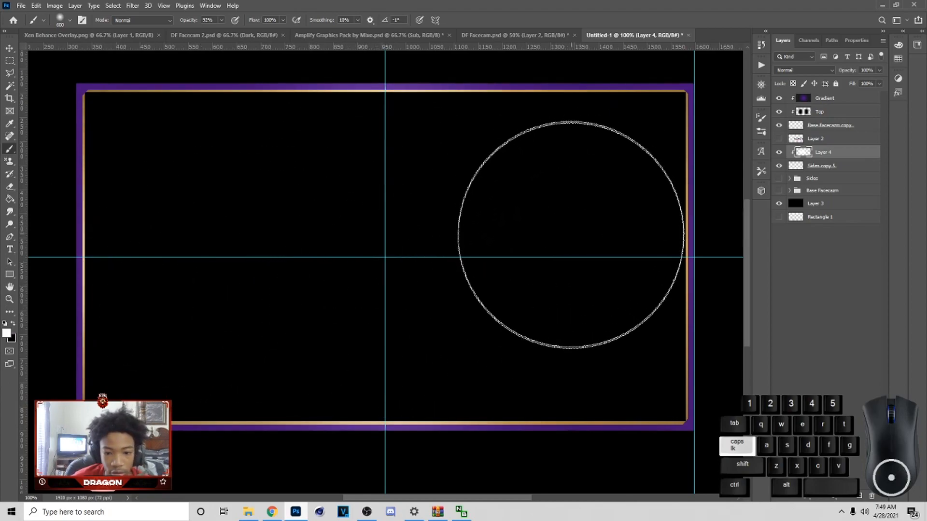
pyautogui.click(570, 246)
# Switch the brush to black and dab soft shadows near the four corners of the gold trim
pyautogui.click(13, 323)
pyautogui.click(193, 203)
pyautogui.click(581, 192)
pyautogui.click(202, 335)
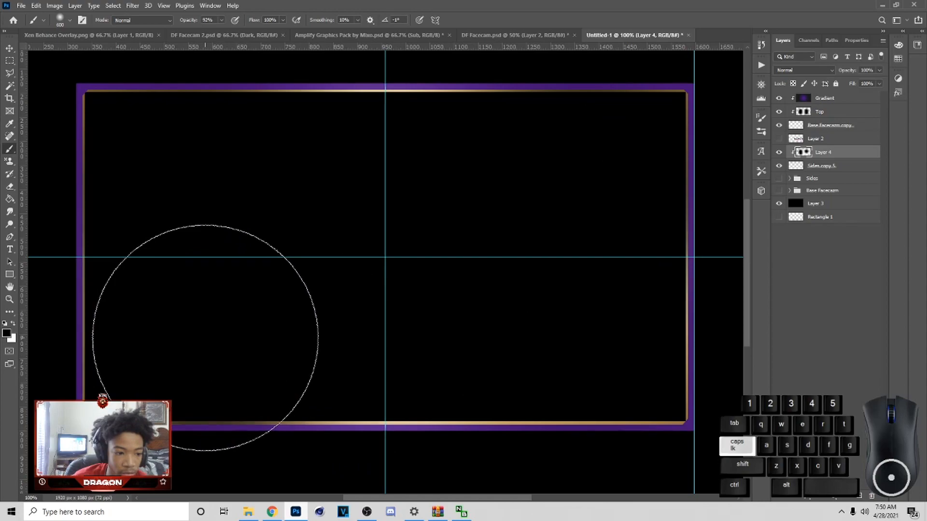
pyautogui.click(569, 338)
# Try Overlay blending on the trim's shading layer, return it to Normal and lower its opacity to about 10%
pyautogui.click(789, 71)
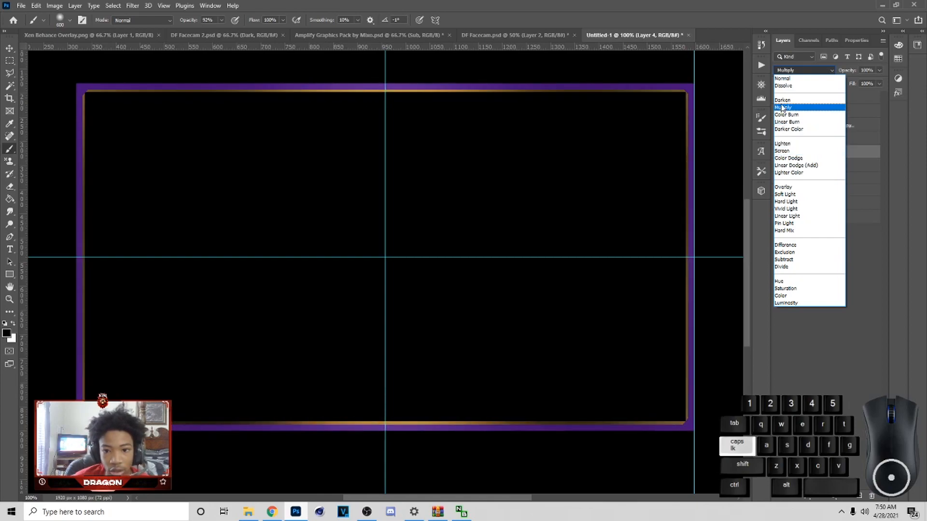
pyautogui.click(784, 188)
pyautogui.moveTo(879, 76); pyautogui.dragTo(840, 85)
pyautogui.hotkey('ctrl', '-')
pyautogui.hotkey('ctrl', '+')
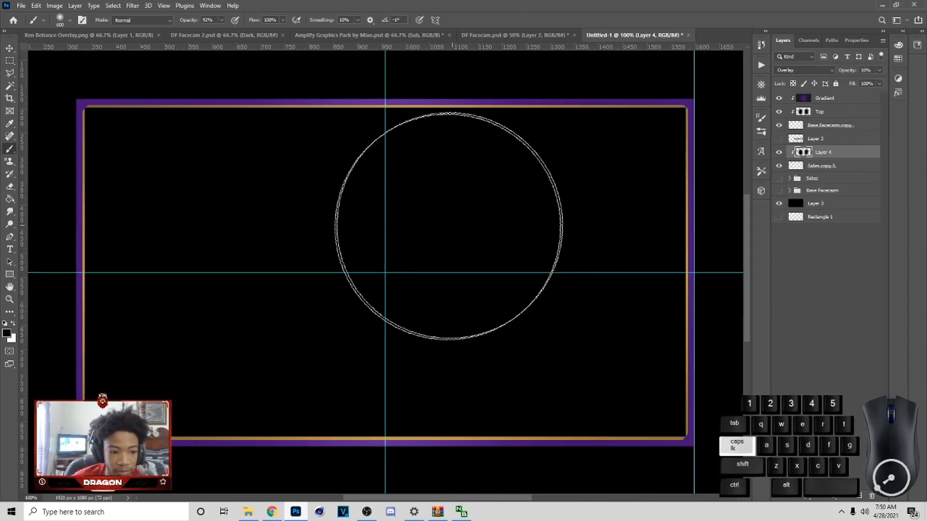
pyautogui.scroll(-2, 449, 226)
pyautogui.press('v')
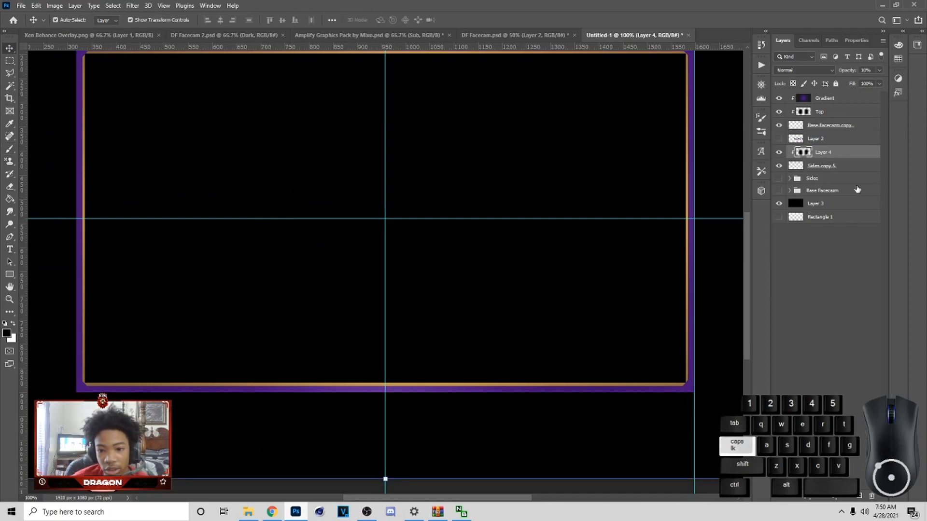
# Group all layers from Sides copy 5 up to Gradient and name the group Top
pyautogui.click(845, 167)
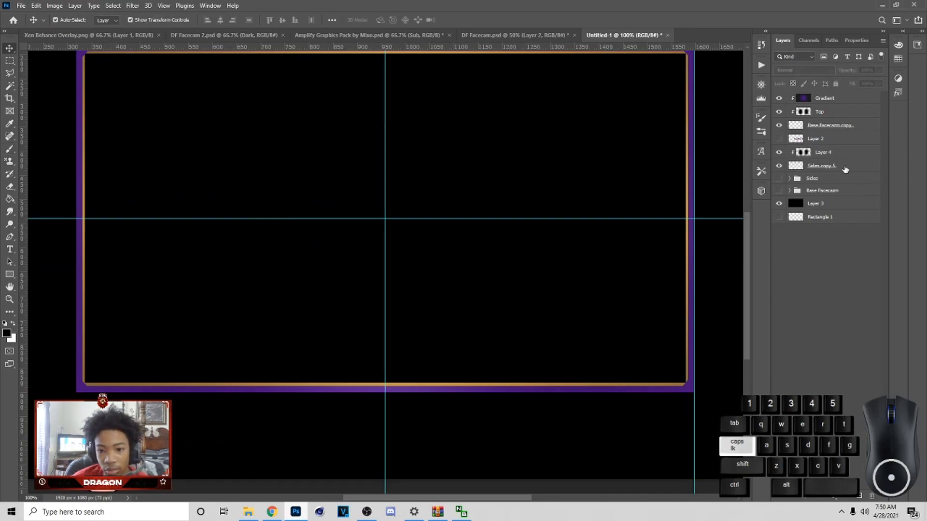
pyautogui.keyDown('shift'); pyautogui.click(833, 99); pyautogui.keyUp('shift')
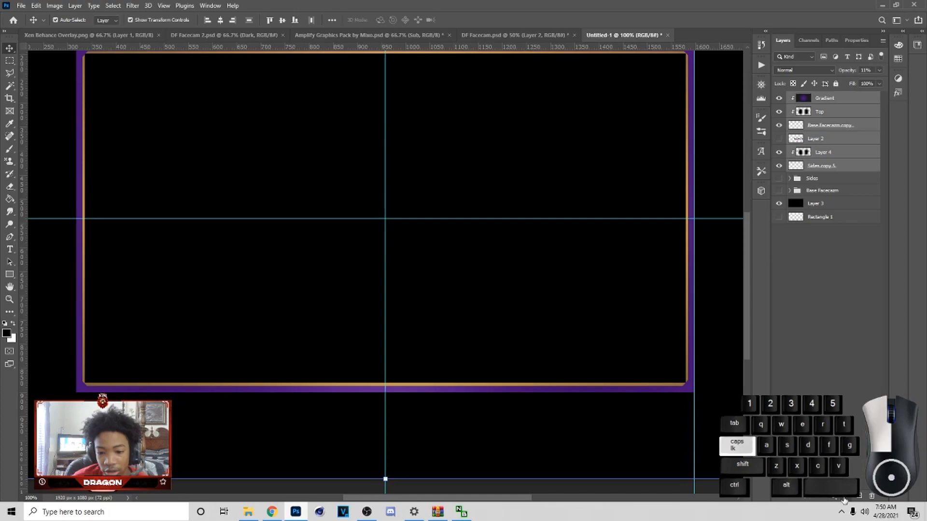
pyautogui.hotkey('ctrl', 'g')
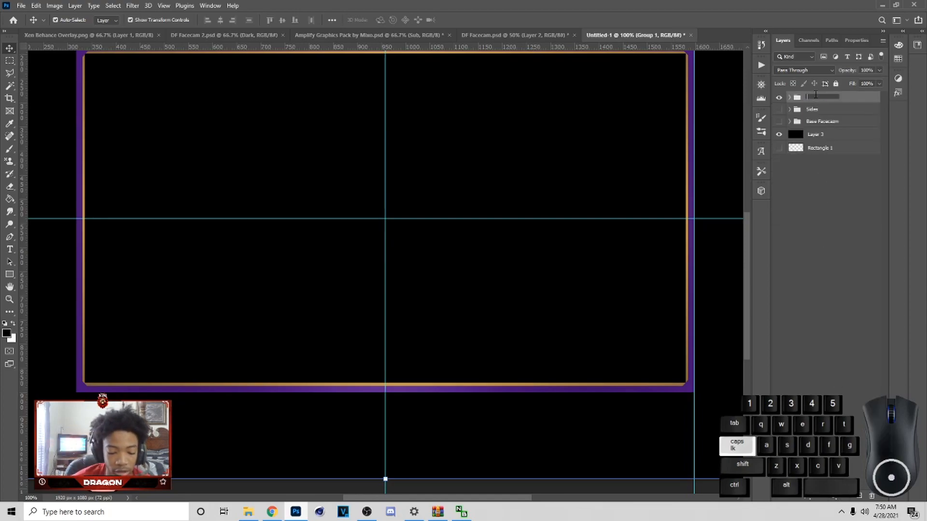
pyautogui.write('E')
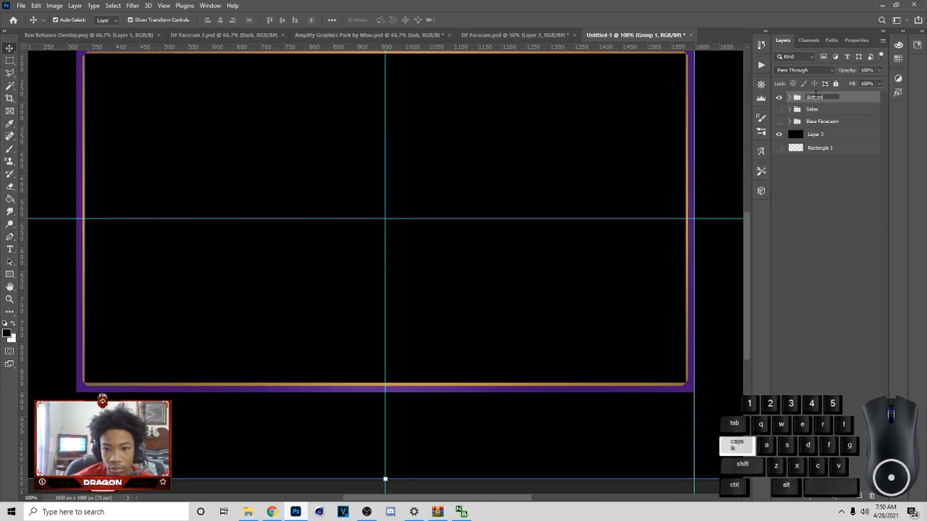
pyautogui.write('Top')
pyautogui.press('Return')
# Create an empty group between the Top and Sides groups and name it Bottom
pyautogui.hotkey('ctrl', 'g')
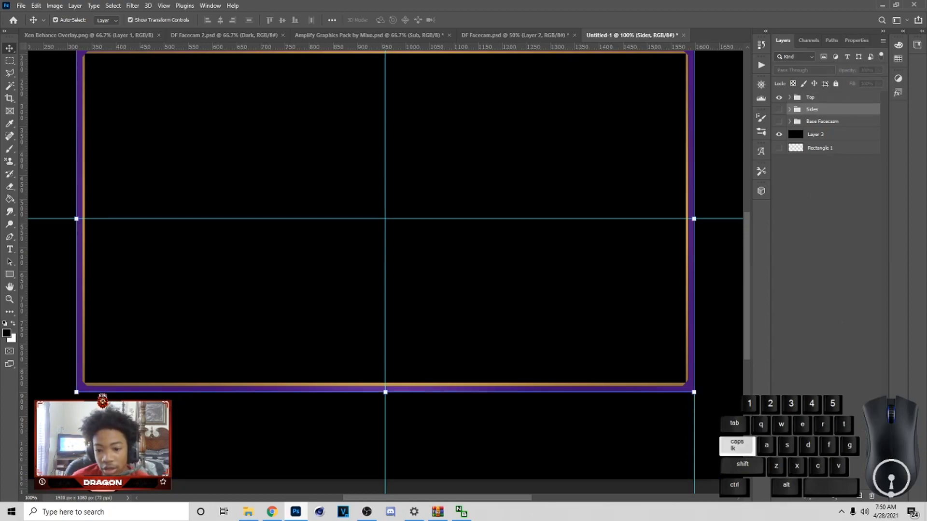
pyautogui.write('W')
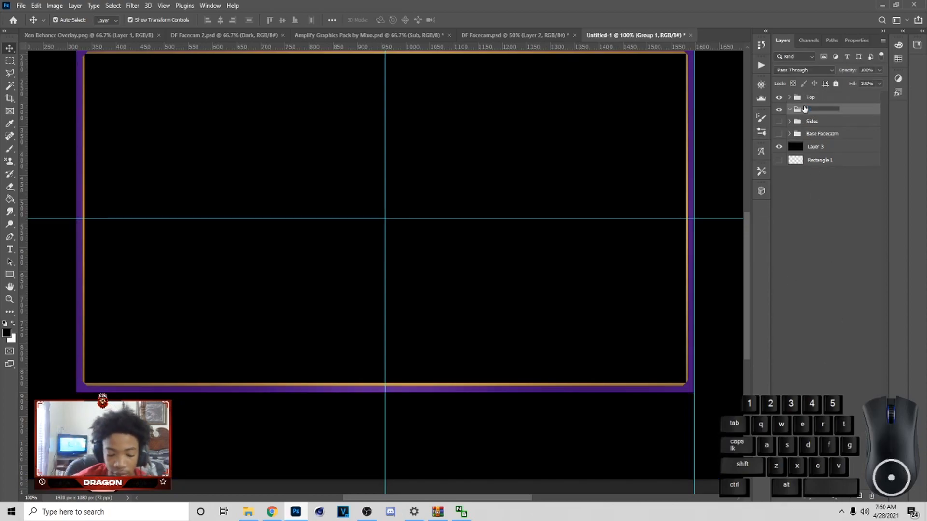
pyautogui.write('ottom')
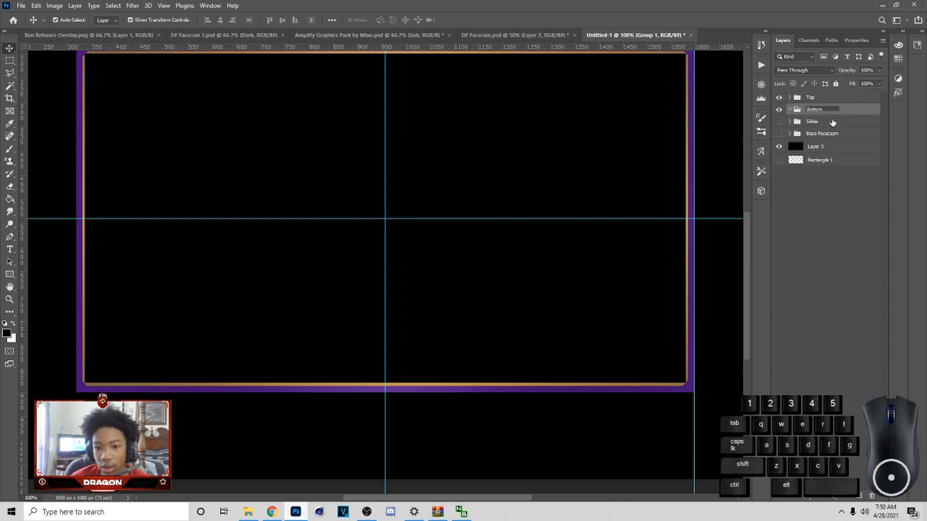
pyautogui.click(853, 111)
pyautogui.moveTo(831, 113); pyautogui.dragTo(816, 94)
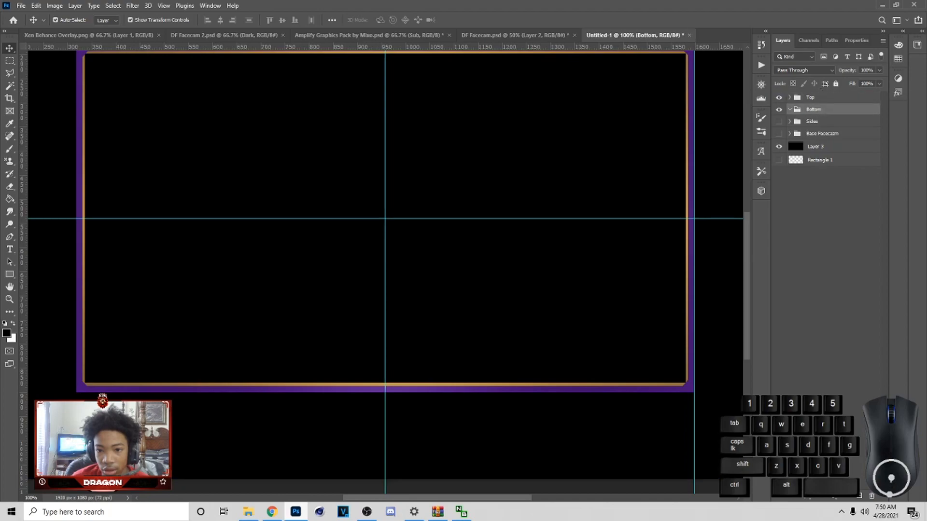
# On a new layer in the Bottom group, marquee-select a full-width strip directly below the frame, with a guide at the frame's left edge
pyautogui.click(860, 497)
pyautogui.scroll(-3, 676, 345)
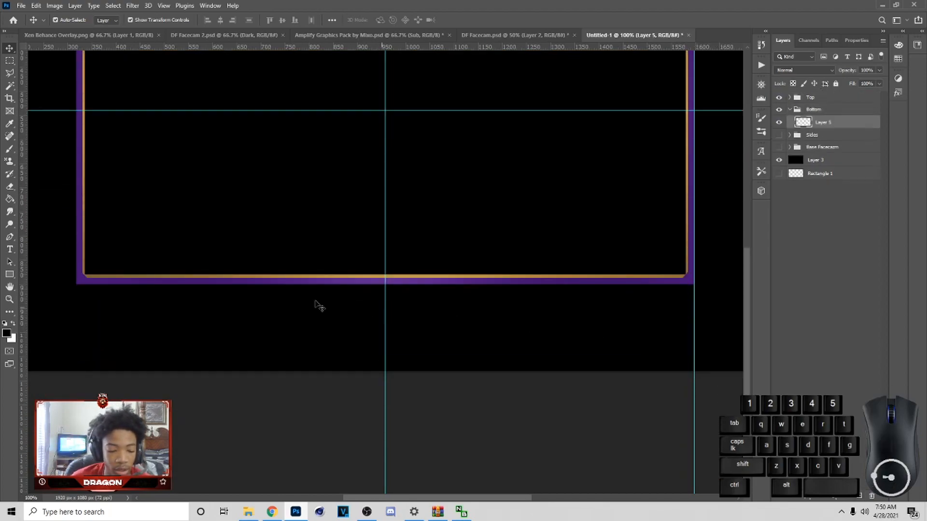
pyautogui.press('m')
pyautogui.moveTo(75, 284); pyautogui.dragTo(82, 298)
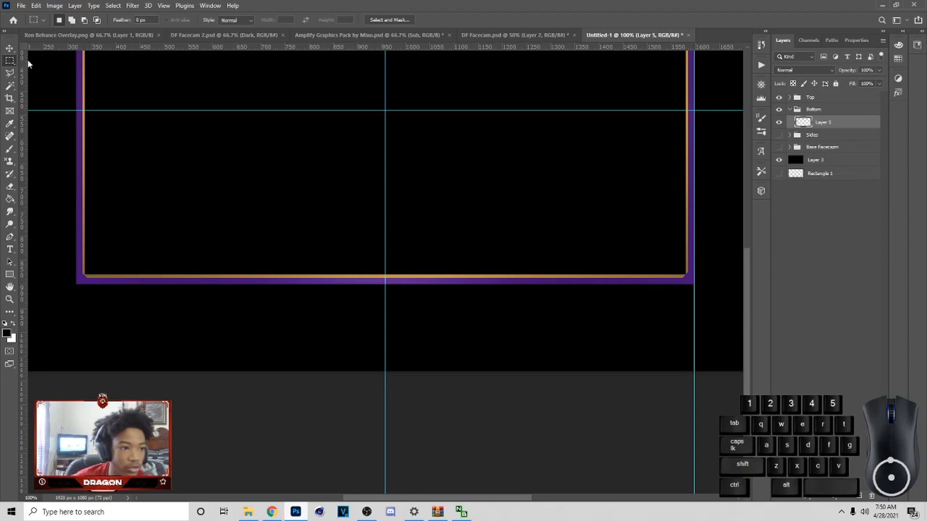
pyautogui.click(823, 97)
pyautogui.moveTo(22, 266); pyautogui.dragTo(694, 334)
pyautogui.click(824, 126)
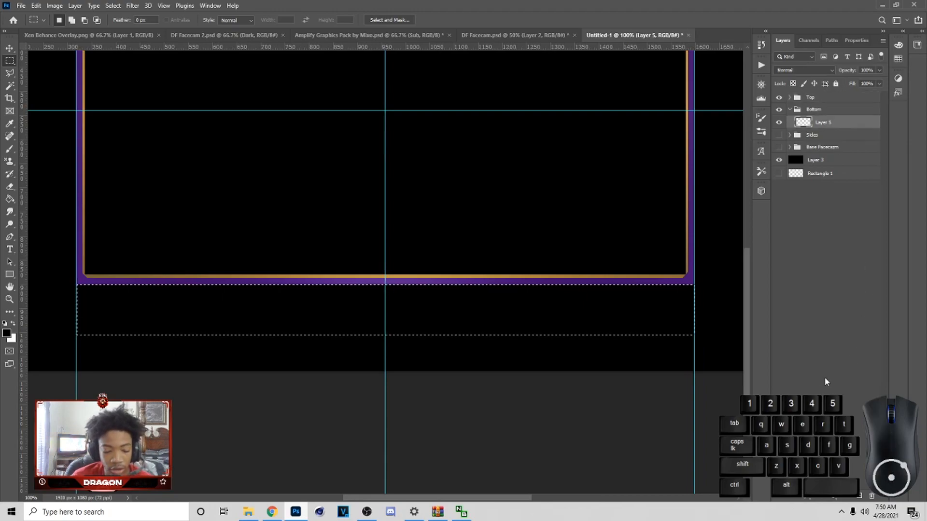
# Fill the selected strip with a radial gradient from purple #40126f to near black, centred on the vertical guide, and deselect
pyautogui.press('g')
pyautogui.rightClick(16, 200)
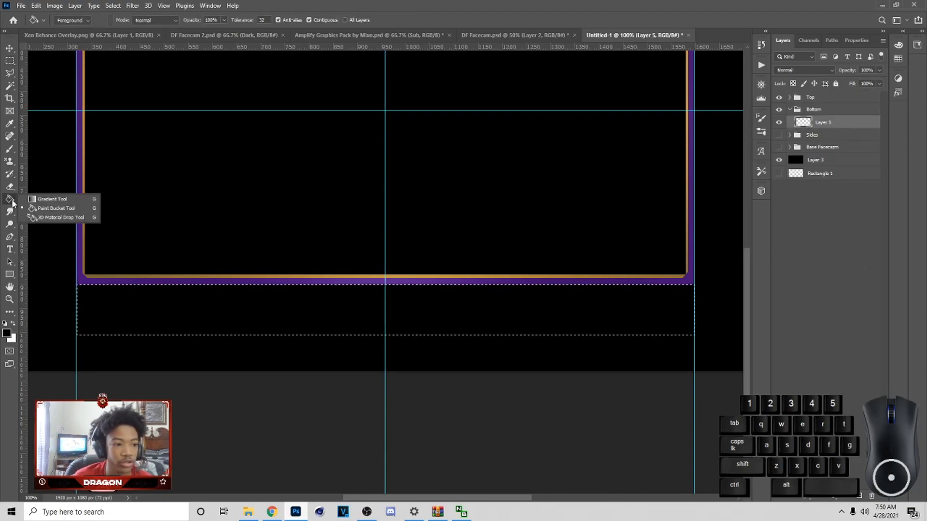
pyautogui.click(56, 201)
pyautogui.click(54, 20)
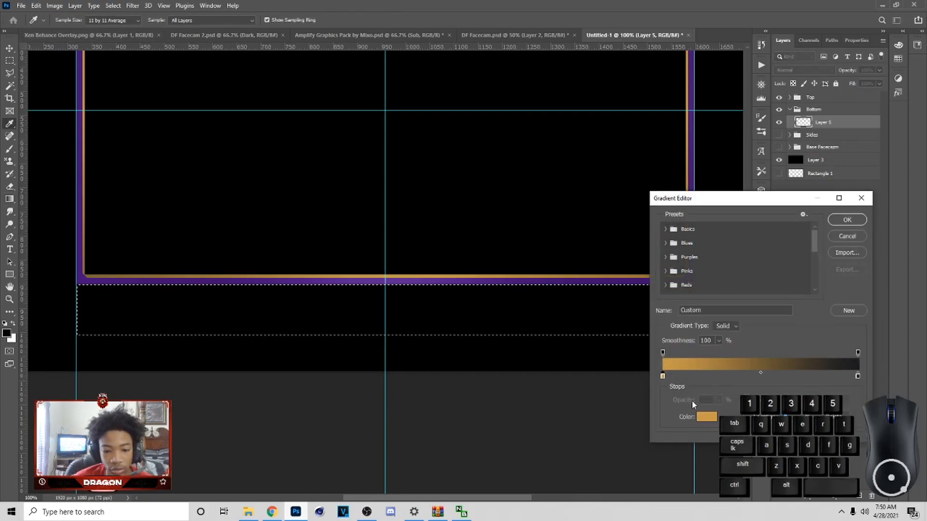
pyautogui.click(706, 417)
pyautogui.moveTo(592, 371); pyautogui.dragTo(598, 371)
pyautogui.moveTo(637, 279); pyautogui.dragTo(641, 277)
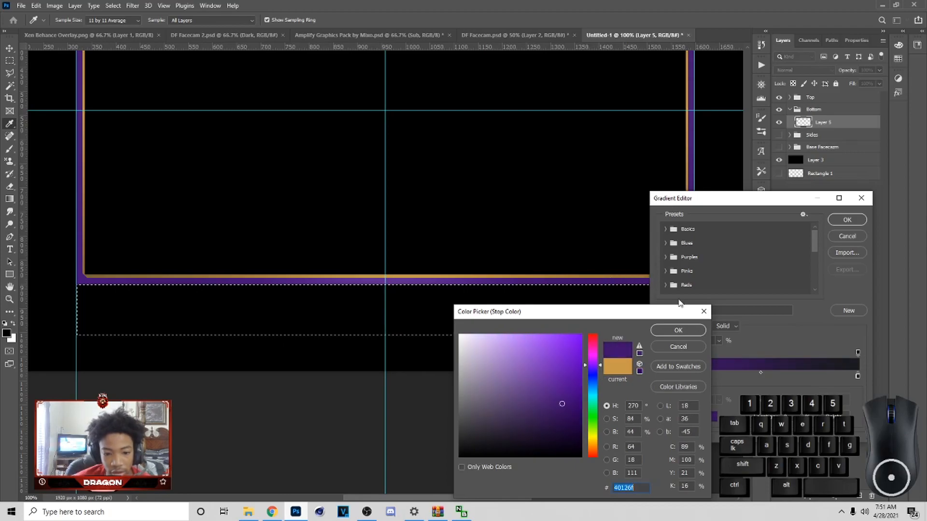
pyautogui.click(679, 331)
pyautogui.click(847, 220)
pyautogui.moveTo(387, 302); pyautogui.dragTo(79, 368)
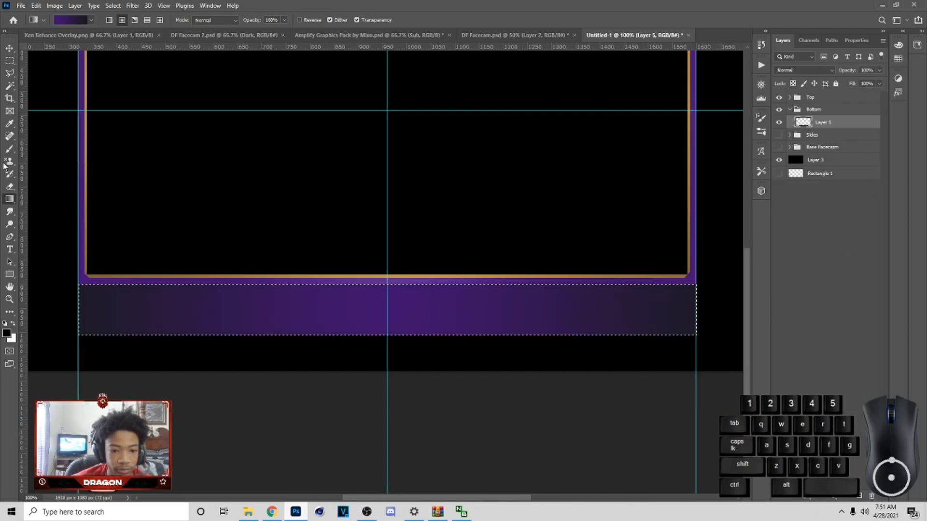
pyautogui.hotkey('ctrl', 'd')
# Add a layer named Dark above the strip layer and clip it to the strip
pyautogui.click(10, 72)
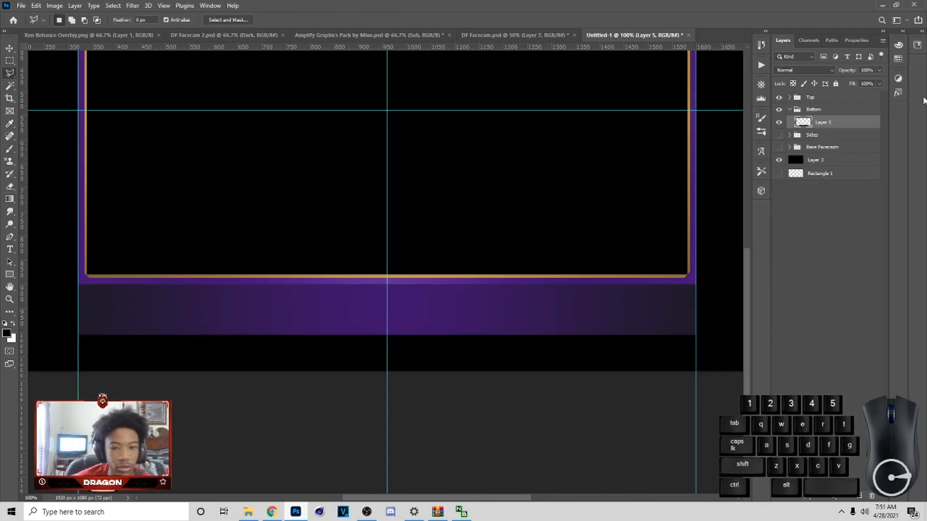
pyautogui.click(859, 496)
pyautogui.doubleClick(830, 129)
pyautogui.write('Dar')
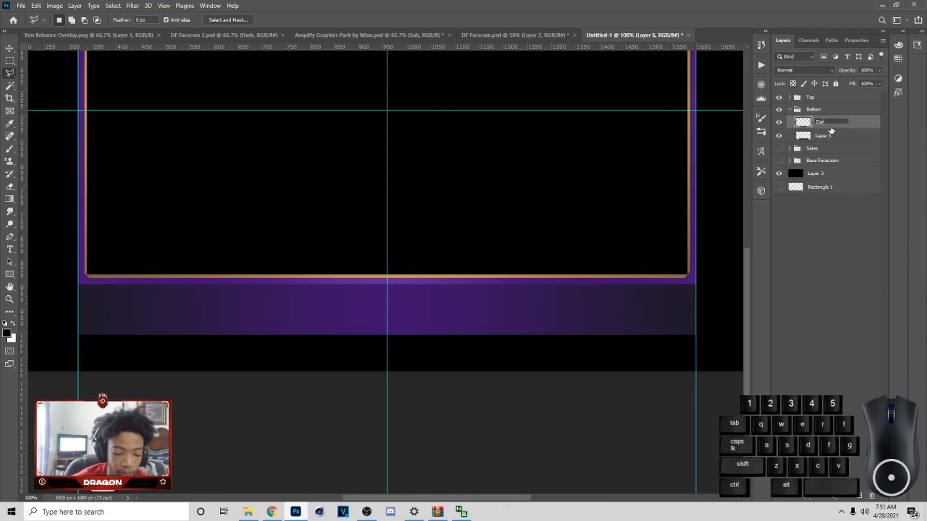
pyautogui.write('k')
pyautogui.rightClick(849, 130)
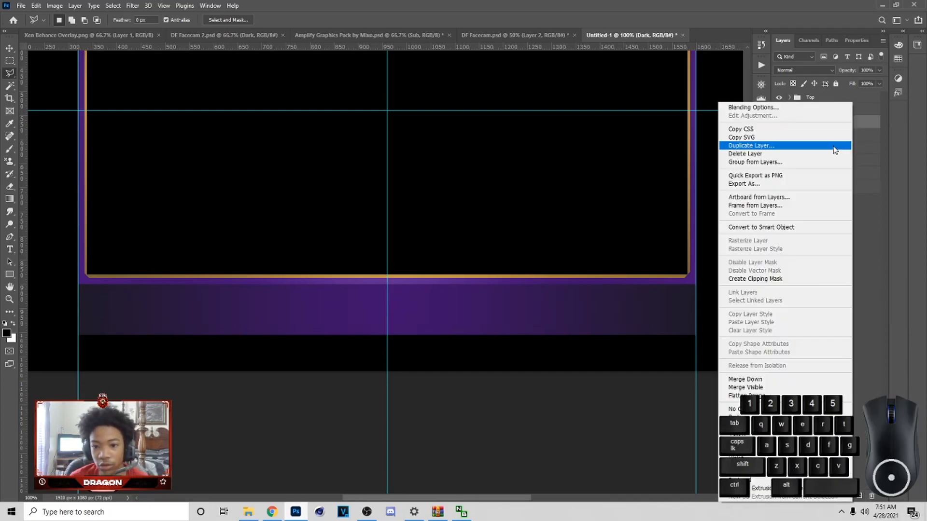
pyautogui.click(775, 279)
# On the Dark layer, brush soft black shading onto both ends of the bar and a white highlight at its centre with a 600 px brush
pyautogui.press('b')
pyautogui.scroll(-2, 127, 279)
pyautogui.scroll(-3, 126, 279)
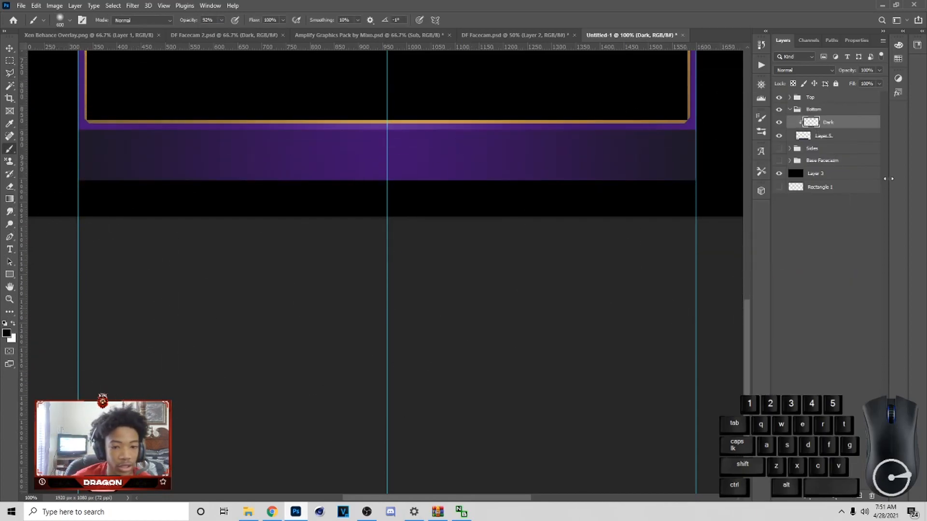
pyautogui.hotkey('ctrl', '-')
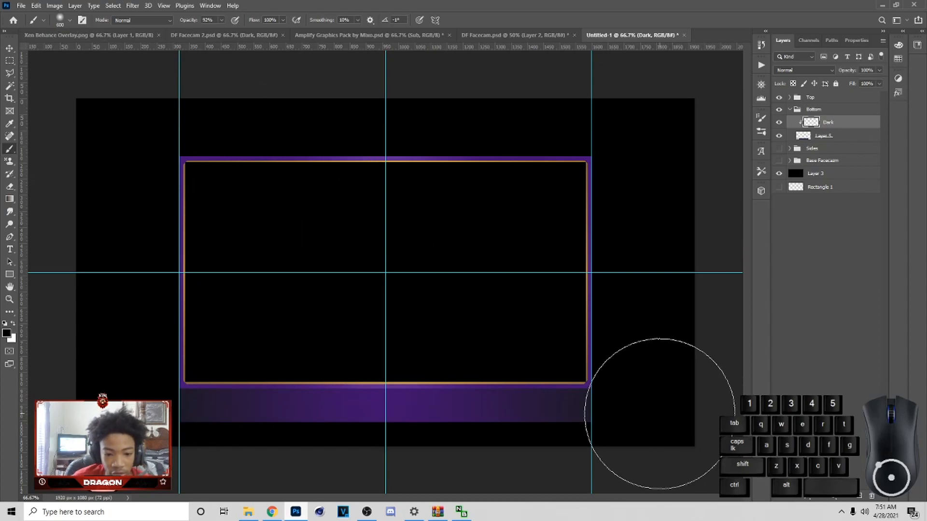
pyautogui.click(566, 483)
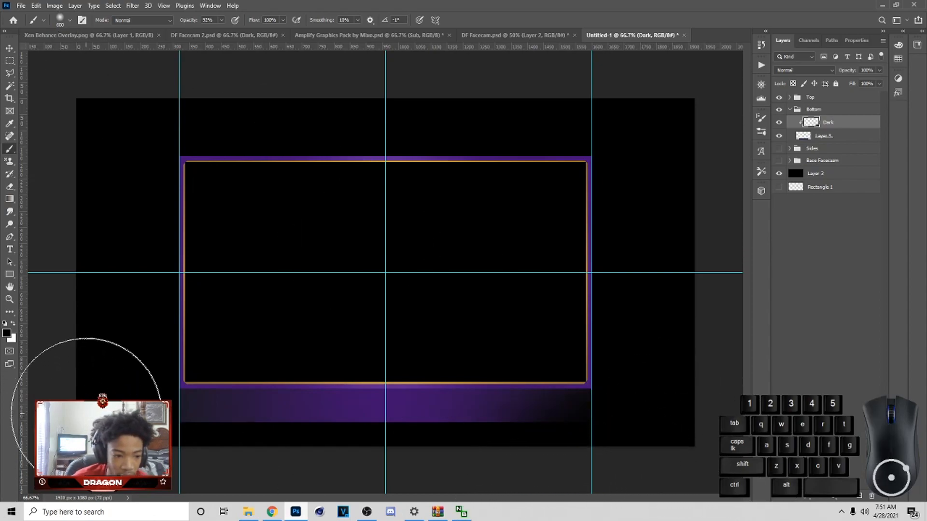
pyautogui.click(100, 413)
pyautogui.click(107, 419)
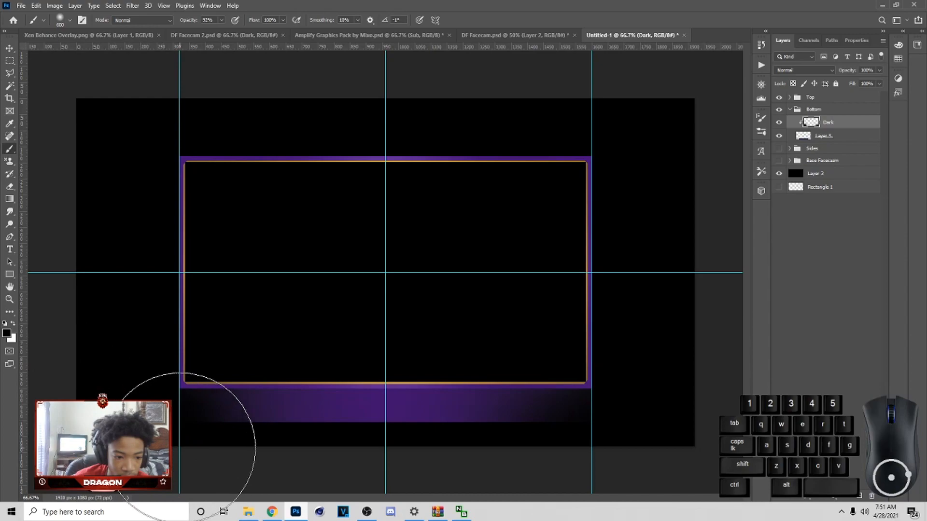
pyautogui.hotkey('ctrl', 'z')
pyautogui.click(228, 475)
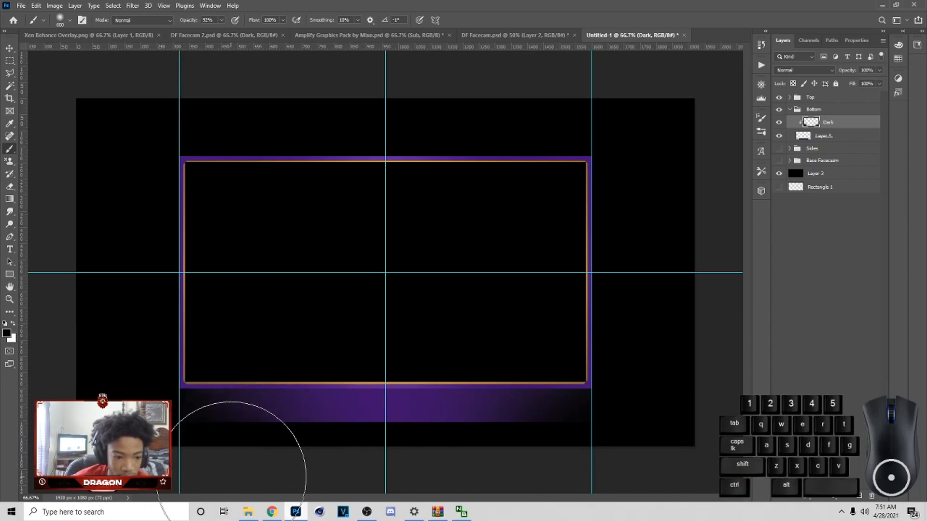
pyautogui.click(563, 488)
pyautogui.click(13, 323)
pyautogui.click(389, 331)
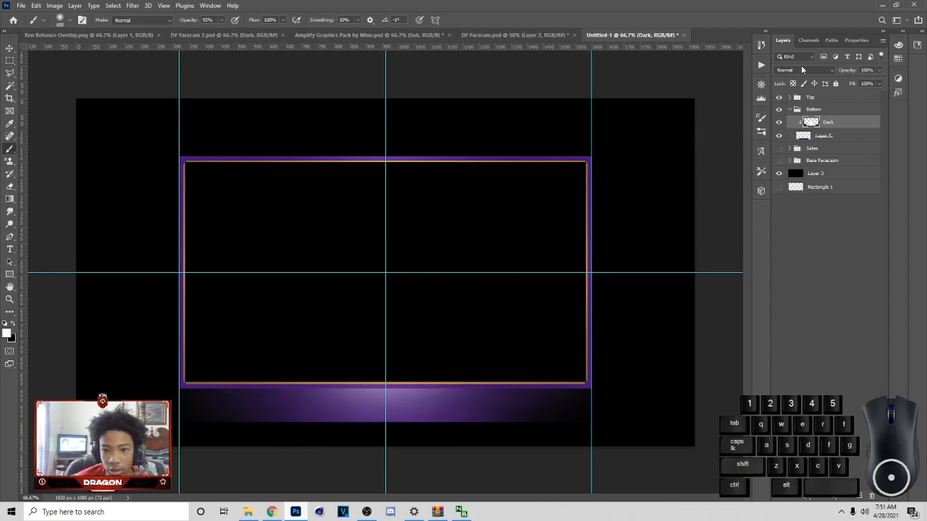
# Set the Dark layer's blending to Overlay and lower its opacity to about 79%
pyautogui.click(801, 69)
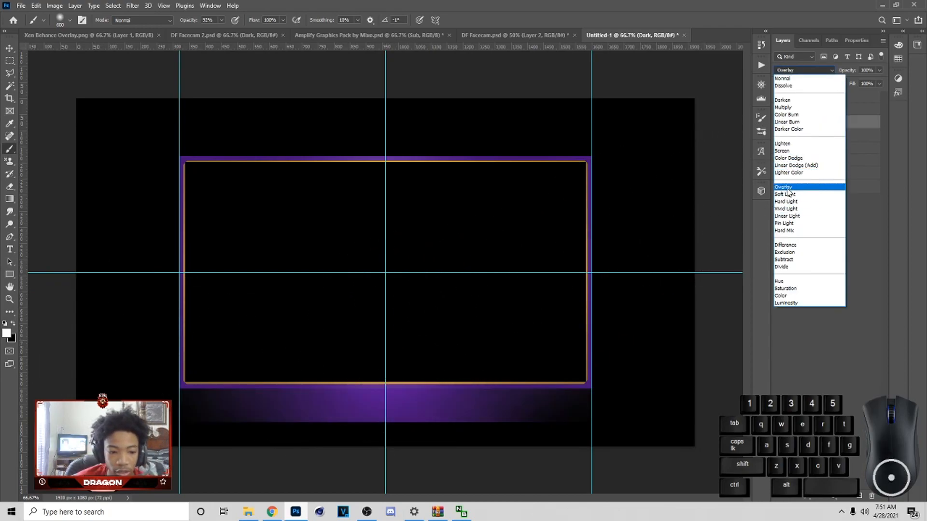
pyautogui.click(788, 188)
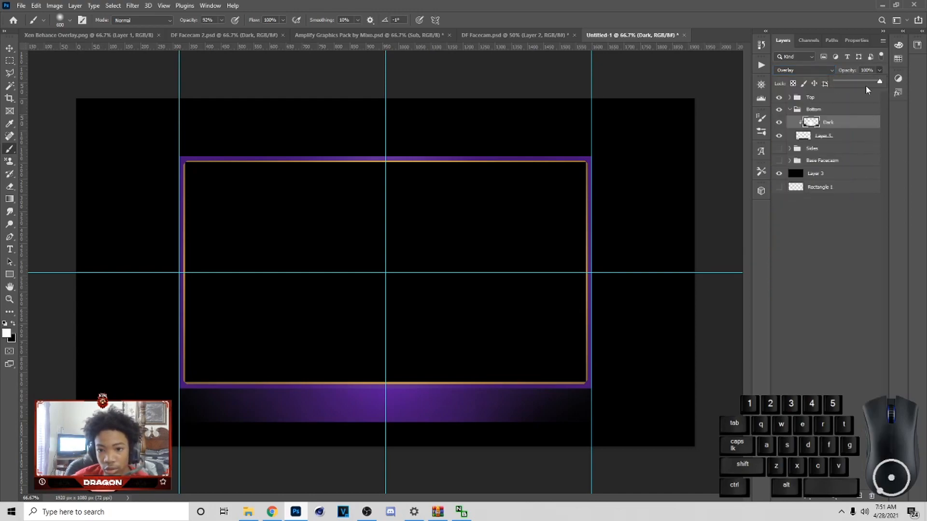
pyautogui.moveTo(853, 83); pyautogui.dragTo(871, 82)
pyautogui.press('v')
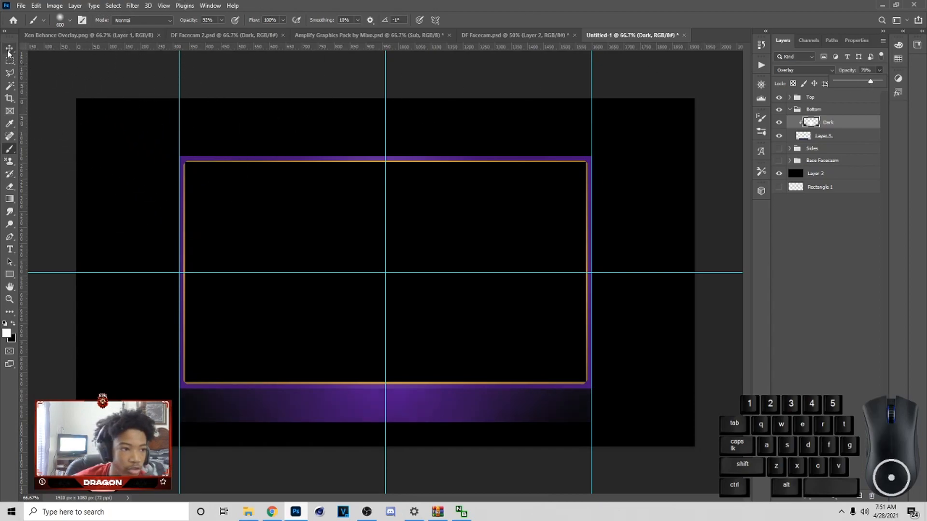
# Create a new layer above Dark and ready the Polygonal Lasso for drawing on the bottom bar
pyautogui.click(859, 496)
pyautogui.scroll(1, 401, 449)
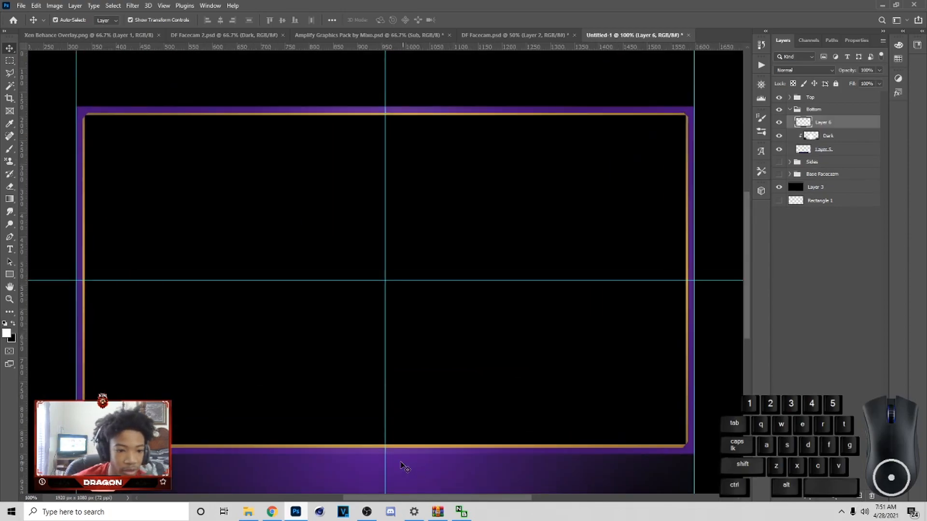
pyautogui.scroll(-1, 396, 446)
pyautogui.press('l')
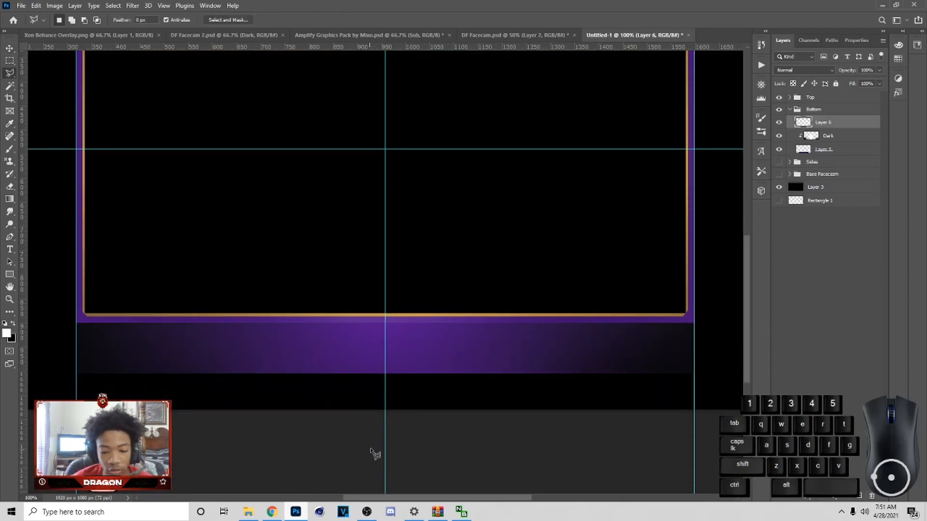
pyautogui.click(385, 349)
pyautogui.keyDown('shift'); pyautogui.click(185, 349); pyautogui.keyUp('shift')
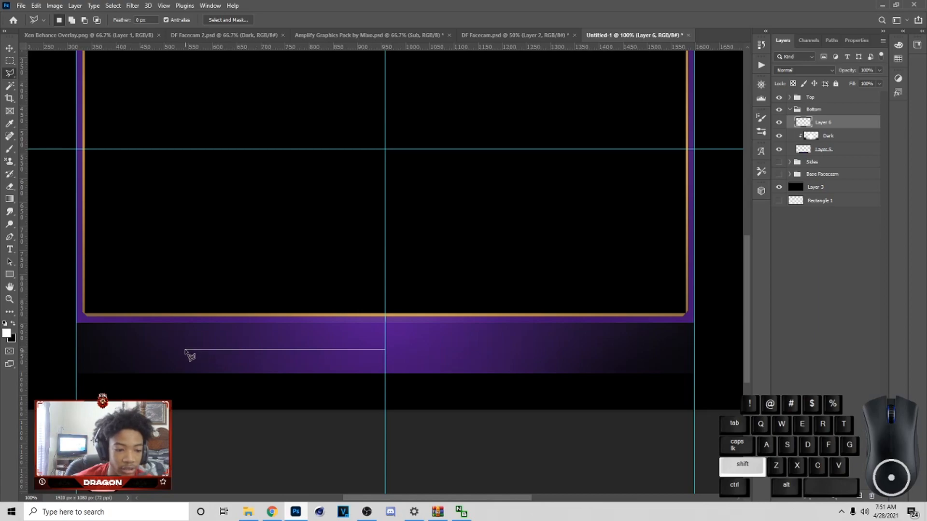
pyautogui.keyDown('shift'); pyautogui.click(184, 333); pyautogui.keyUp('shift')
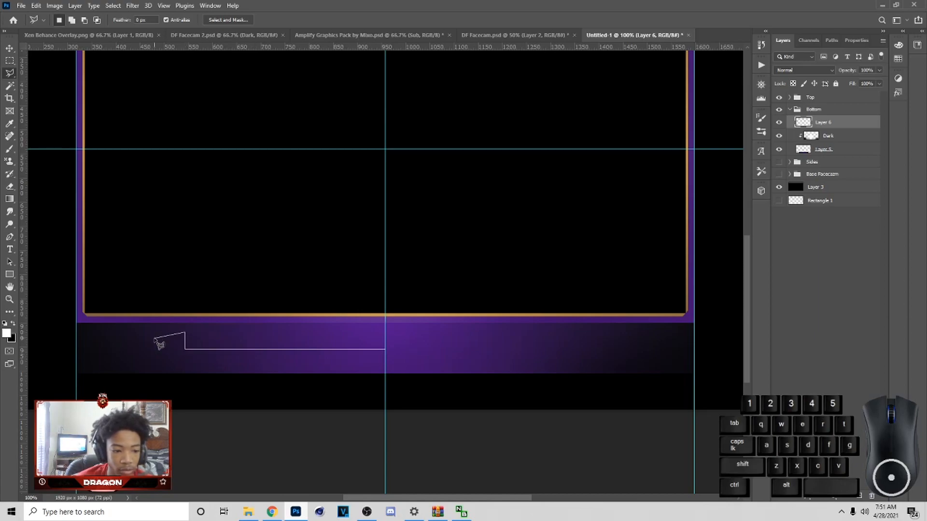
pyautogui.keyDown('ctrl'); pyautogui.click(186, 338); pyautogui.keyUp('ctrl')
pyautogui.click(290, 347)
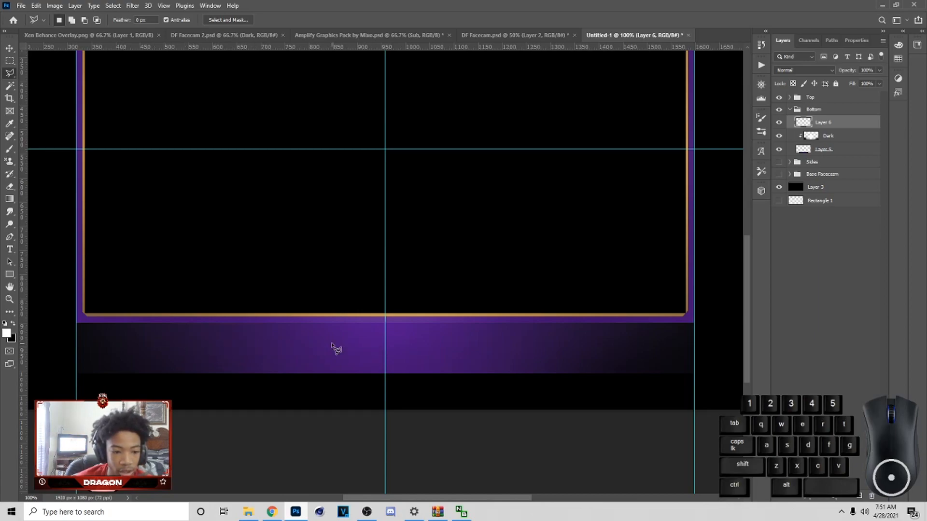
# Lasso an angular half-ornament in the bar's left half, with a slanted outer end and small upper peak, ending at the centre guide
pyautogui.click(385, 353)
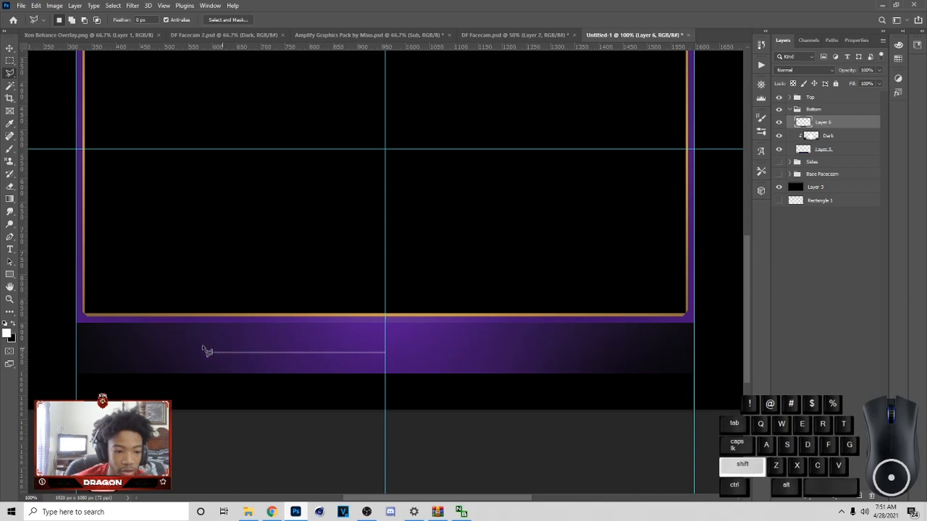
pyautogui.keyDown('shift'); pyautogui.click(222, 353); pyautogui.keyUp('shift')
pyautogui.keyDown('shift'); pyautogui.click(200, 331); pyautogui.keyUp('shift')
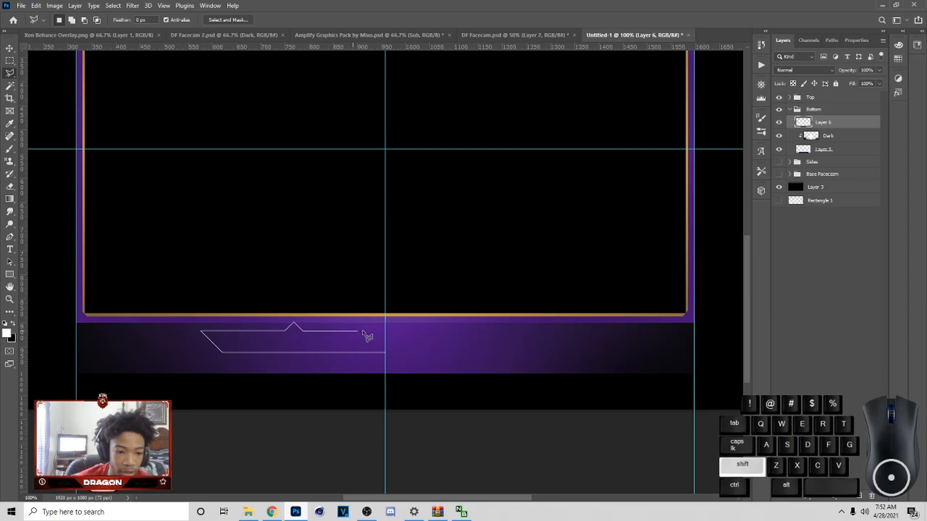
pyautogui.keyDown('shift'); pyautogui.doubleClick(385, 355); pyautogui.keyUp('shift')
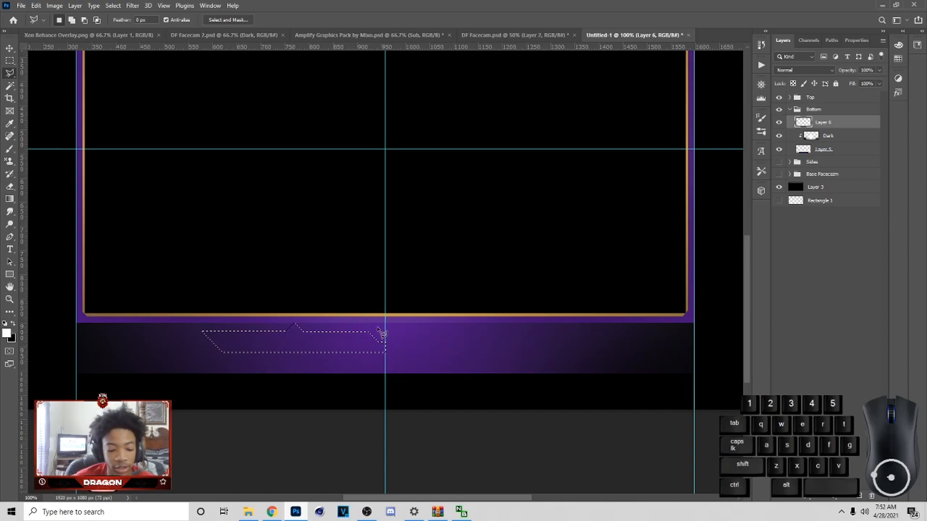
# Fill the half-ornament selection with black, deselect and move the shape slightly down within the bar
pyautogui.press('g')
pyautogui.rightClick(9, 199)
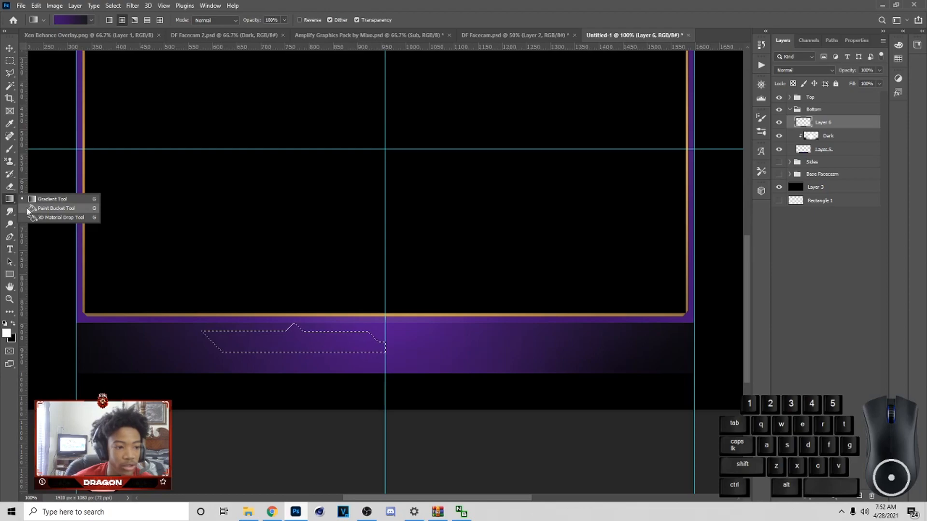
pyautogui.click(36, 209)
pyautogui.click(14, 324)
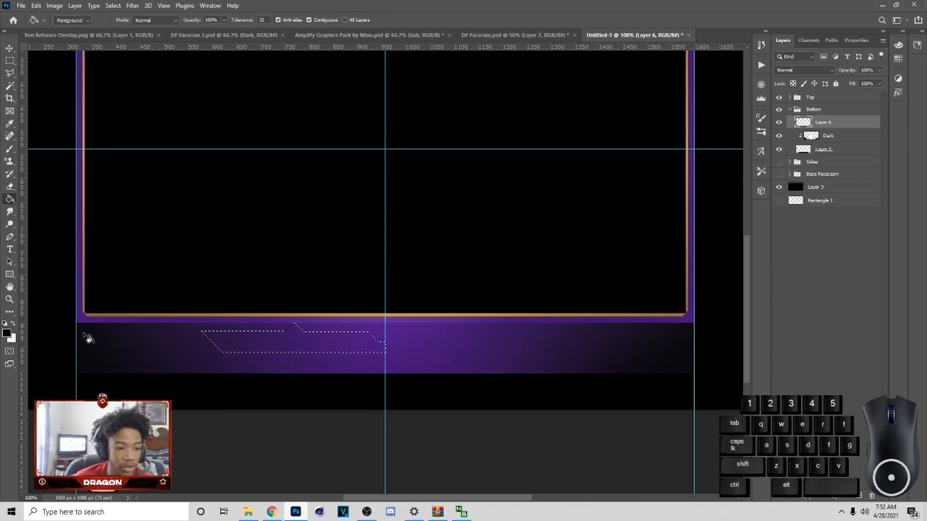
pyautogui.click(294, 348)
pyautogui.hotkey('ctrl', 'd')
pyautogui.press('v')
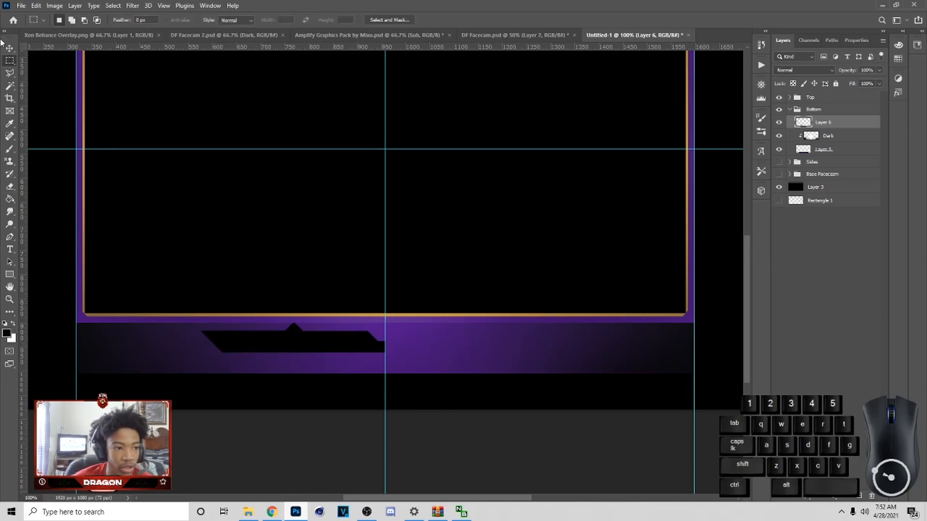
pyautogui.moveTo(313, 351); pyautogui.dragTo(314, 352)
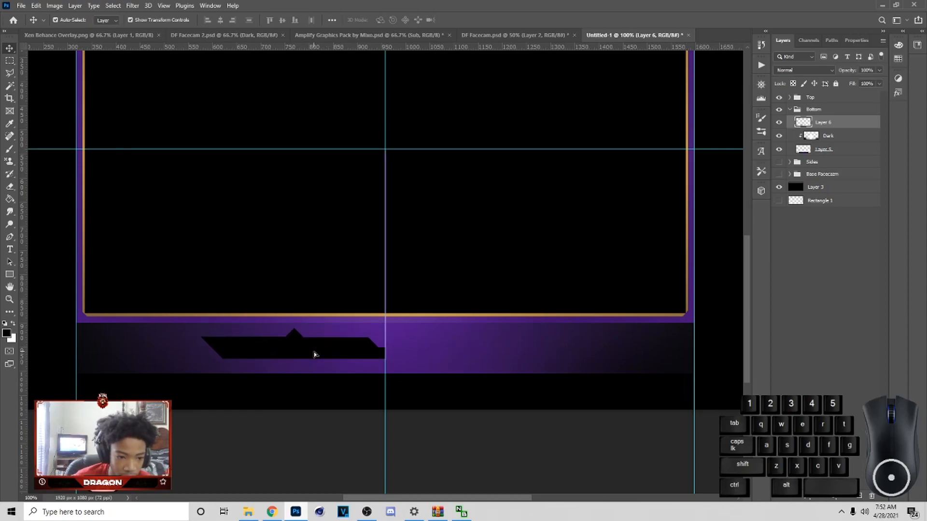
# Duplicate the half-ornament, flip the copy horizontally and place it against the centre guide as the mirrored right half
pyautogui.hotkey('ctrl', 'j')
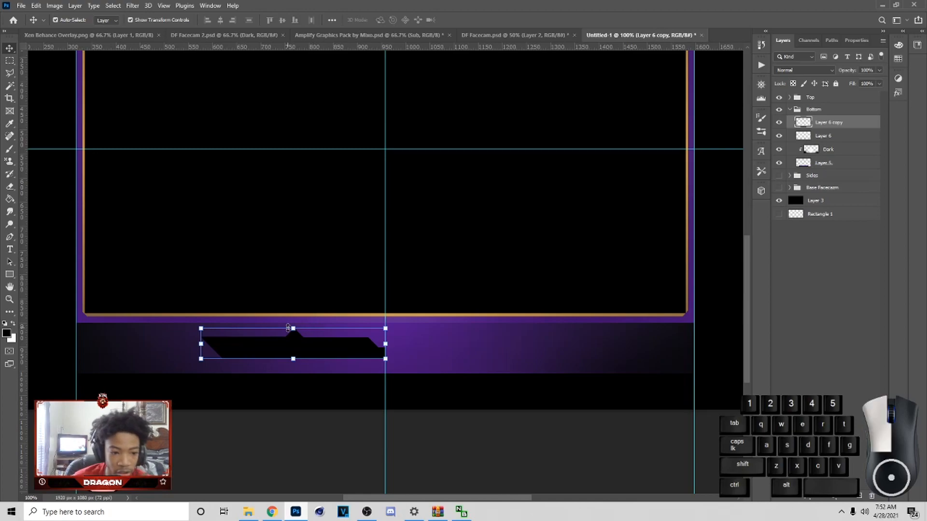
pyautogui.rightClick(288, 328)
pyautogui.click(328, 323)
pyautogui.moveTo(312, 367); pyautogui.dragTo(495, 367)
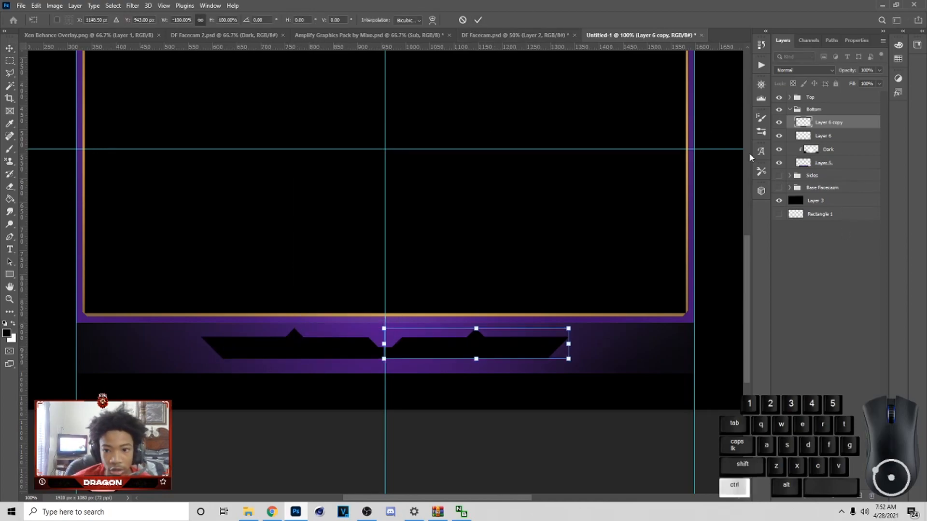
pyautogui.click(478, 20)
# Merge the two ornament halves into one layer and widen the shape to about 133%, centred on the vertical guide
pyautogui.keyDown('ctrl'); pyautogui.click(823, 136); pyautogui.keyUp('ctrl')
pyautogui.hotkey('ctrl', 'e')
pyautogui.moveTo(571, 346); pyautogui.dragTo(544, 338)
pyautogui.moveTo(622, 344); pyautogui.dragTo(602, 346)
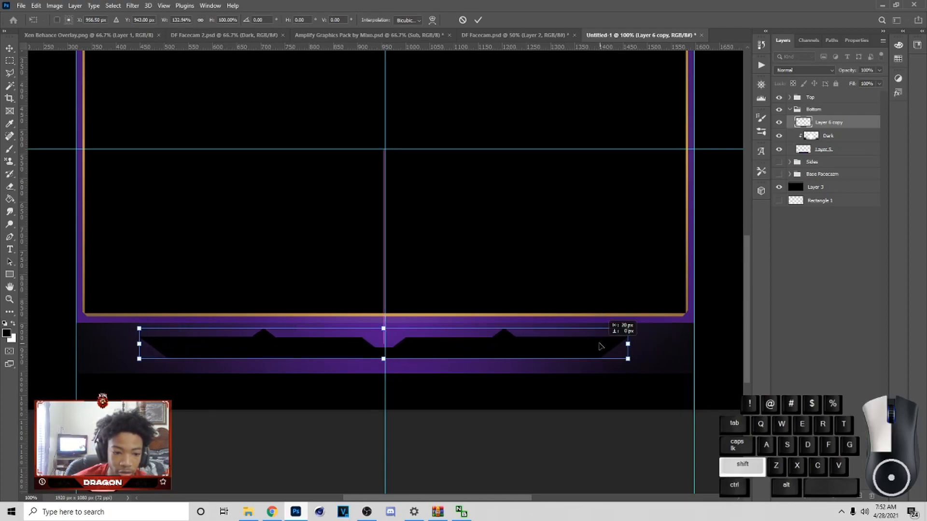
pyautogui.click(479, 21)
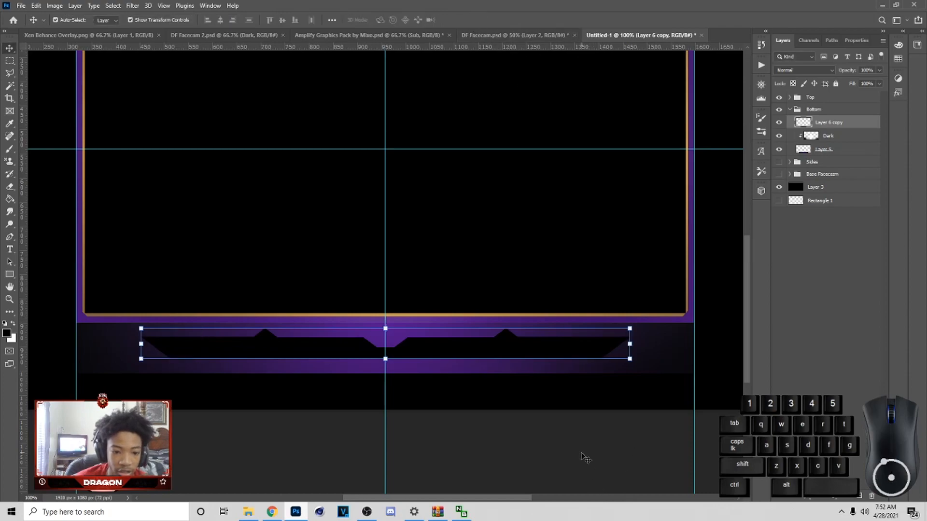
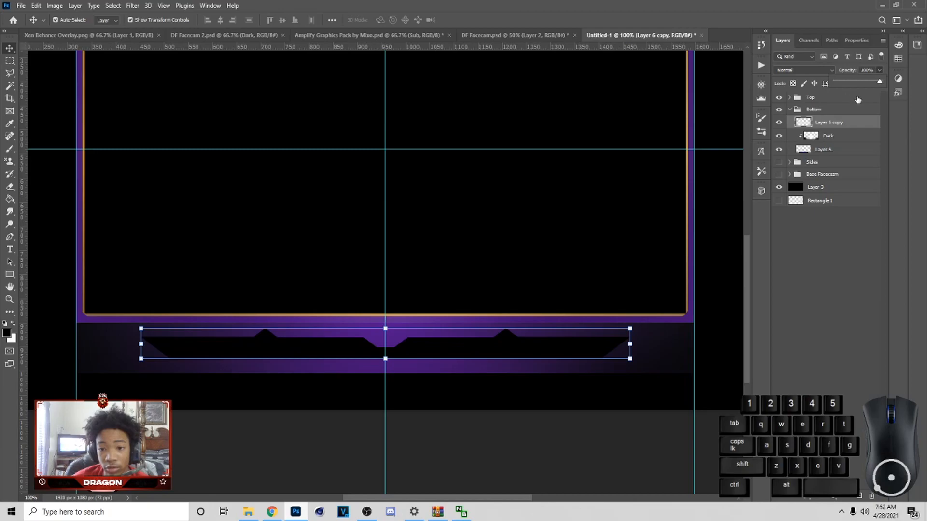
# Lower the merged ornament layer's opacity to about 28% so it blends into the purple bar
pyautogui.moveTo(849, 85); pyautogui.dragTo(845, 84)
# Copy the star and circled-dollar icons from the Amplify Graphics Pack document into the facecam overlay document
pyautogui.click(353, 34)
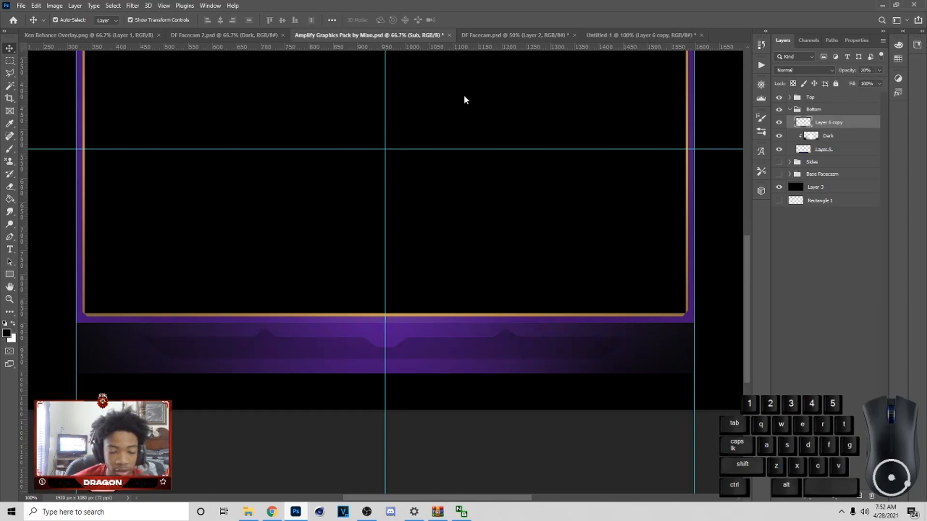
pyautogui.press('ctrl')
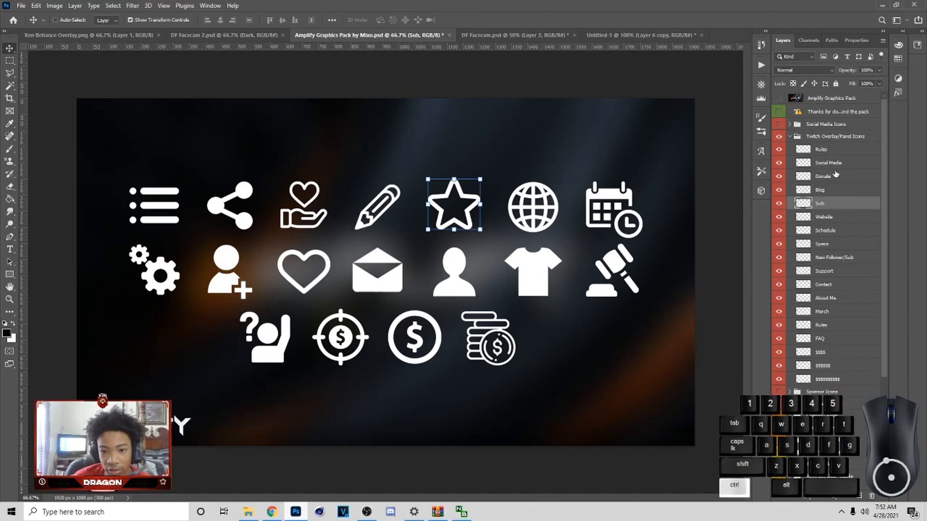
pyautogui.moveTo(555, 41); pyautogui.dragTo(459, 107)
pyautogui.click(377, 38)
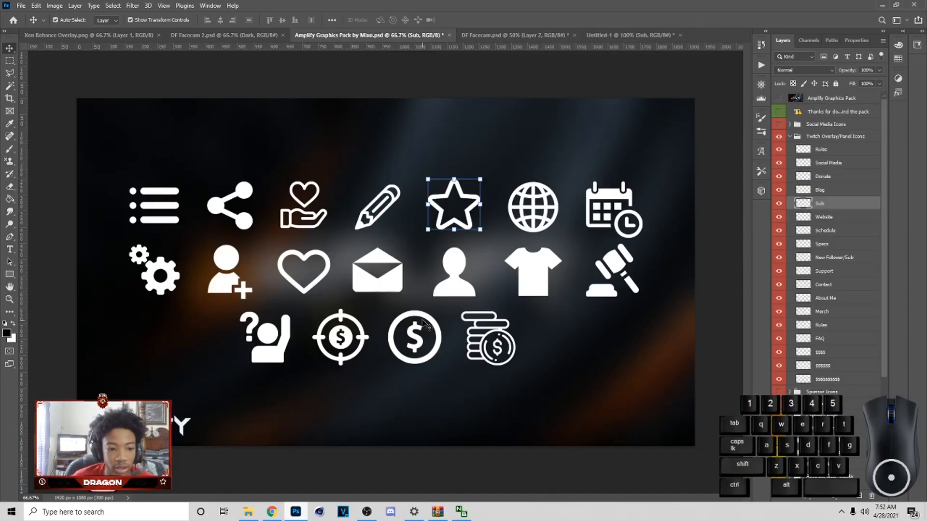
pyautogui.keyDown('ctrl'); pyautogui.click(414, 337); pyautogui.keyUp('ctrl')
pyautogui.moveTo(612, 35); pyautogui.dragTo(590, 68)
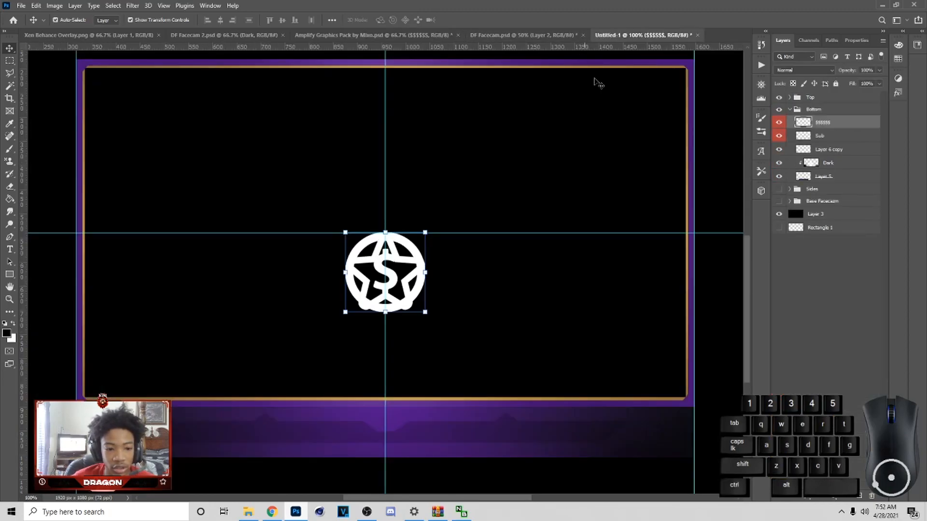
# Scale both copied icons down together to fit the bottom bar and place them near its right end
pyautogui.keyDown('ctrl'); pyautogui.click(837, 136); pyautogui.keyUp('ctrl')
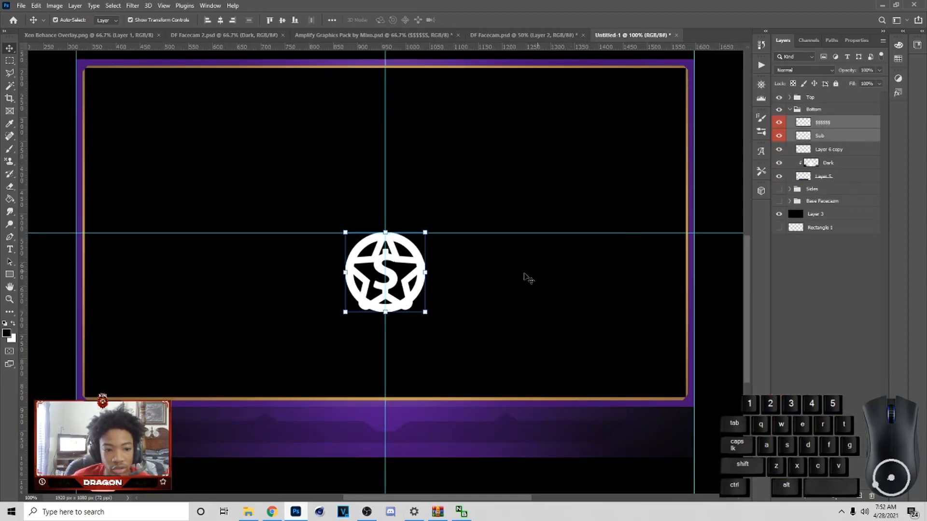
pyautogui.moveTo(424, 272); pyautogui.dragTo(644, 434)
pyautogui.click(478, 20)
# Lock the circled-dollar layer so that the star beneath it can be moved separately
pyautogui.click(835, 141)
pyautogui.keyDown('shift'); pyautogui.click(645, 433); pyautogui.keyUp('shift')
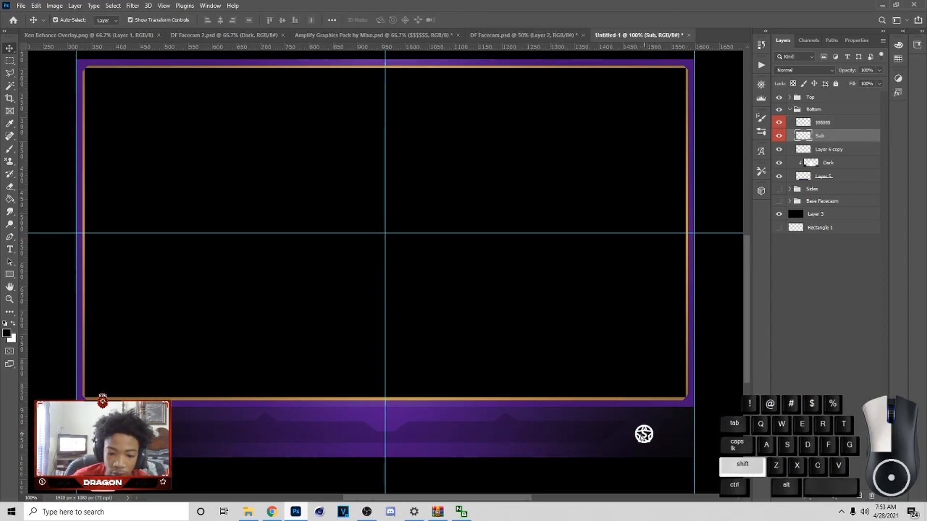
pyautogui.keyDown('shift'); pyautogui.click(523, 432); pyautogui.keyUp('shift')
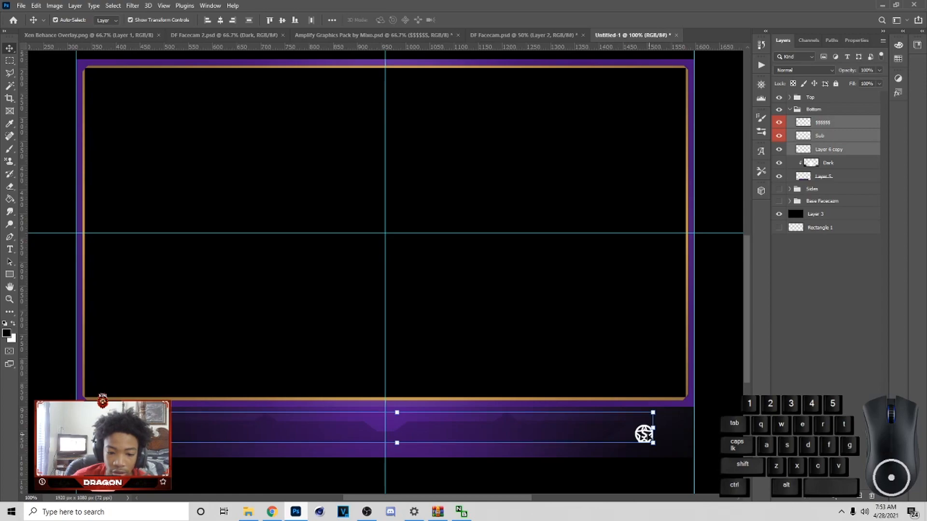
pyautogui.click(831, 122)
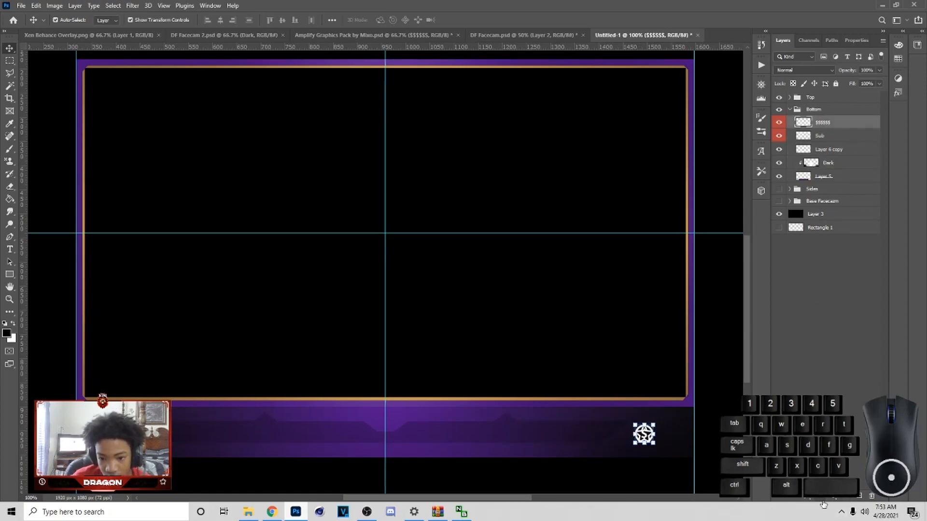
pyautogui.click(838, 84)
pyautogui.click(644, 434)
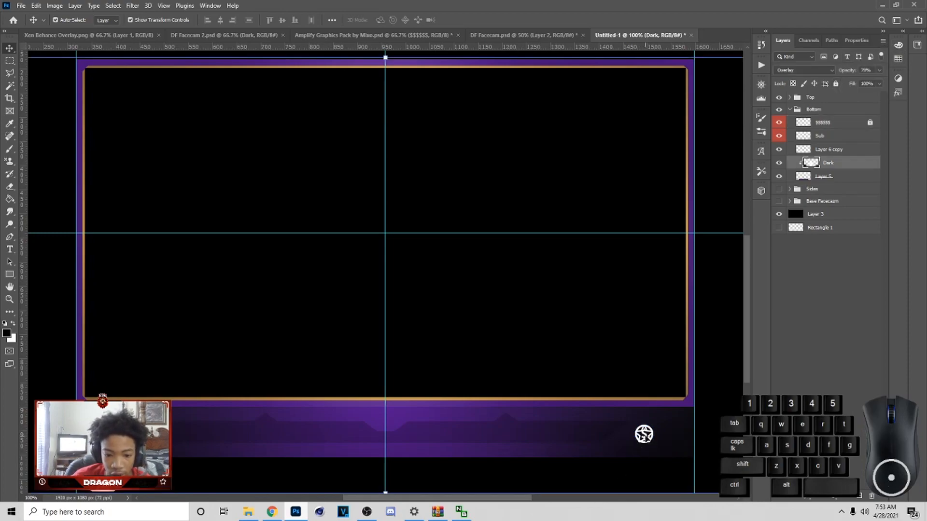
pyautogui.click(830, 122)
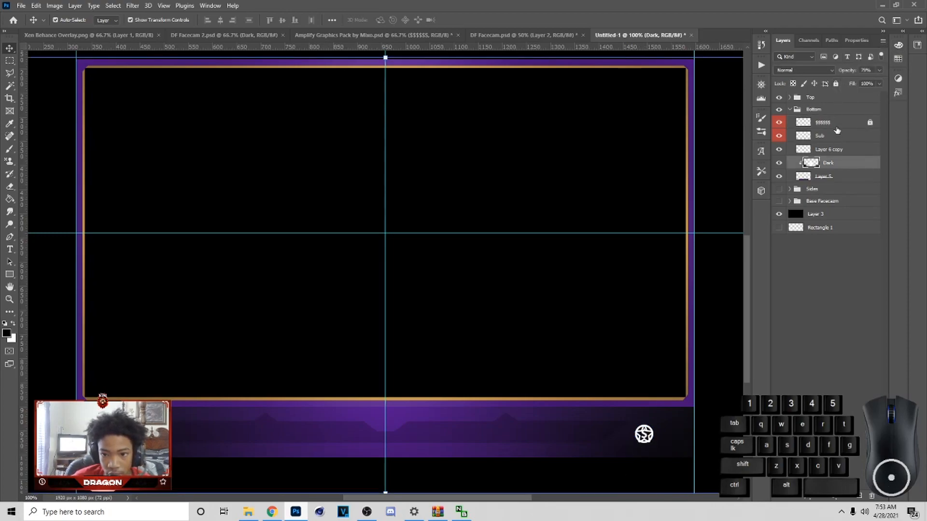
# Hide the dollar icon, move the star icon to the bar's left end, and show the dollar icon again
pyautogui.click(779, 122)
pyautogui.click(644, 434)
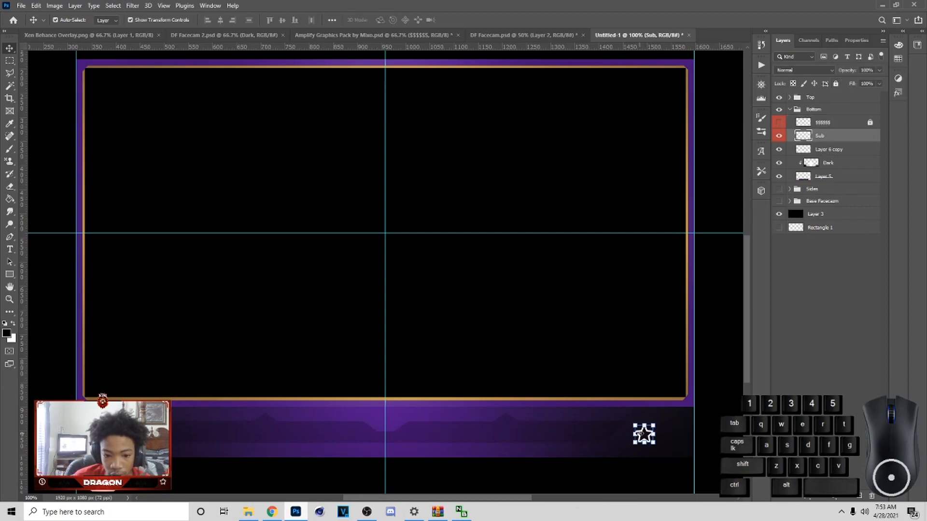
pyautogui.moveTo(644, 435); pyautogui.dragTo(129, 414)
pyautogui.click(779, 123)
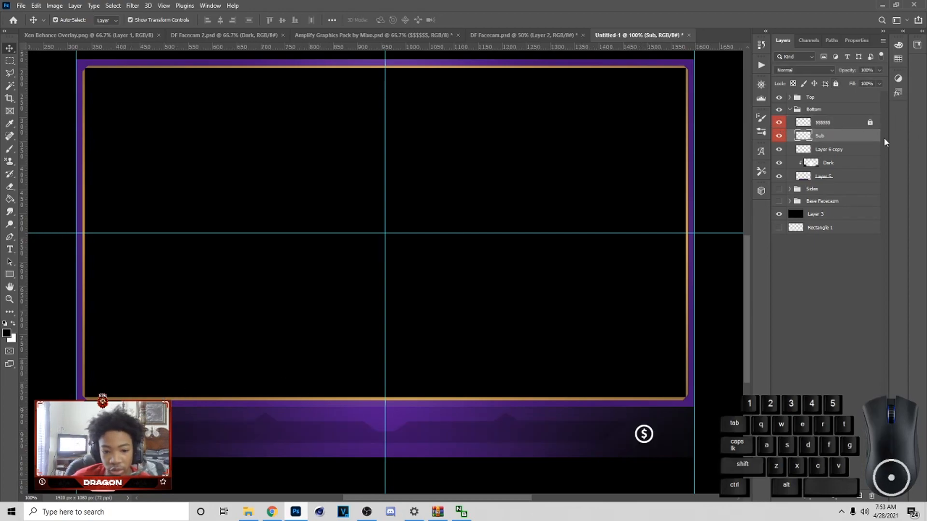
# Group the dollar and star icon layers inside the Bottom group and name the new group "Donos"
pyautogui.click(879, 124)
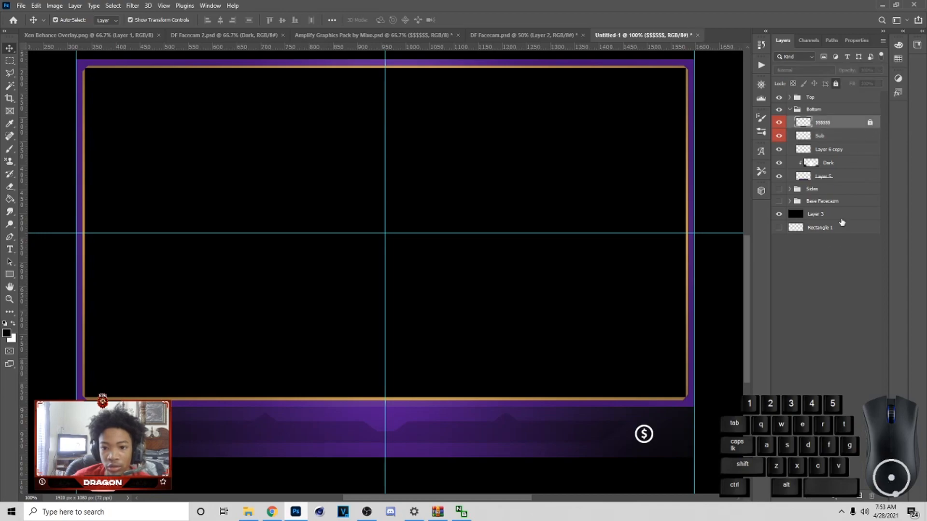
pyautogui.keyDown('shift'); pyautogui.click(857, 136); pyautogui.keyUp('shift')
pyautogui.hotkey('ctrl', 'g')
pyautogui.doubleClick(824, 122)
pyautogui.write('Dona')
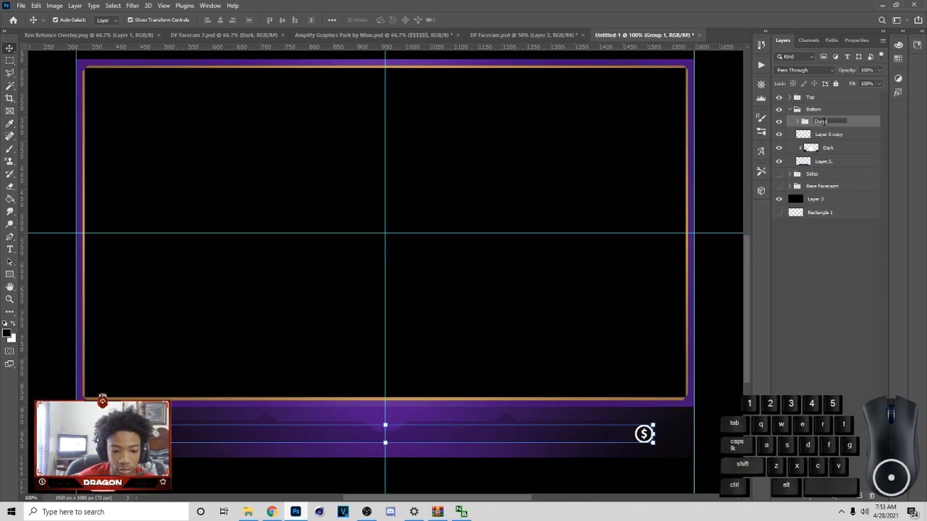
pyautogui.click(787, 283)
# Add a text layer reading "power" near the centre of the frame's interior
pyautogui.scroll(-3, 406, 359)
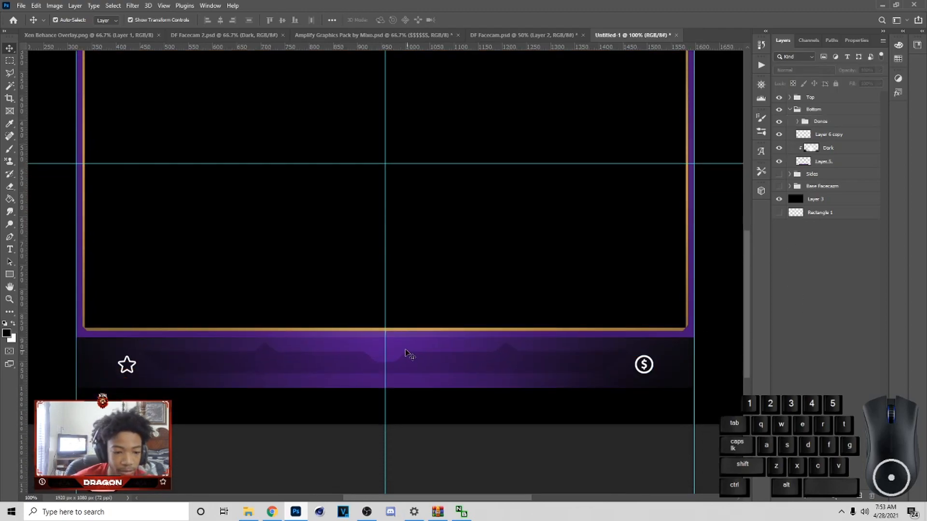
pyautogui.press('t')
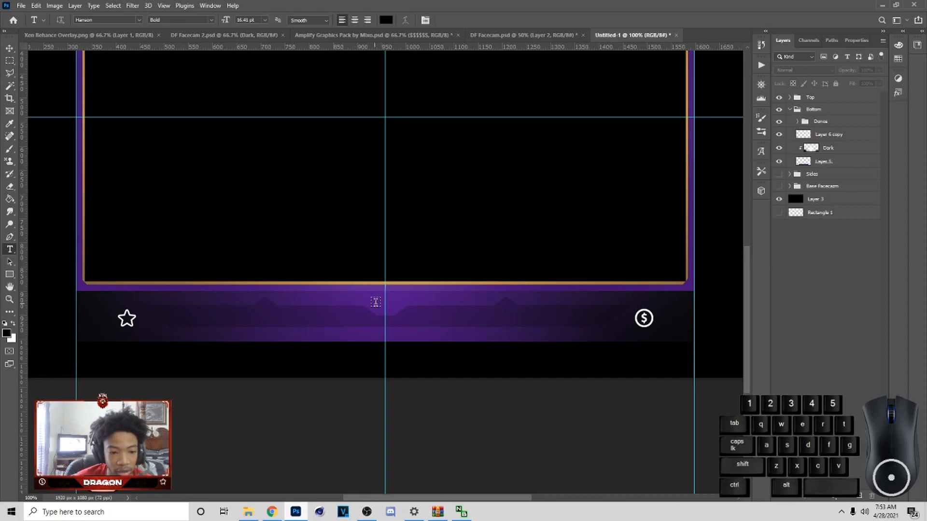
pyautogui.scroll(3, 379, 303)
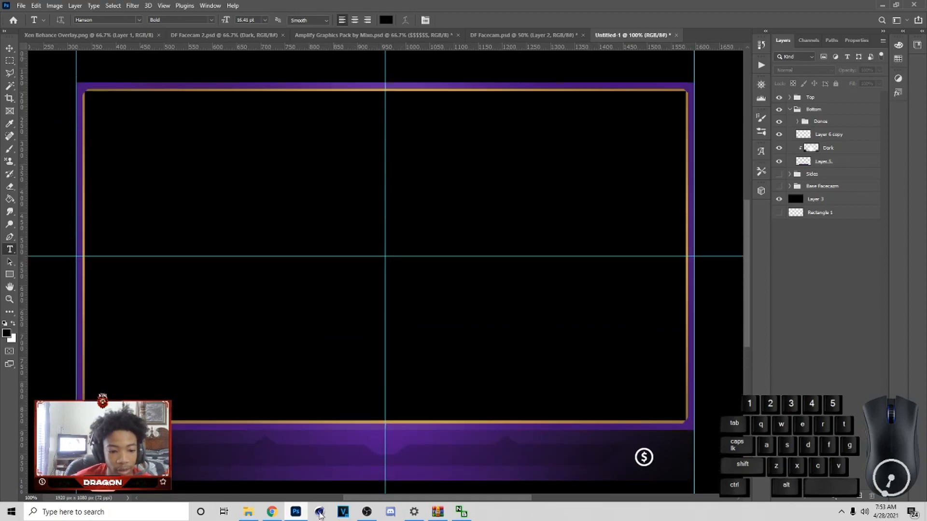
pyautogui.scroll(-1, 382, 453)
pyautogui.click(382, 435)
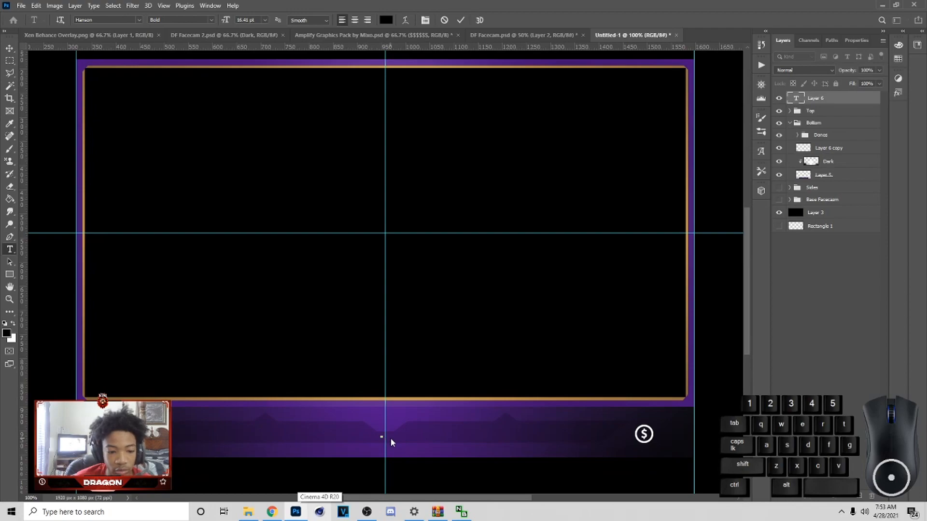
pyautogui.click(340, 263)
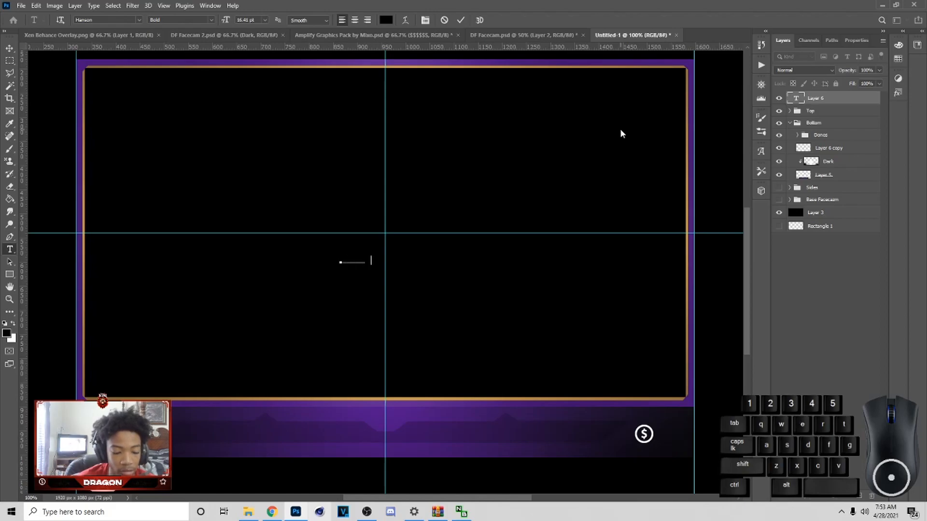
pyautogui.click(9, 47)
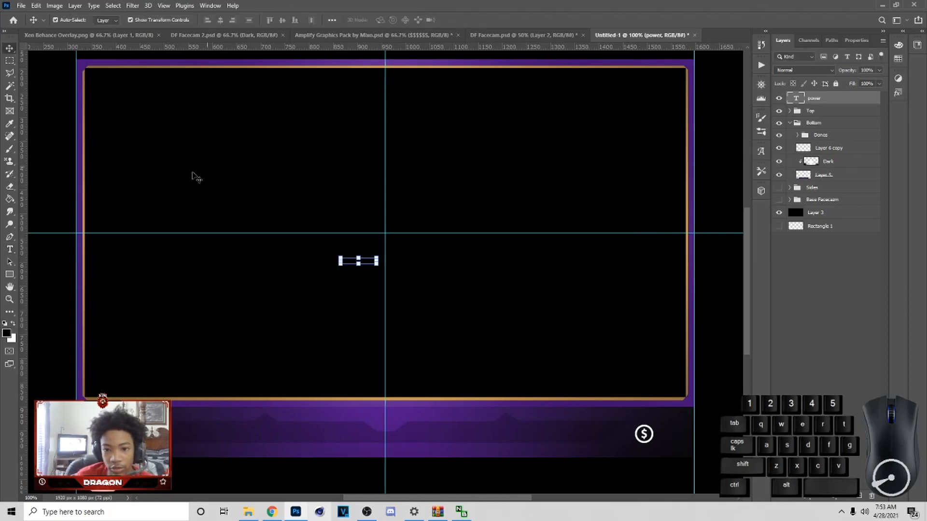
# Hide the black Layer 3 background and retype the text in capitals as "POWER"
pyautogui.click(779, 213)
pyautogui.click(9, 249)
pyautogui.doubleClick(342, 262)
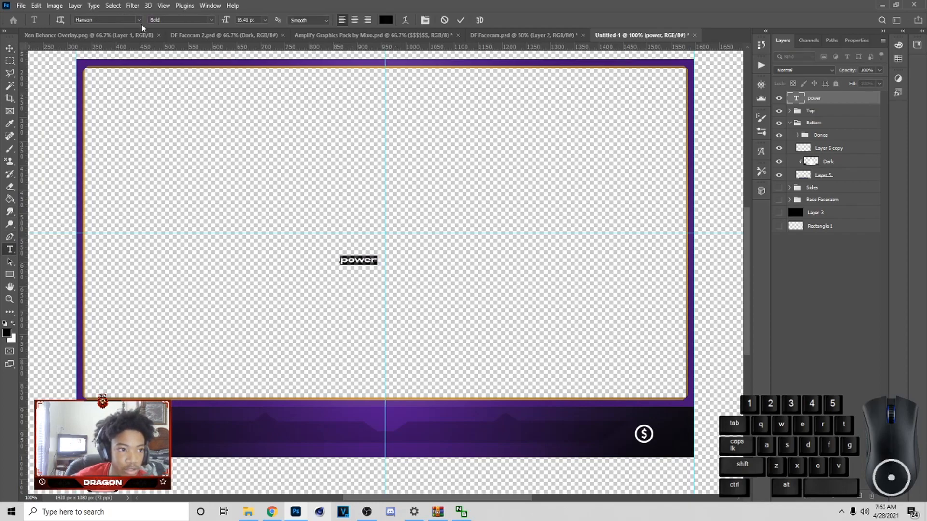
pyautogui.press('BackSpace')
pyautogui.write('POWER')
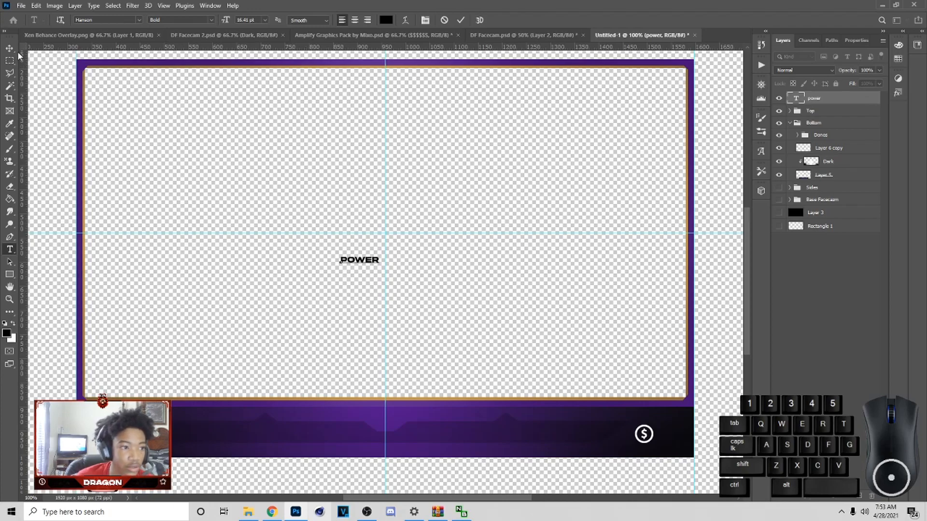
# Scale the POWER text up to about 813% and centre it on the crossing guides
pyautogui.click(10, 48)
pyautogui.moveTo(381, 260); pyautogui.dragTo(658, 252)
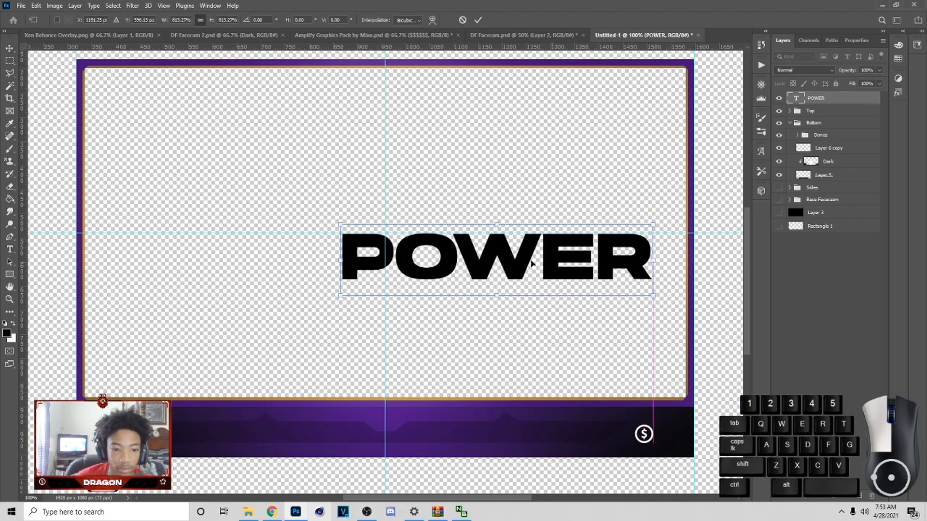
pyautogui.moveTo(585, 254); pyautogui.dragTo(472, 231)
pyautogui.click(478, 20)
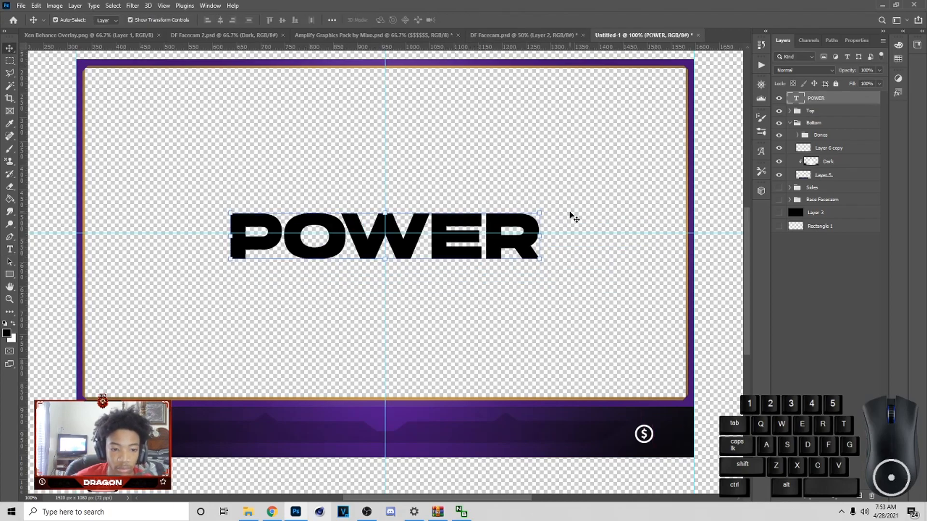
# Duplicate the POWER text layer, place the copy beneath the original and rasterize it
pyautogui.hotkey('ctrl', 'j')
pyautogui.moveTo(821, 98); pyautogui.dragTo(822, 123)
pyautogui.rightClick(815, 114)
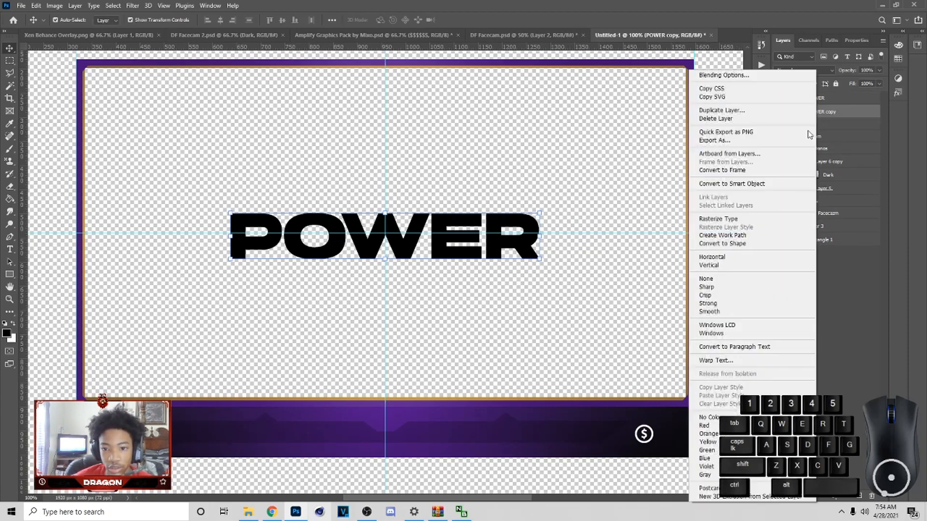
pyautogui.click(730, 220)
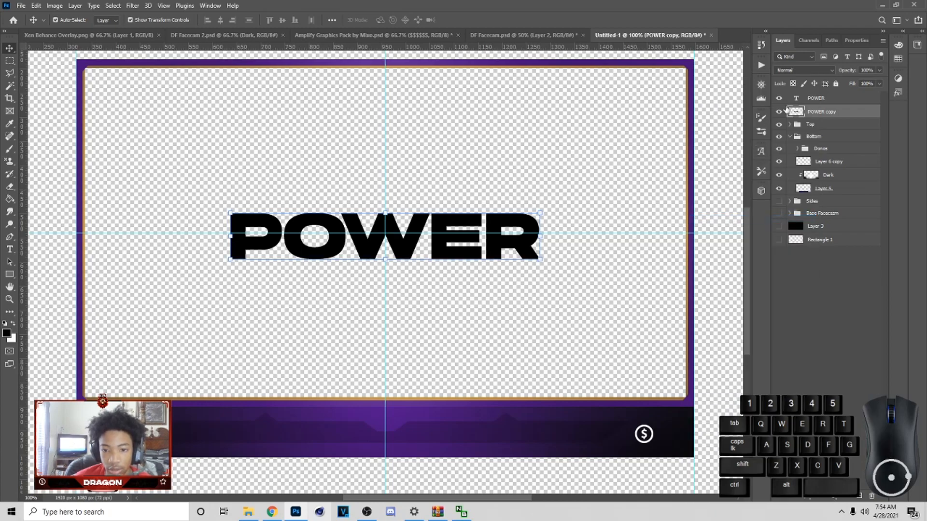
# Load the rasterized POWER copy's pixels as a selection and expand it slightly around the letters
pyautogui.rightClick(797, 113)
pyautogui.click(816, 137)
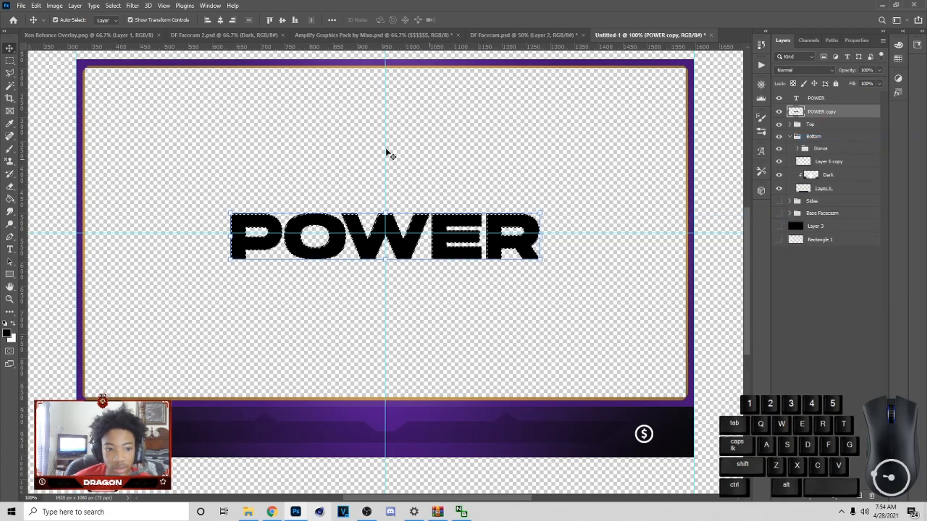
pyautogui.click(113, 5)
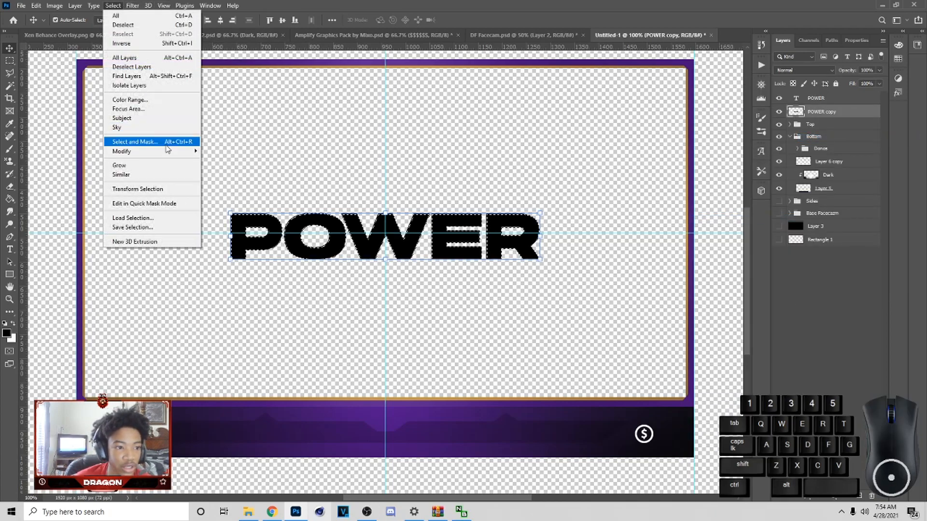
pyautogui.moveTo(169, 152)
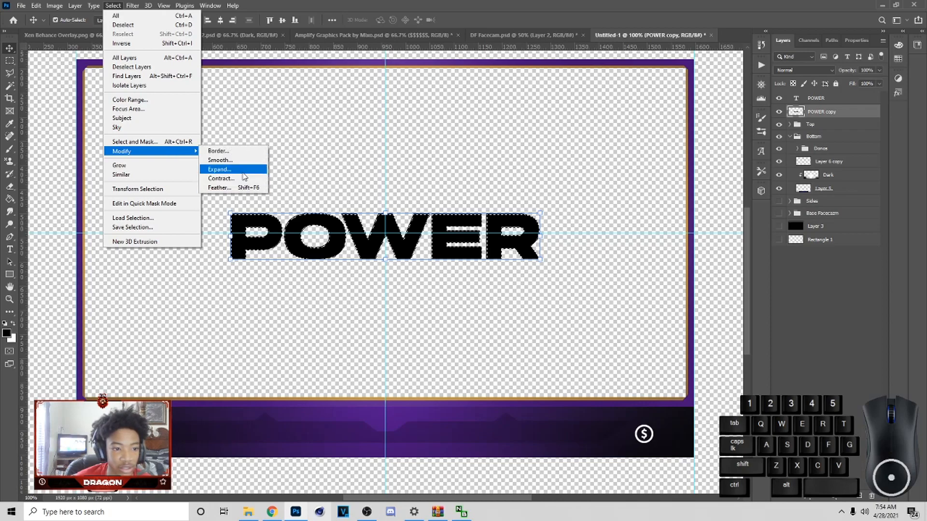
pyautogui.click(232, 169)
pyautogui.click(509, 159)
# Fill the expanded selection on the POWER copy with the purple-to-dark radial gradient and deselect
pyautogui.press('g')
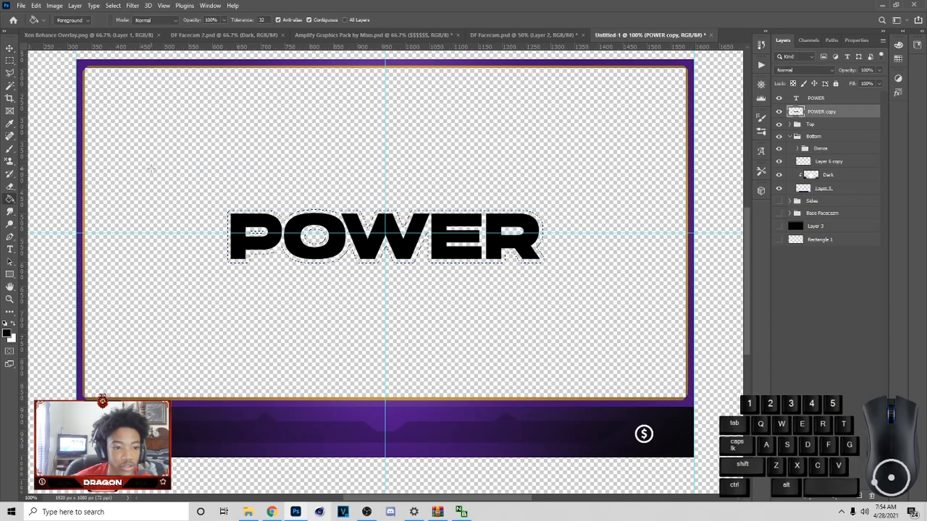
pyautogui.rightClick(10, 199)
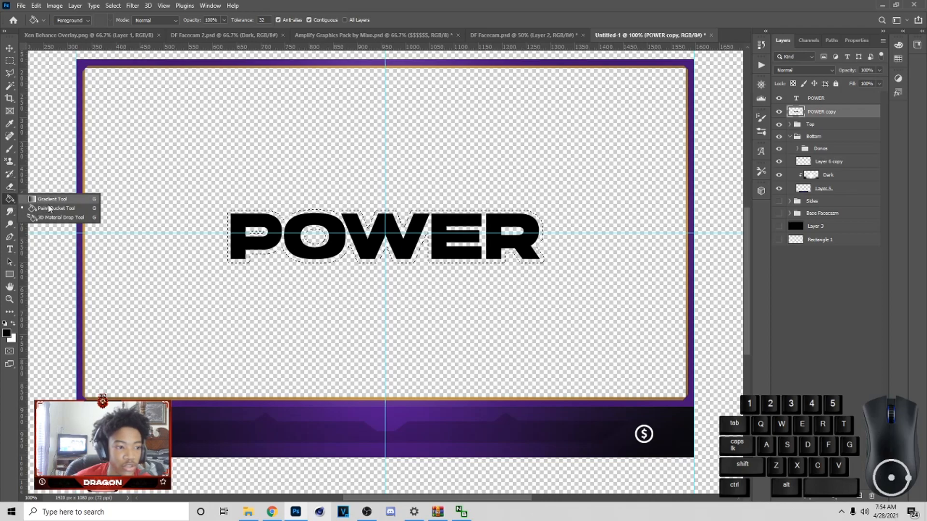
pyautogui.click(52, 200)
pyautogui.moveTo(317, 242); pyautogui.dragTo(146, 248)
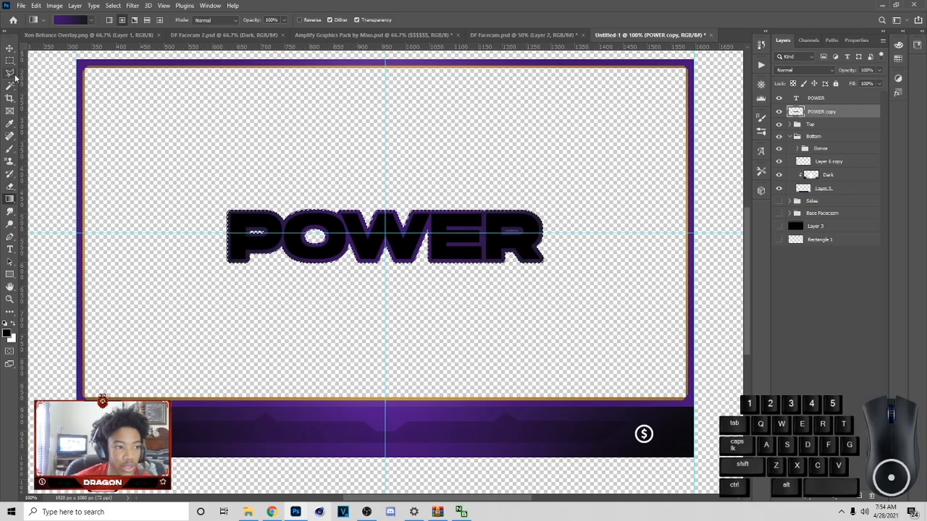
pyautogui.click(9, 47)
pyautogui.hotkey('ctrl', 'd')
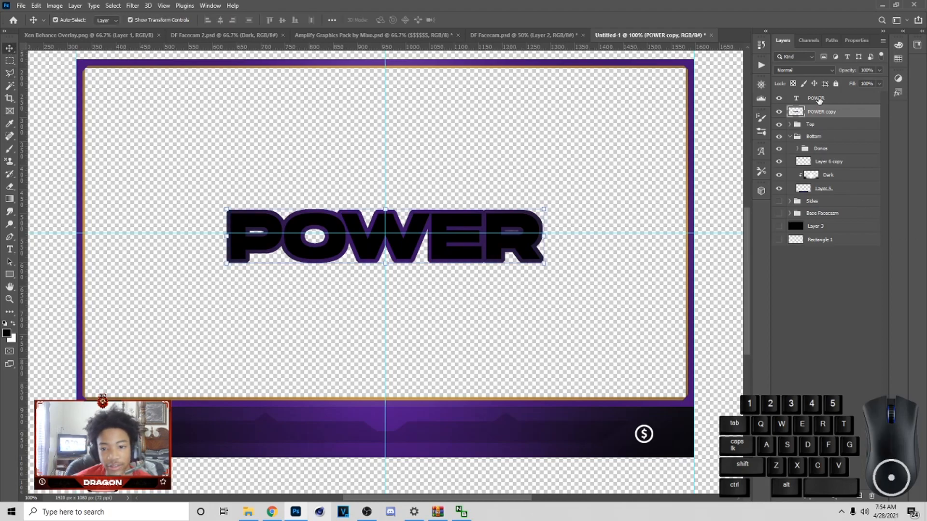
# Give the POWER text a gold colour overlay (#c2984c) sampled from the frame's trim, and merge it with the POWER copy
pyautogui.rightClick(819, 100)
pyautogui.click(710, 74)
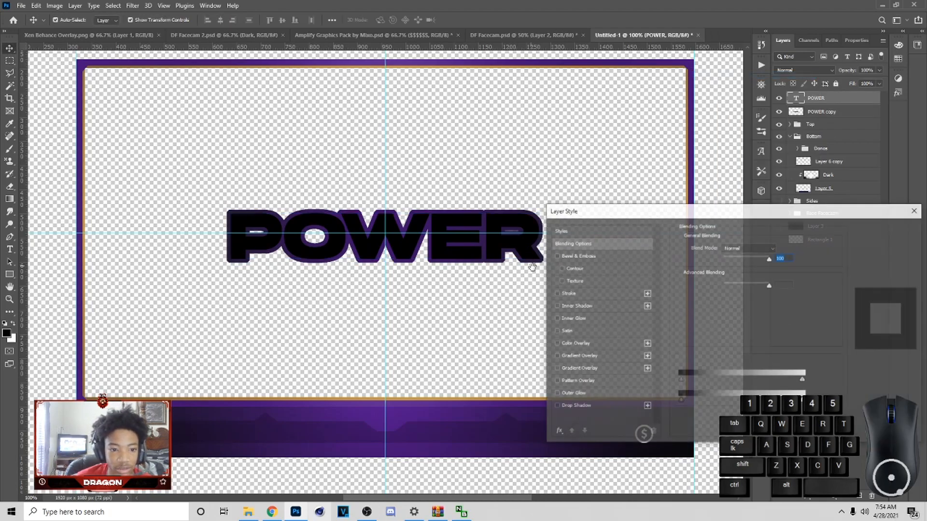
pyautogui.click(584, 344)
pyautogui.click(779, 249)
pyautogui.click(430, 68)
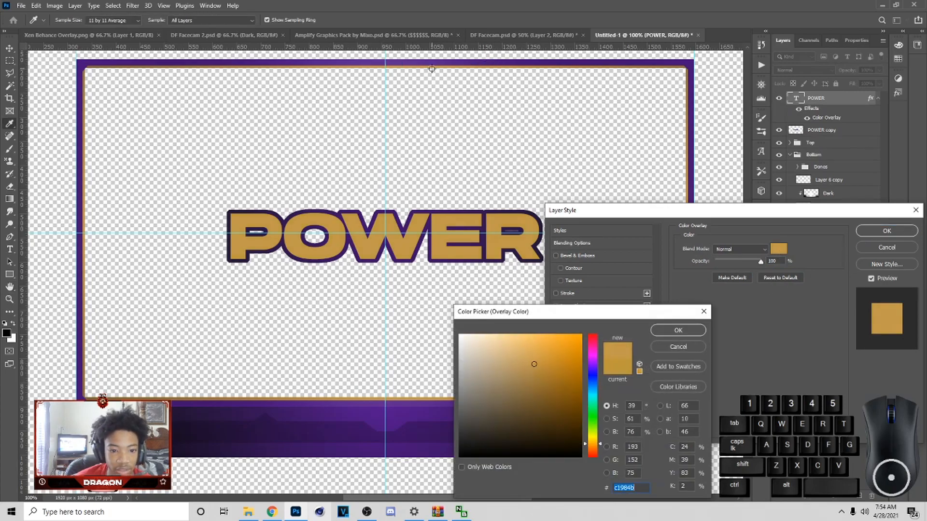
pyautogui.click(435, 69)
pyautogui.click(422, 68)
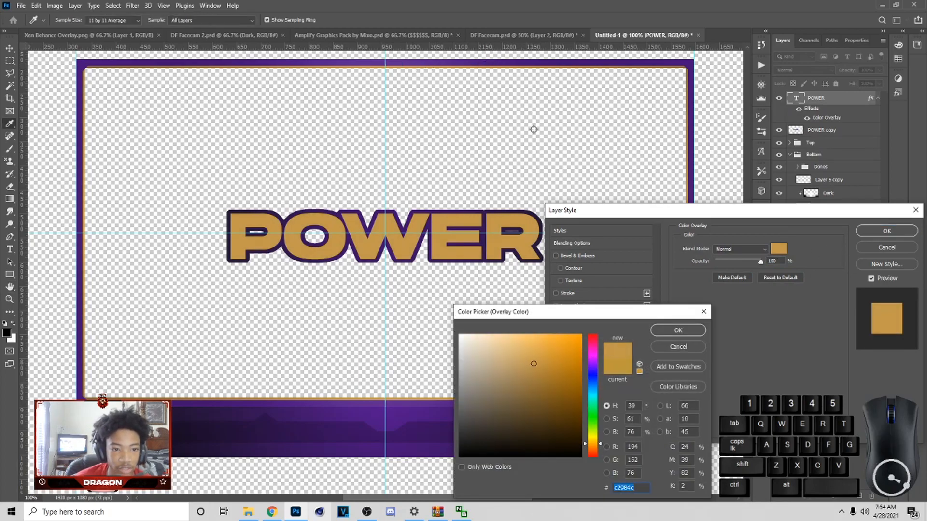
pyautogui.click(679, 331)
pyautogui.click(886, 231)
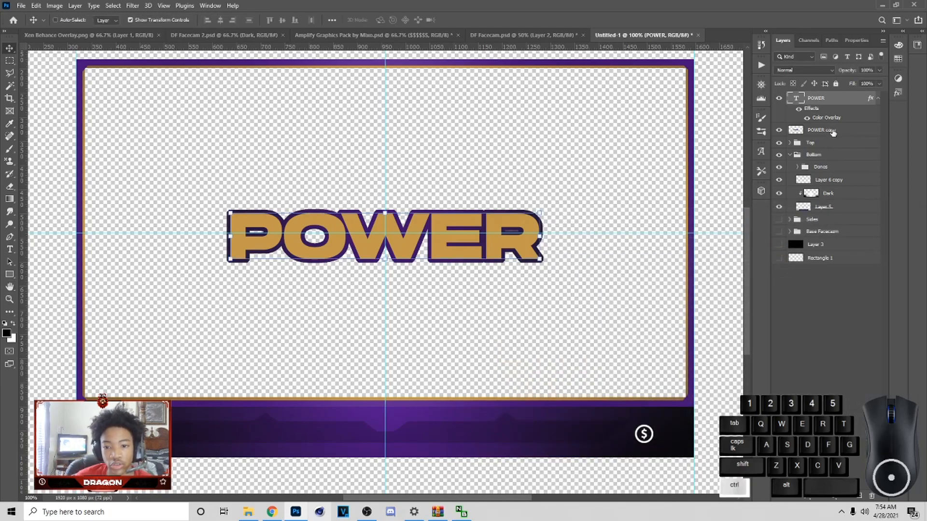
pyautogui.click(831, 132)
pyautogui.hotkey('ctrl', 'e')
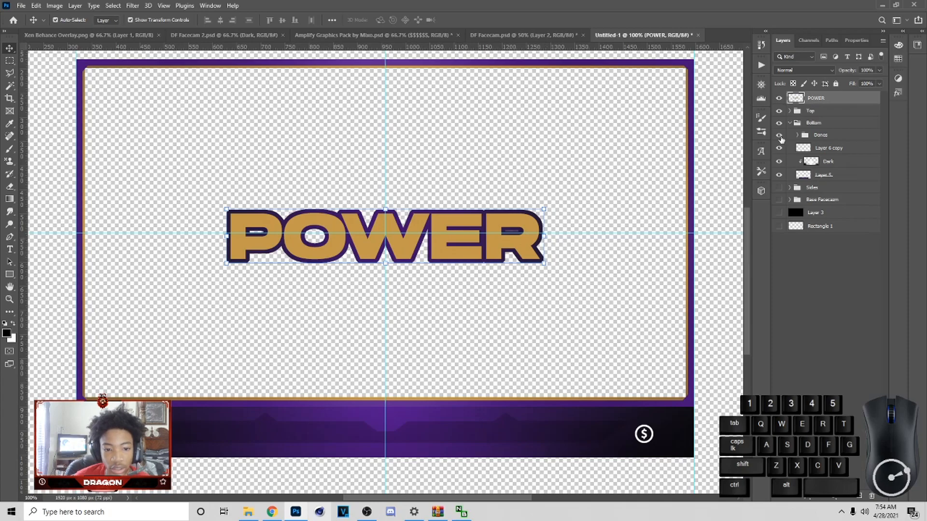
# Add a black drop shadow with a slightly shortened distance to the merged POWER layer and rasterize its layer style
pyautogui.rightClick(831, 98)
pyautogui.click(682, 274)
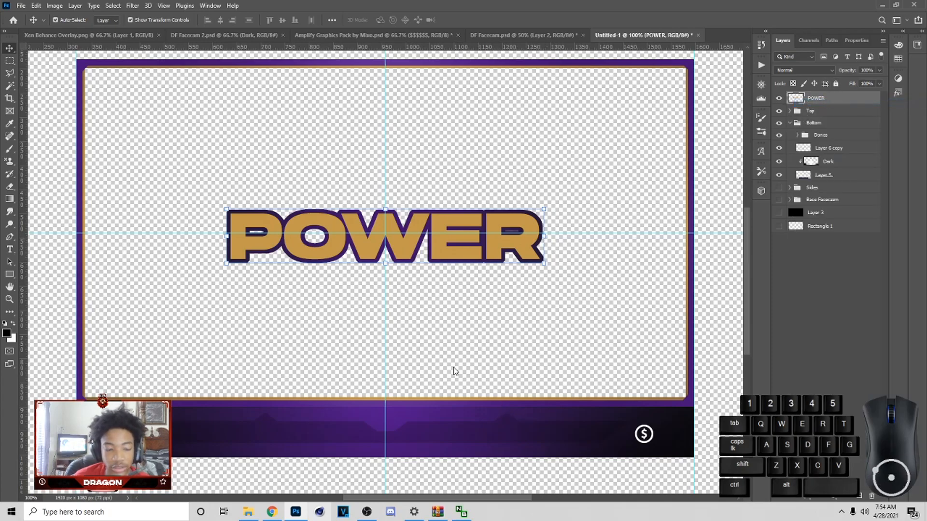
pyautogui.click(556, 407)
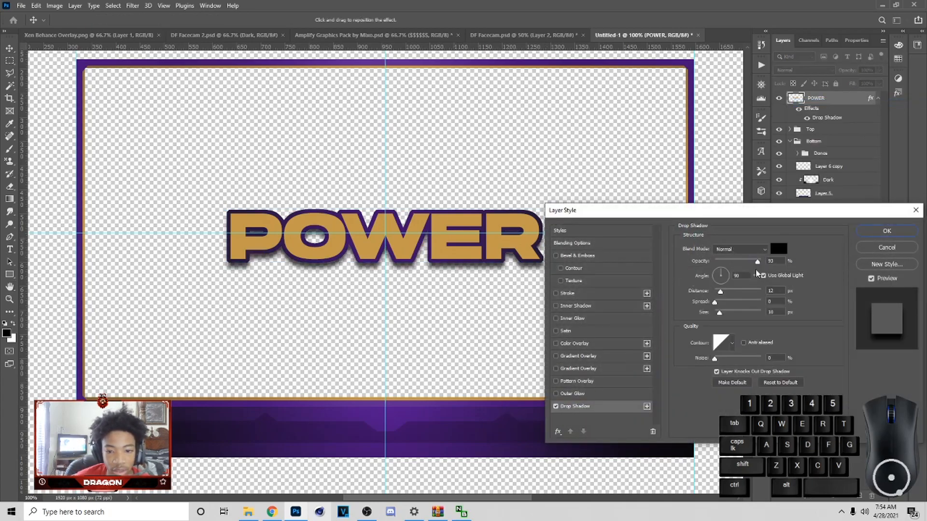
pyautogui.moveTo(722, 291); pyautogui.dragTo(720, 295)
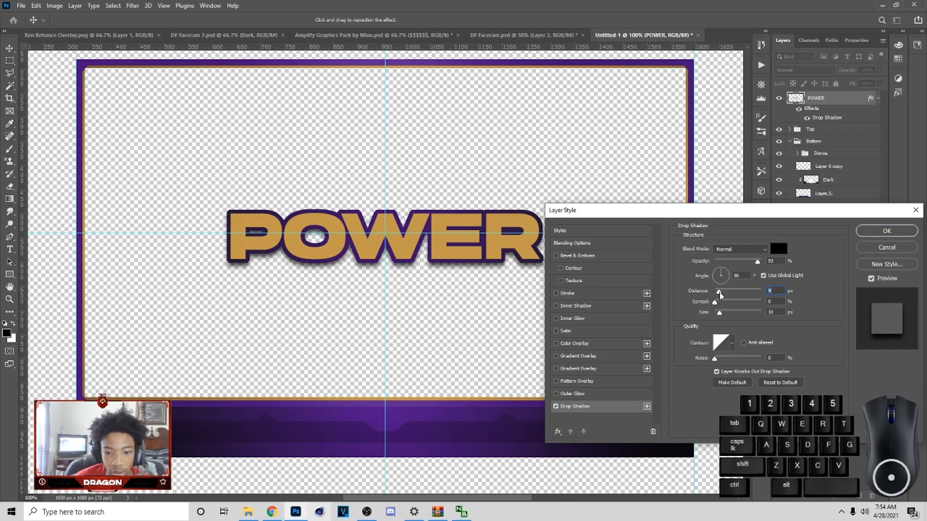
pyautogui.click(884, 229)
pyautogui.rightClick(795, 97)
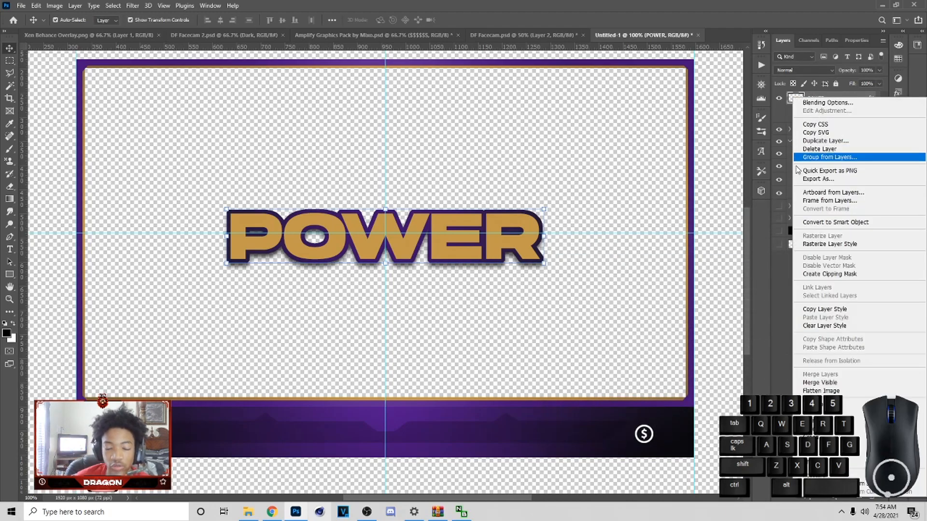
pyautogui.click(825, 244)
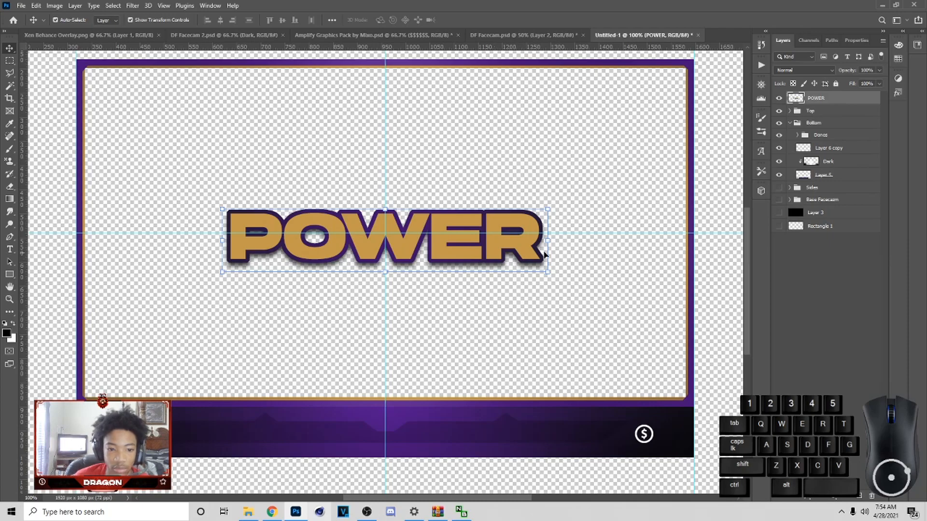
# Scale the POWER lettering to about 17.5% and place it on the vertical guide near the bottom bar's upper edge
pyautogui.click(504, 252)
pyautogui.moveTo(503, 251); pyautogui.dragTo(404, 418)
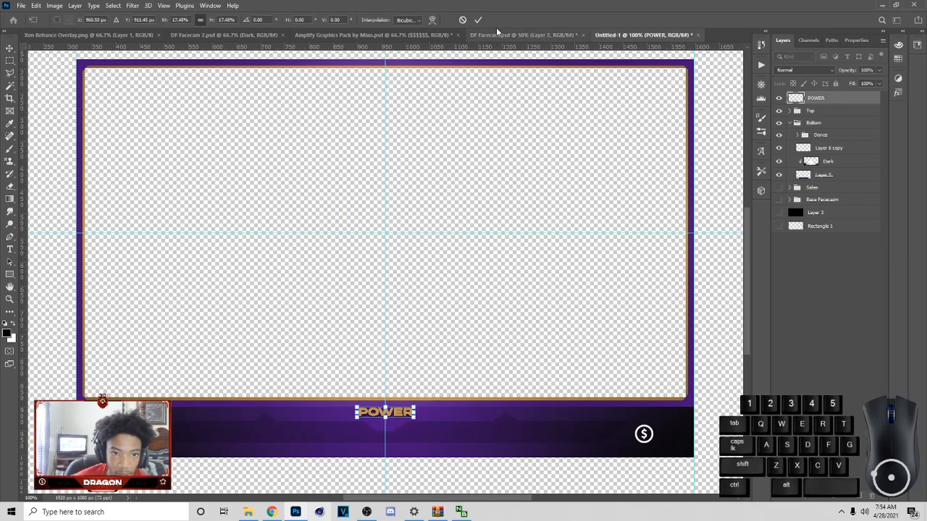
pyautogui.click(478, 20)
pyautogui.press('Down')
pyautogui.press('Down')
pyautogui.press('Down')
pyautogui.press('Down')
pyautogui.press('Down')
pyautogui.press('Down')
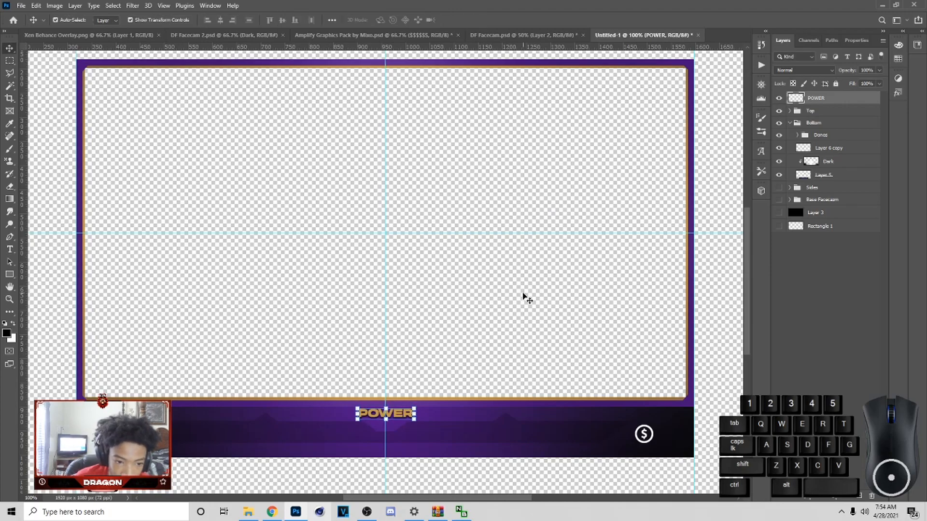
pyautogui.click(522, 297)
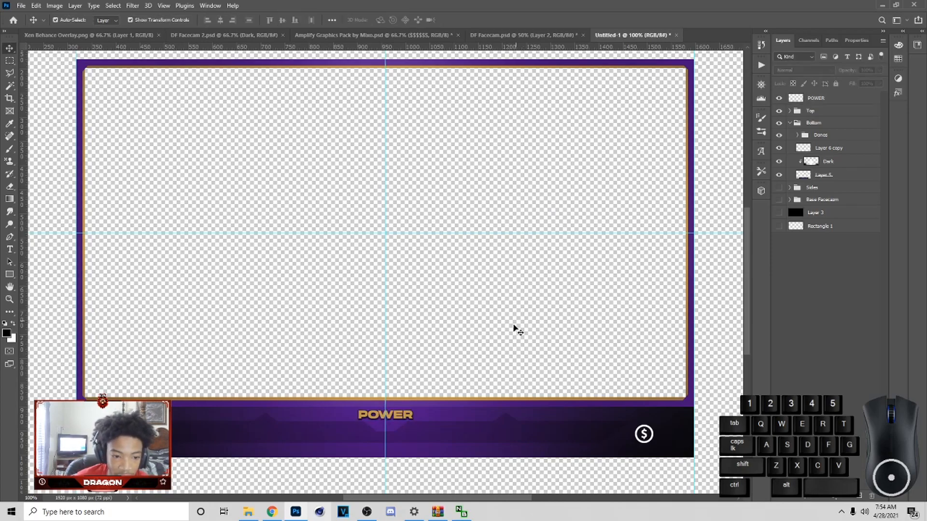
# In DF Facecam.psd, lasso the large DEDICATED logo, copy it to its own layer and hide the logo row on Layer 2
pyautogui.hotkey('ctrl', '-')
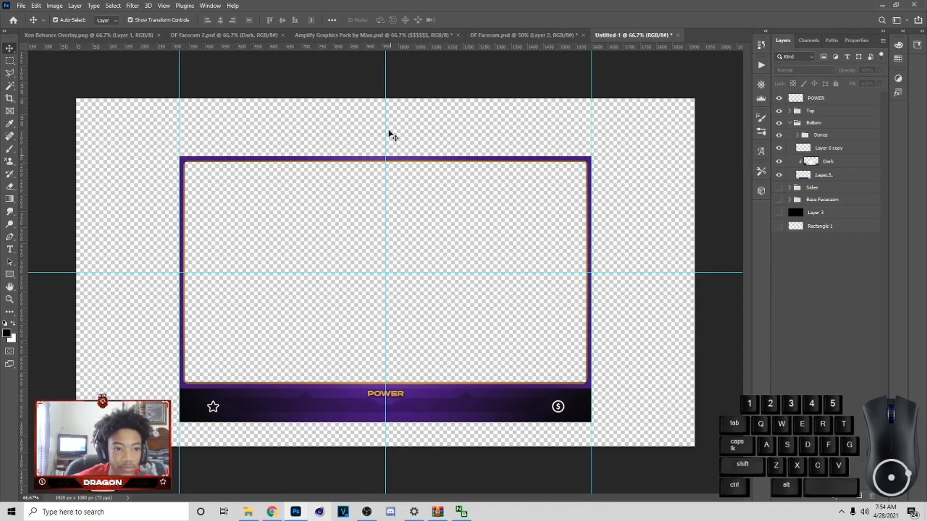
pyautogui.click(414, 35)
pyautogui.click(524, 36)
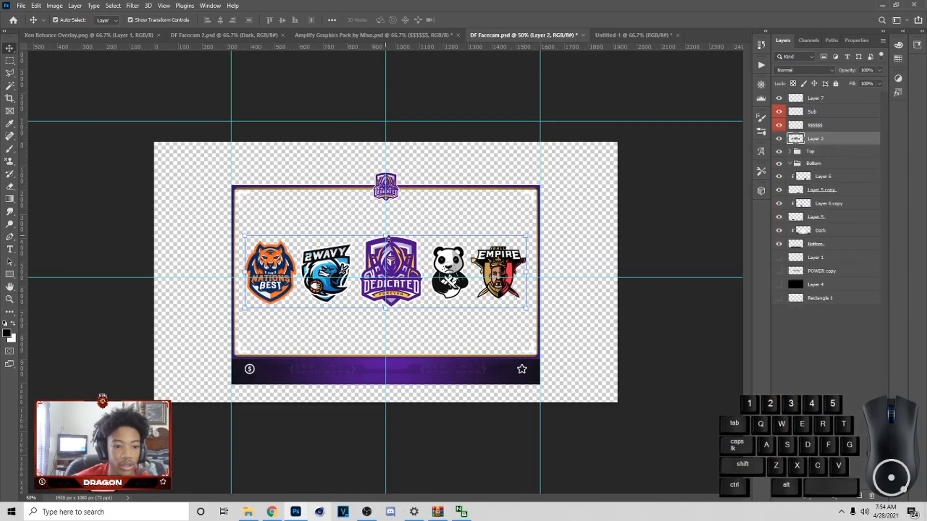
pyautogui.click(15, 62)
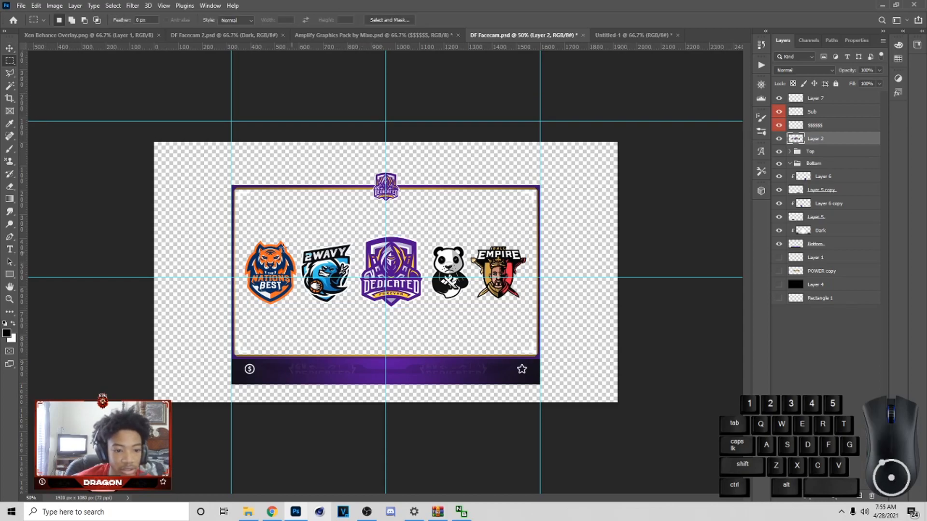
pyautogui.click(9, 73)
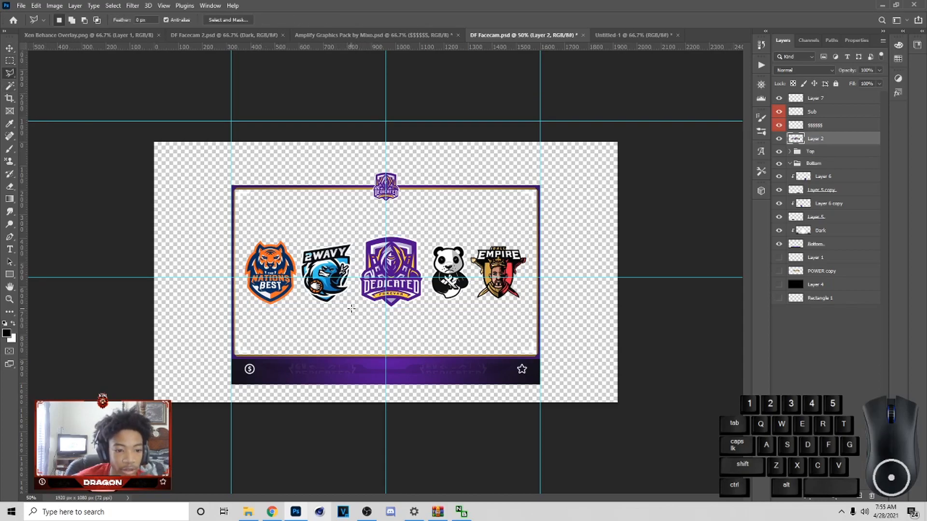
pyautogui.click(367, 199)
pyautogui.click(430, 211)
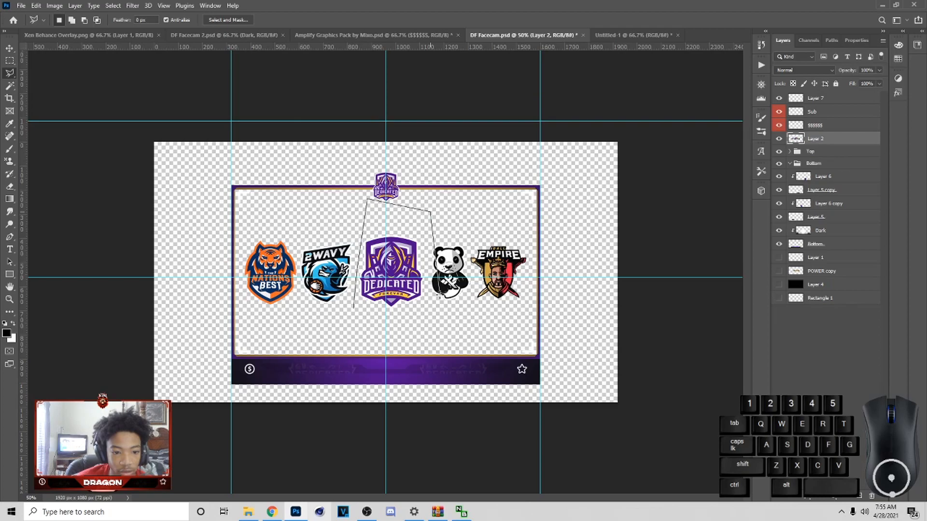
pyautogui.doubleClick(351, 319)
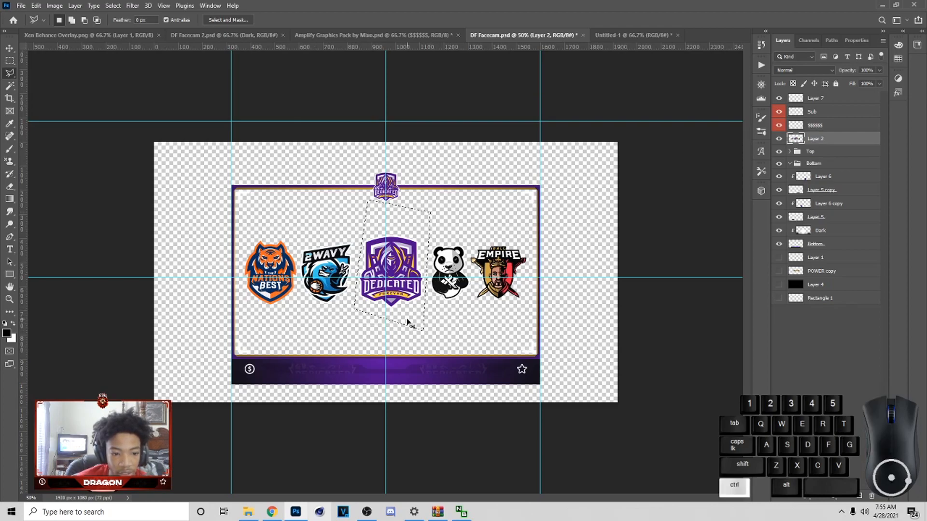
pyautogui.hotkey('ctrl', 'j')
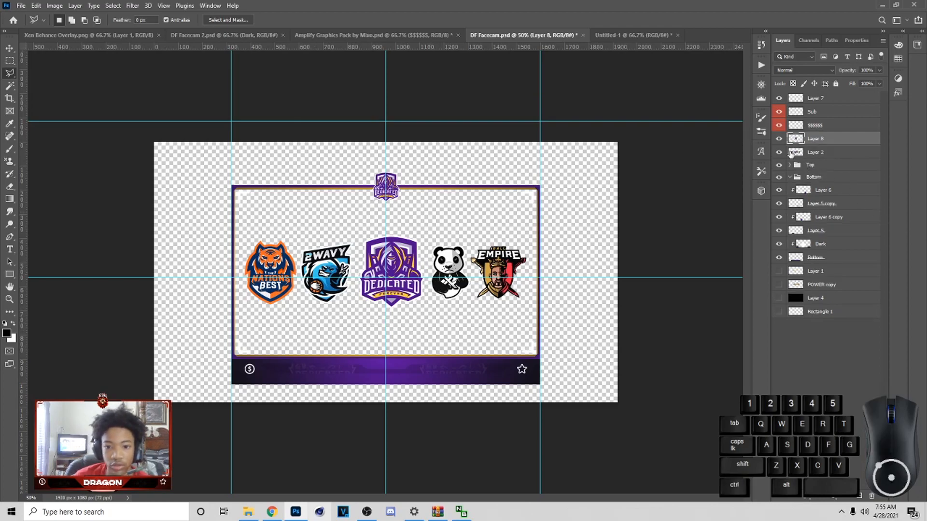
pyautogui.press('ctrl')
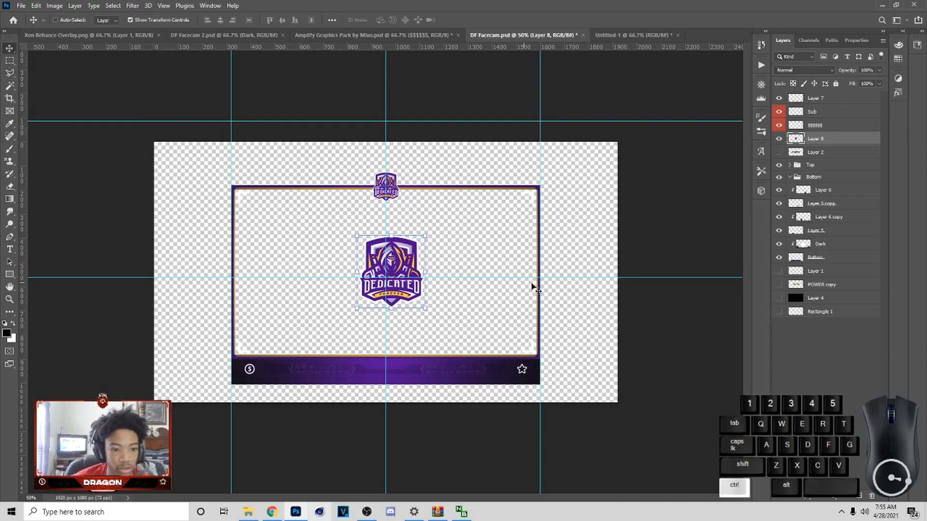
# Bring the DEDICATED logo into Untitled-1 centred over the frame's upper edge, and clip a duplicate of it to Layer 5 in the Bottom group
pyautogui.moveTo(531, 102); pyautogui.dragTo(488, 269)
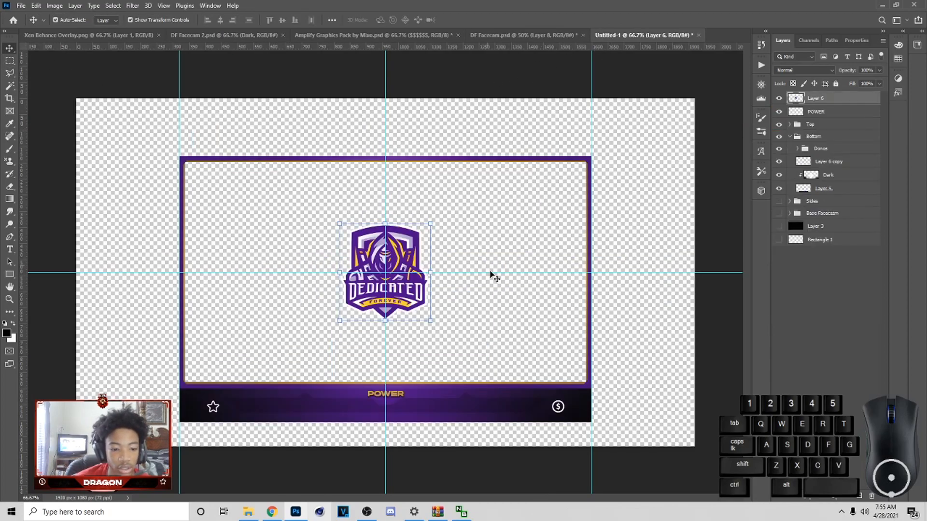
pyautogui.moveTo(413, 290); pyautogui.dragTo(415, 194)
pyautogui.press('ctrl')
pyautogui.hotkey('ctrl', 'j')
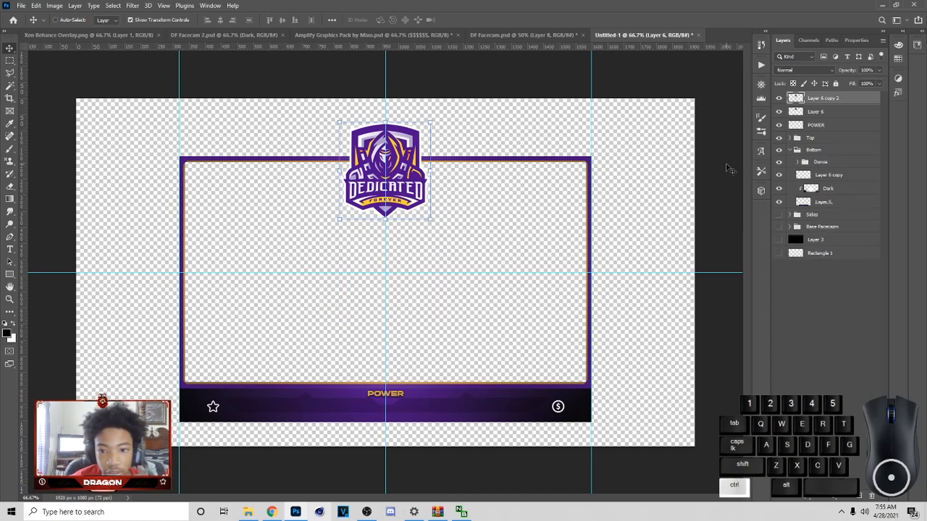
pyautogui.moveTo(816, 99); pyautogui.dragTo(822, 193)
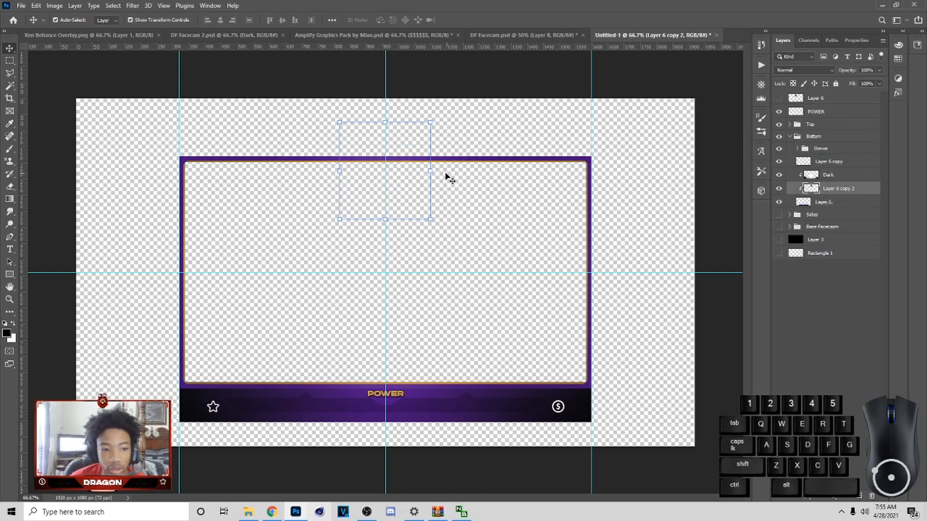
# Move the clipped logo copy onto the right half of the bottom bar and lower its opacity to a faint watermark
pyautogui.moveTo(433, 173); pyautogui.dragTo(512, 396)
pyautogui.click(479, 20)
pyautogui.click(879, 70)
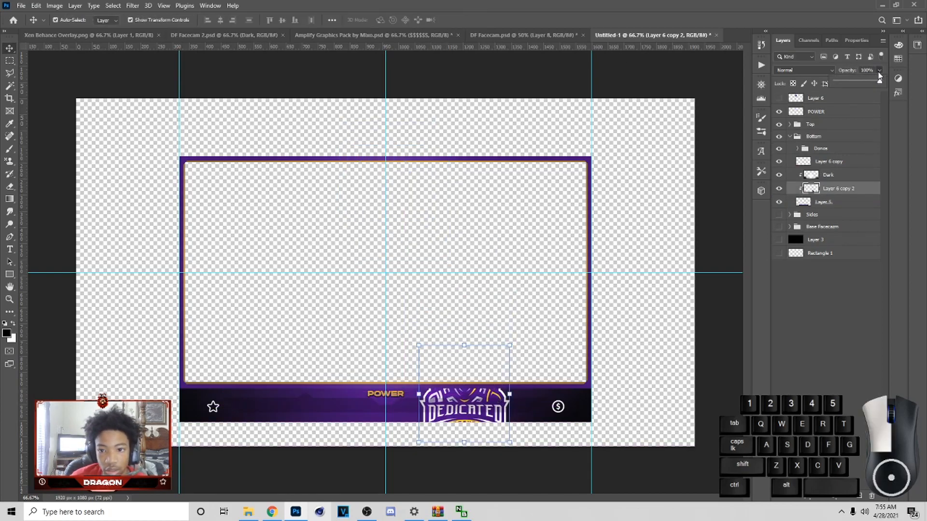
pyautogui.moveTo(863, 81)
pyautogui.mouseDown()
pyautogui.moveTo(837, 84)
pyautogui.moveTo(845, 83)
pyautogui.mouseUp()
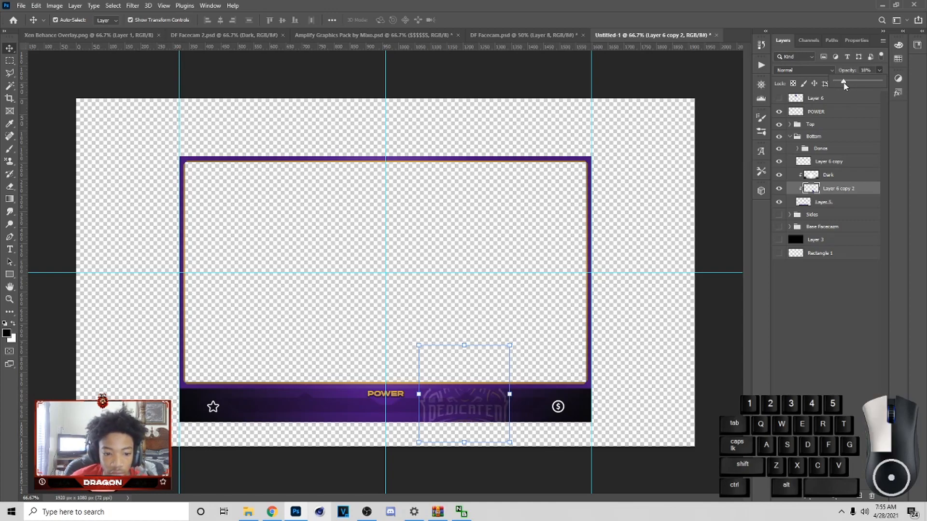
# Move the logo copy above Layer 6 copy, clip it to that layer and set its opacity to 16%
pyautogui.moveTo(830, 187); pyautogui.dragTo(832, 163)
pyautogui.rightClick(833, 164)
pyautogui.click(733, 279)
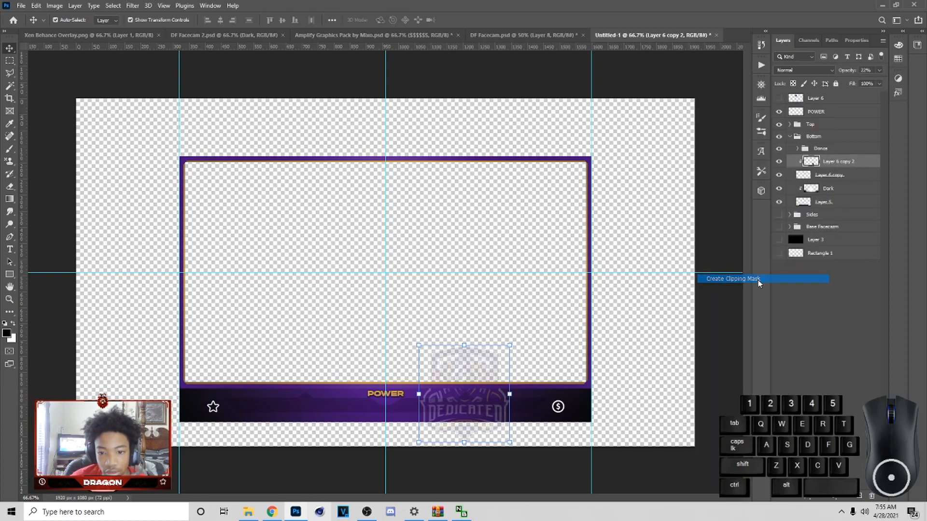
pyautogui.click(879, 71)
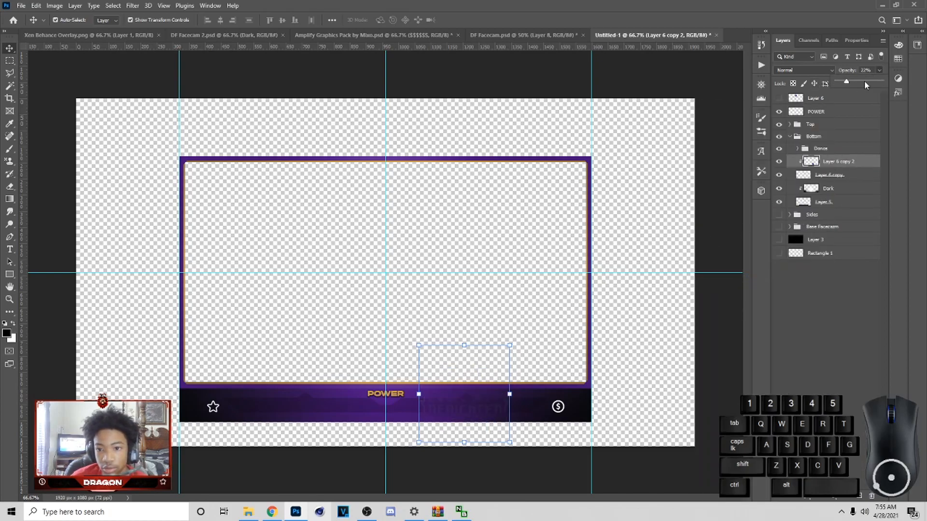
pyautogui.moveTo(845, 83); pyautogui.dragTo(841, 83)
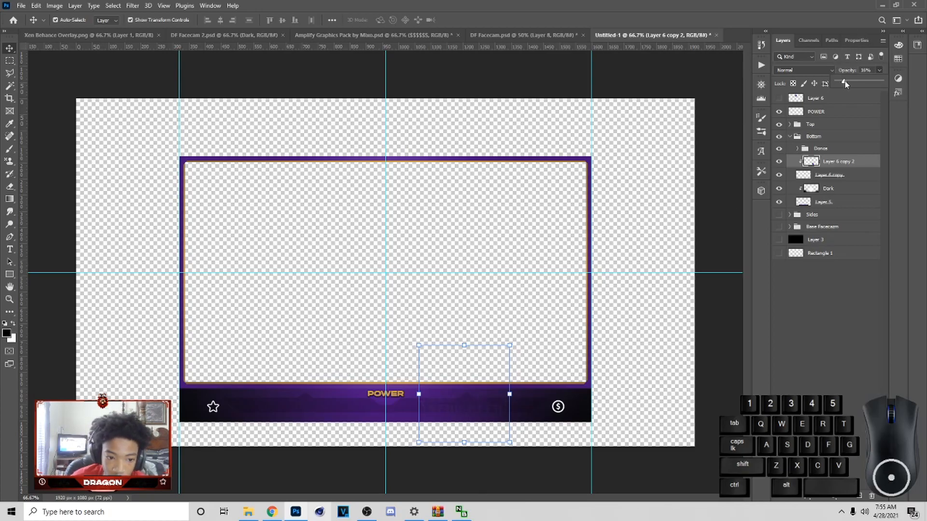
# Duplicate the clipped logo watermark and place the copy on the left half of the bottom bar
pyautogui.click(832, 167)
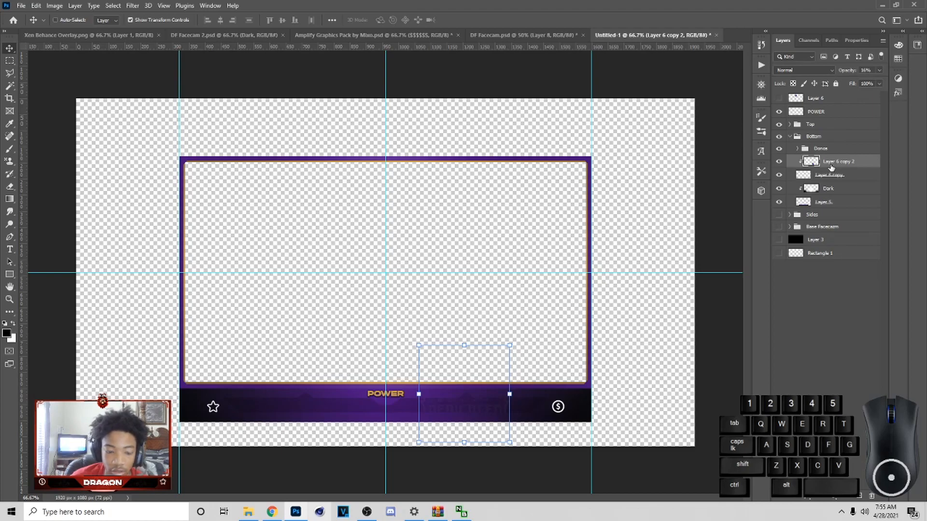
pyautogui.hotkey('ctrl', 'j')
pyautogui.moveTo(833, 167); pyautogui.dragTo(833, 179)
pyautogui.moveTo(511, 400); pyautogui.dragTo(319, 409)
pyautogui.click(477, 21)
pyautogui.click(601, 360)
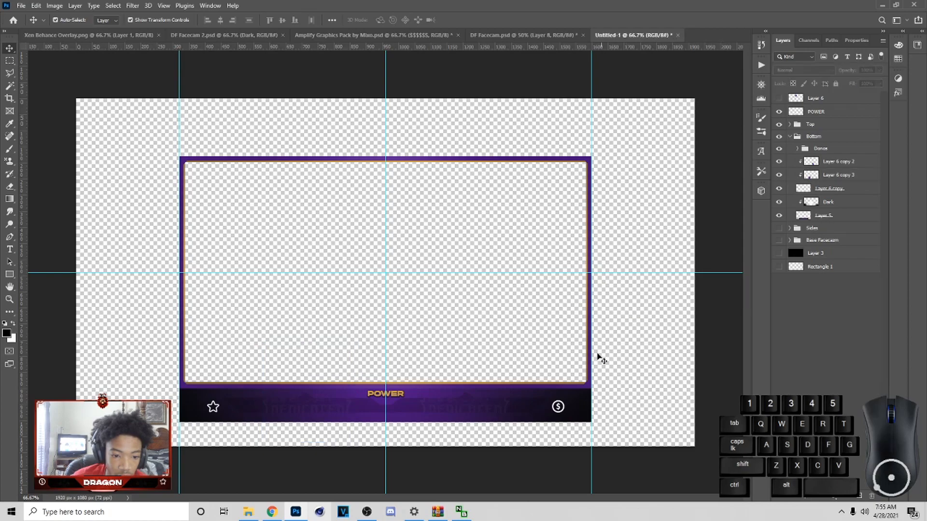
# Show the black background on Layer 3 behind the overlay
pyautogui.hotkey('ctrl', '-')
pyautogui.hotkey('ctrl', '+')
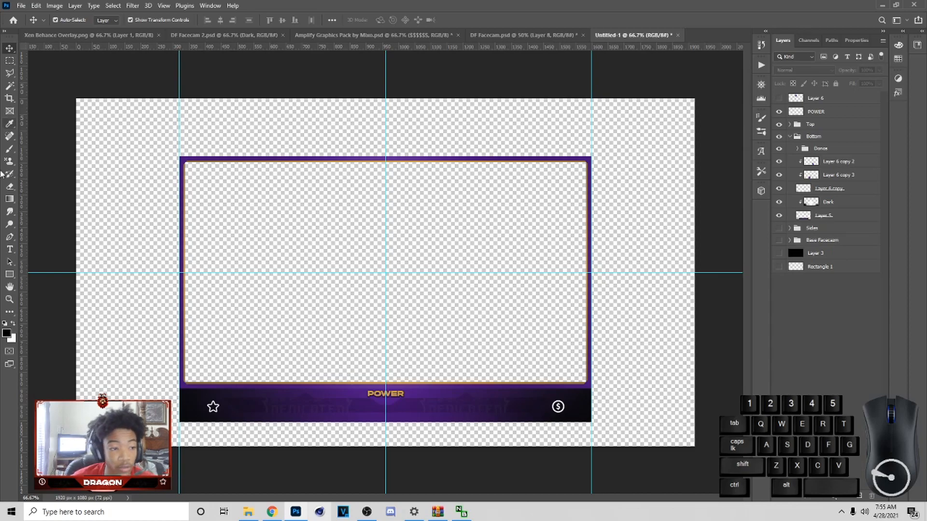
pyautogui.click(780, 254)
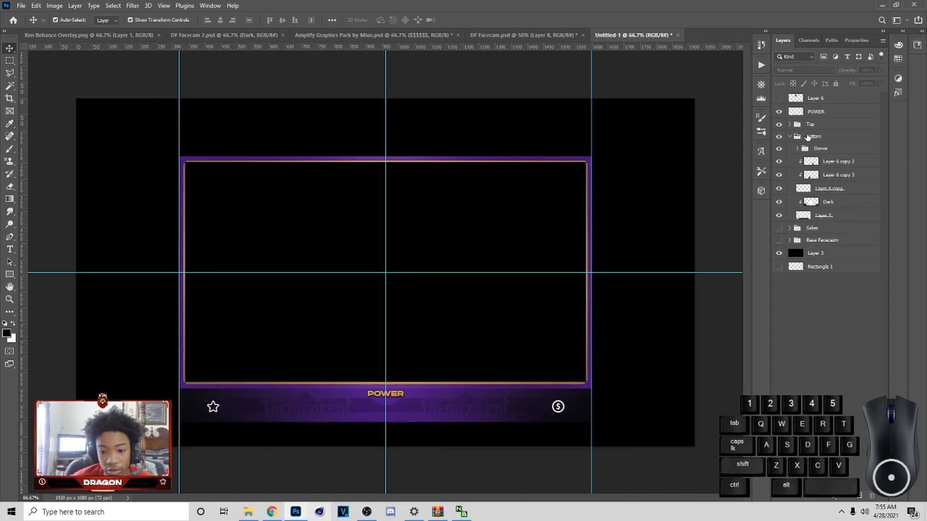
# Collapse the Bottom group and add a new empty layer above it
pyautogui.click(822, 141)
pyautogui.click(790, 137)
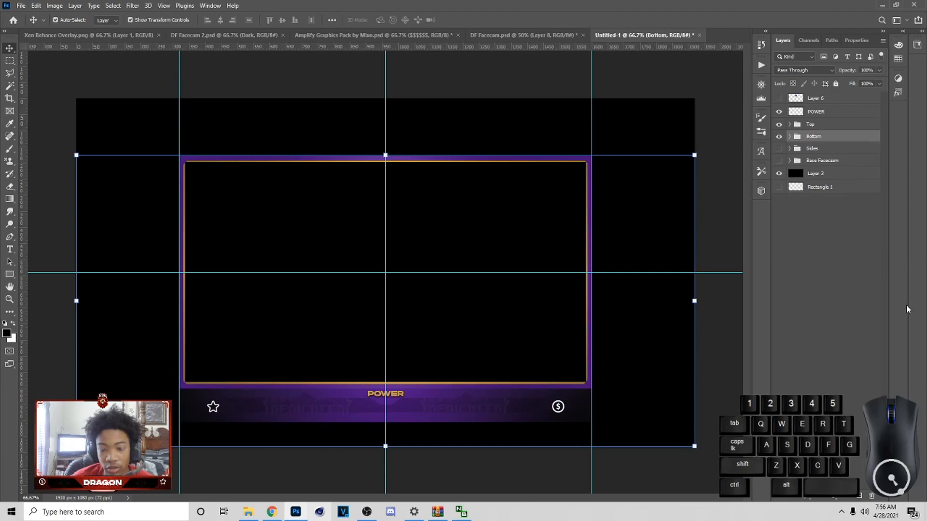
pyautogui.click(862, 496)
pyautogui.press('g')
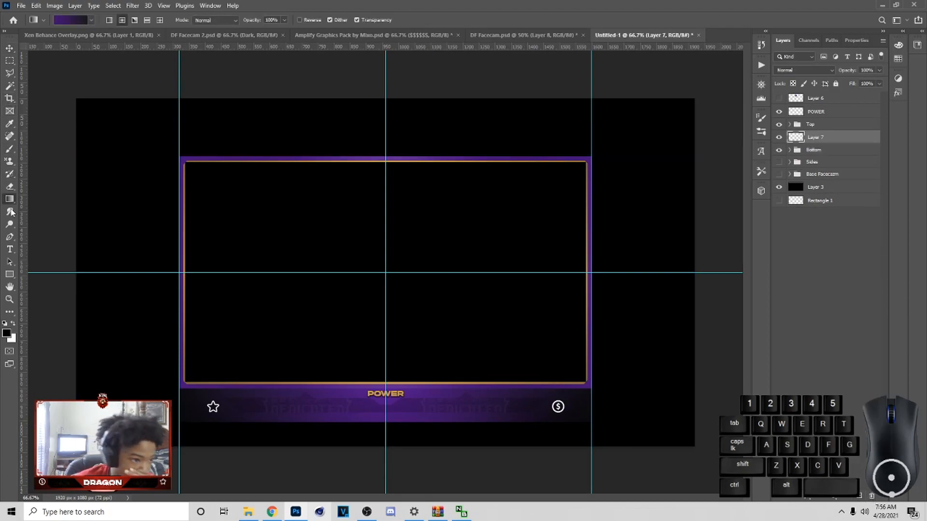
# Draw a black rounded rectangle about 58 × 13 px inside the frame's upper-left corner and hide the black background on Layer 3
pyautogui.click(9, 274)
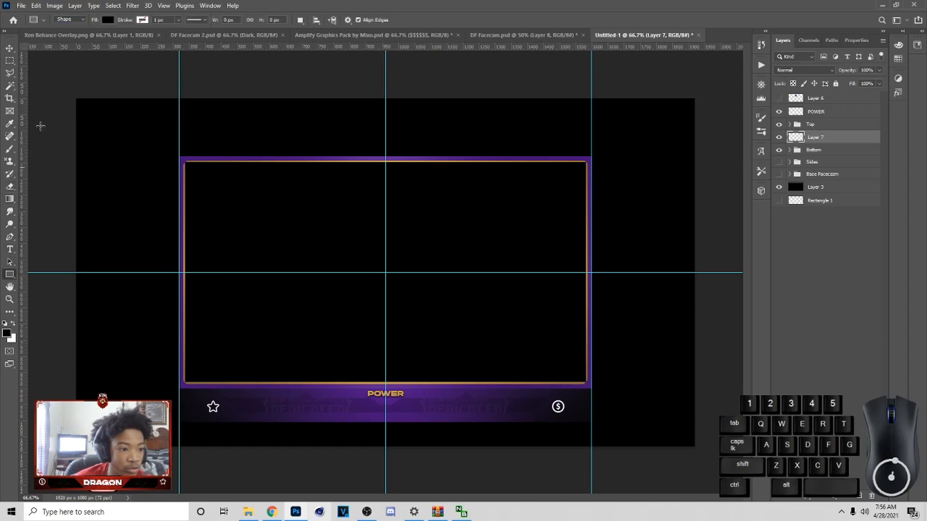
pyautogui.rightClick(8, 277)
pyautogui.click(39, 285)
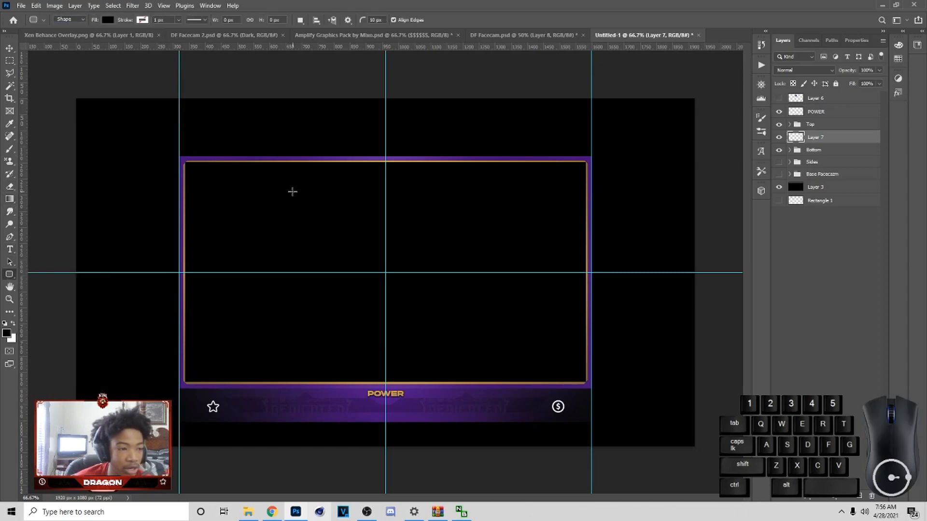
pyautogui.moveTo(188, 167)
pyautogui.mouseDown()
pyautogui.moveTo(238, 181)
pyautogui.moveTo(205, 168)
pyautogui.mouseUp()
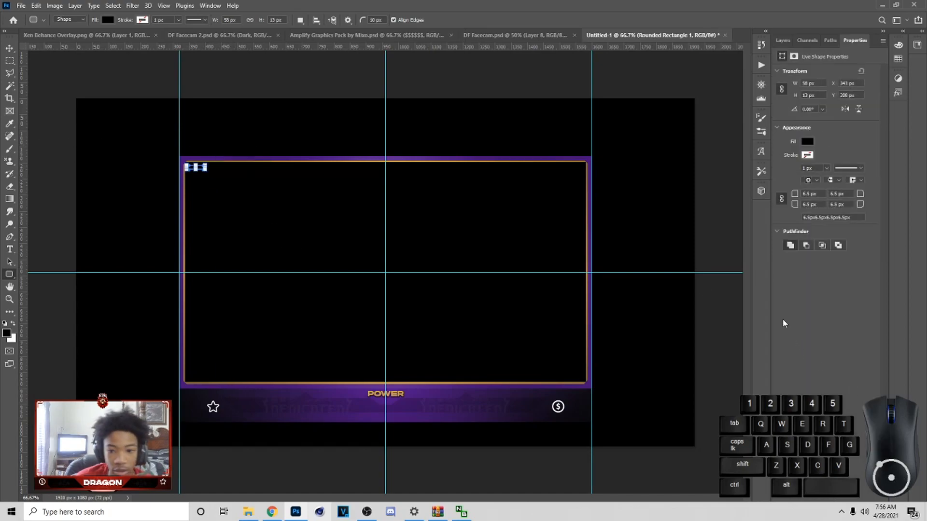
pyautogui.click(784, 40)
pyautogui.click(778, 187)
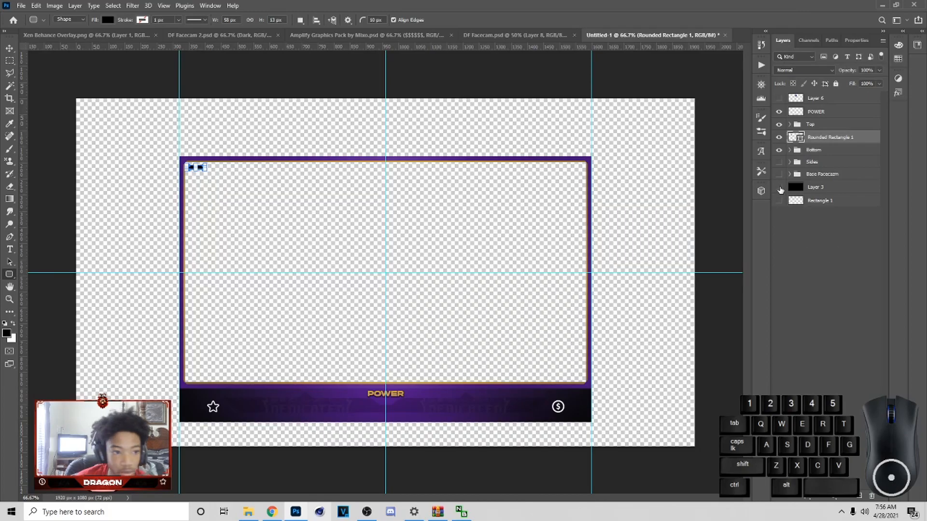
# Duplicate the rounded bar, rotate the copy -90° and place it so both bars form an L-shaped corner bracket
pyautogui.click(10, 60)
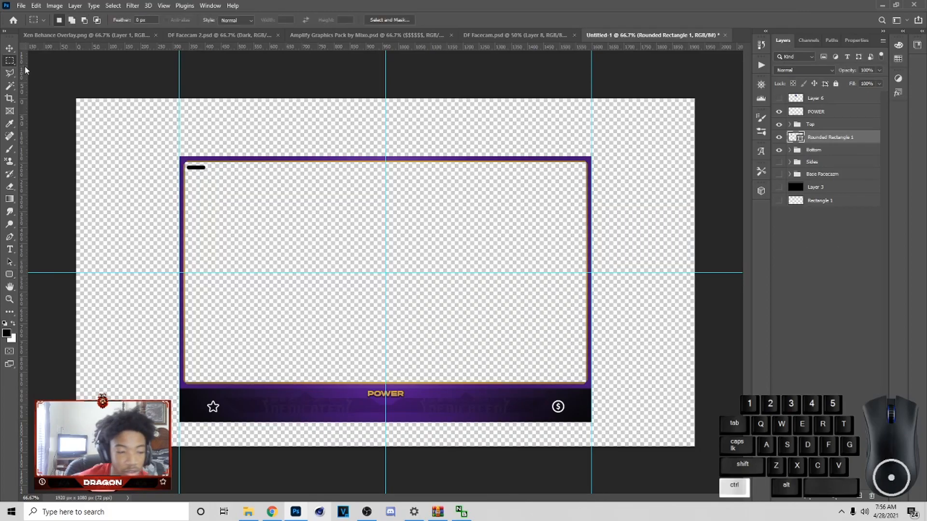
pyautogui.hotkey('ctrl', '-')
pyautogui.hotkey('ctrl', '+')
pyautogui.hotkey('ctrl', '+')
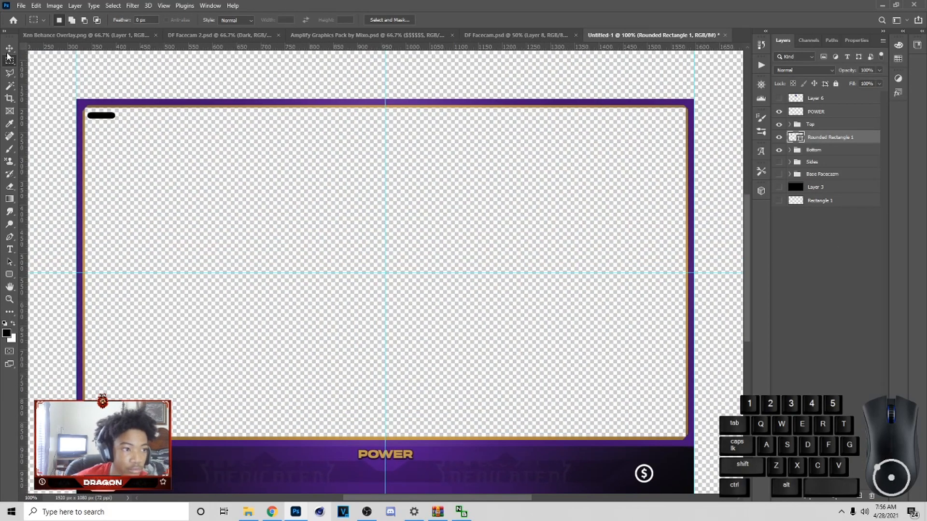
pyautogui.click(8, 49)
pyautogui.hotkey('ctrl', 'j')
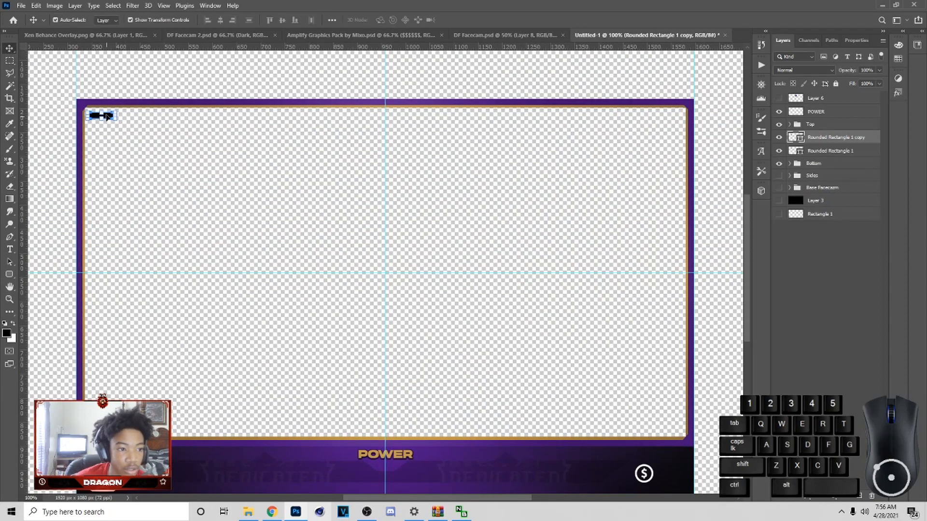
pyautogui.hotkey('ctrl', 't')
pyautogui.moveTo(128, 116); pyautogui.dragTo(103, 73)
pyautogui.moveTo(104, 126); pyautogui.dragTo(94, 136)
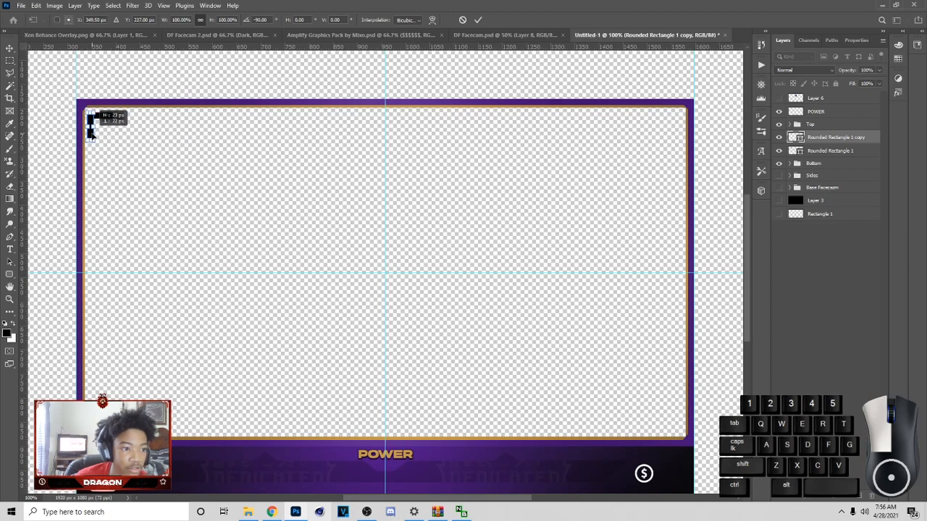
pyautogui.click(478, 20)
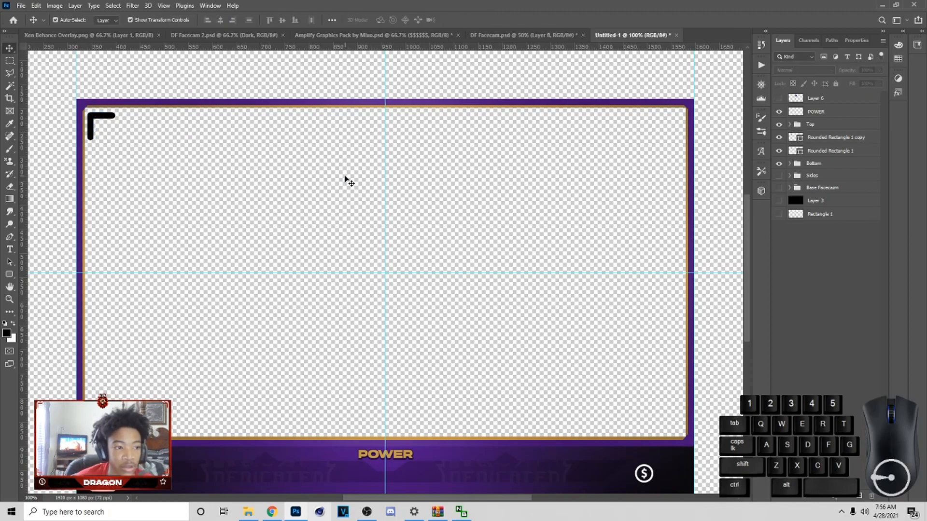
# Merge the two rounded bars into one shape layer and rasterize it
pyautogui.click(107, 122)
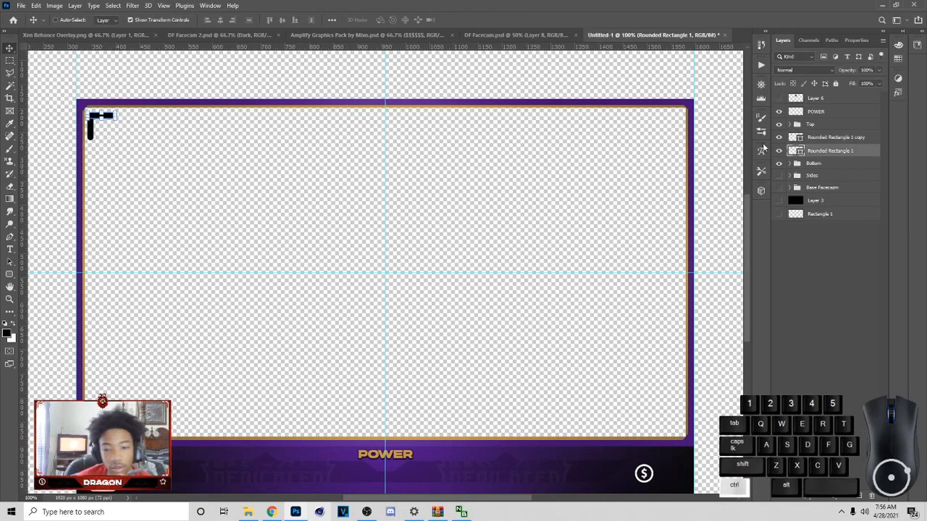
pyautogui.keyDown('ctrl'); pyautogui.click(854, 139); pyautogui.keyUp('ctrl')
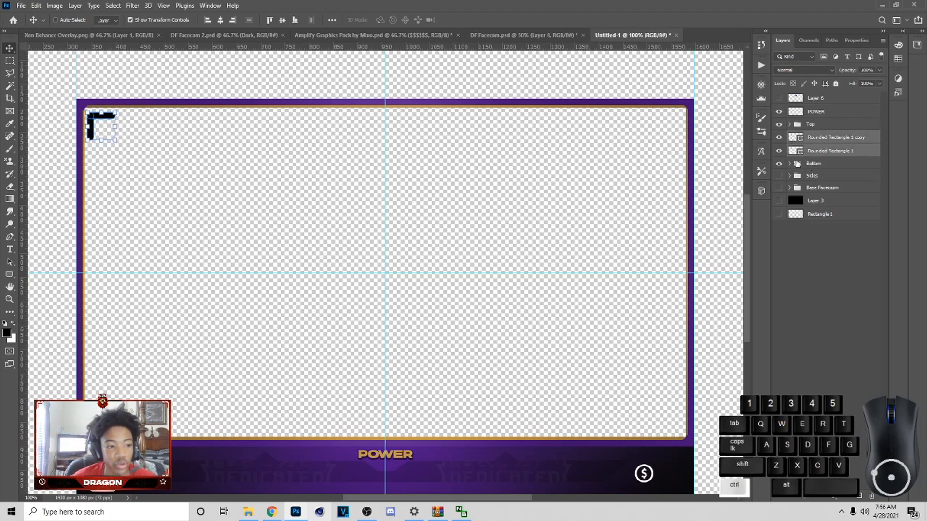
pyautogui.hotkey('ctrl', 'e')
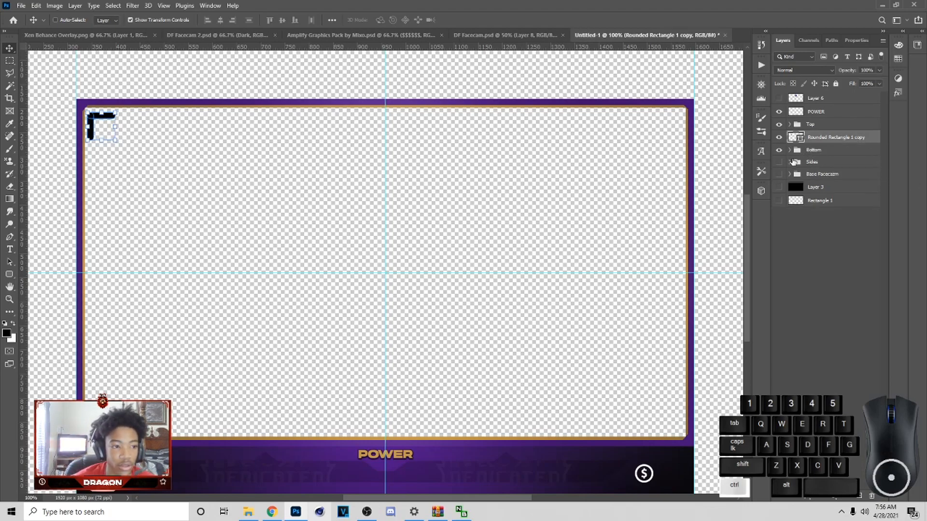
pyautogui.hotkey('ctrl', 'j')
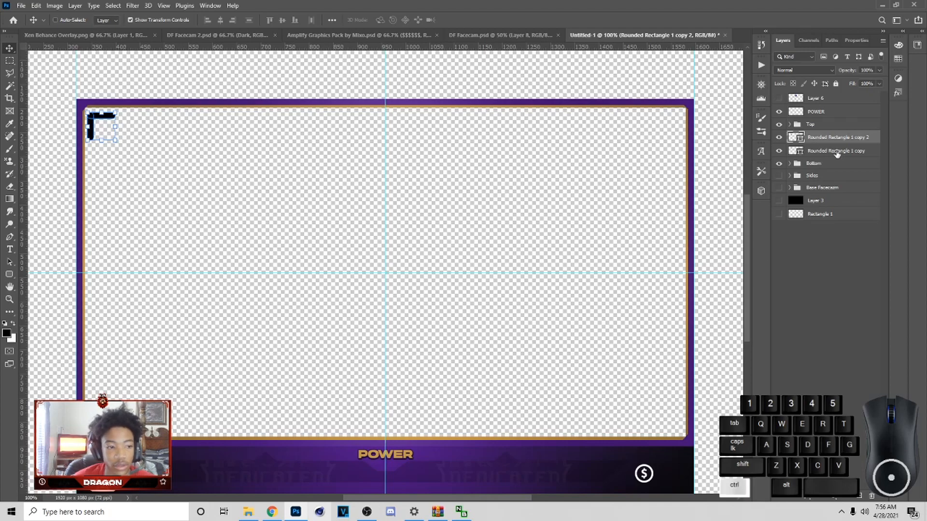
pyautogui.hotkey('ctrl', 'e')
pyautogui.rightClick(833, 138)
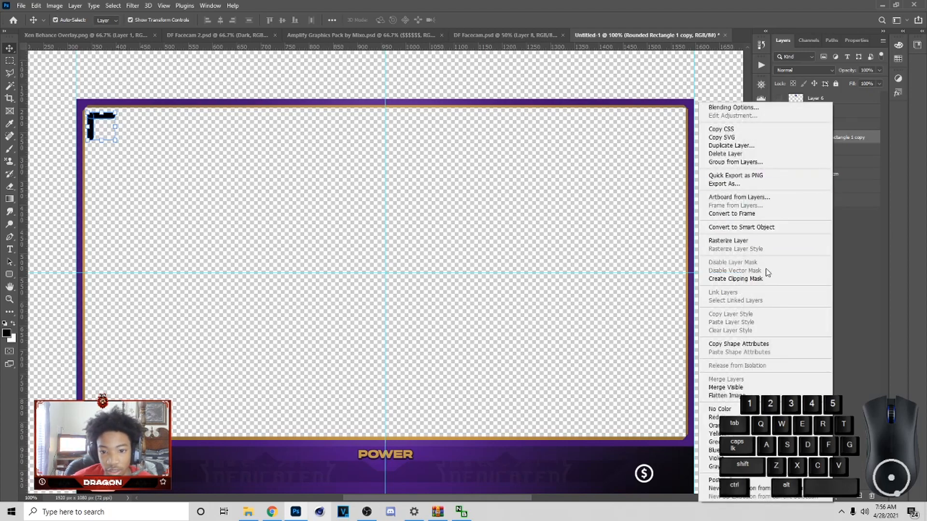
pyautogui.click(729, 241)
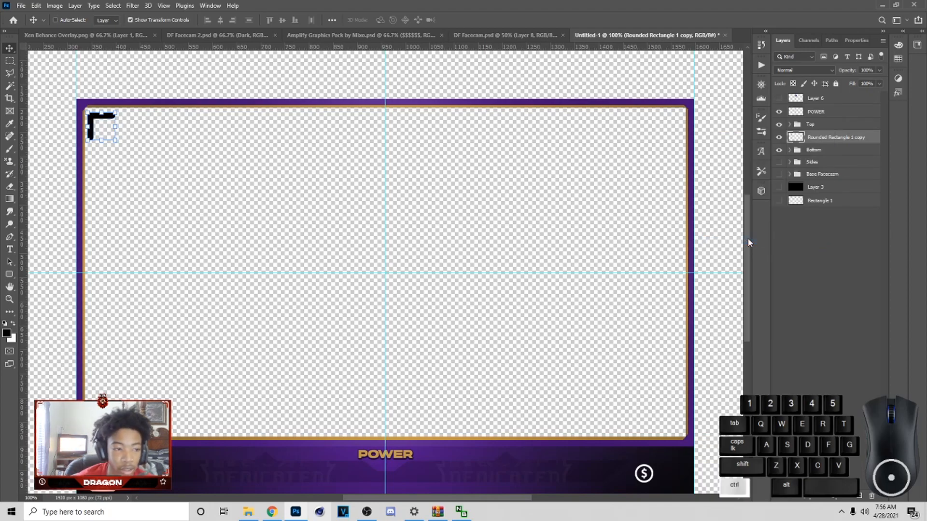
# Turn the corner bracket white with a Hue/Saturation lightness of +100 and show the black background on Layer 3
pyautogui.hotkey('ctrl', 'u')
pyautogui.moveTo(736, 248); pyautogui.dragTo(783, 248)
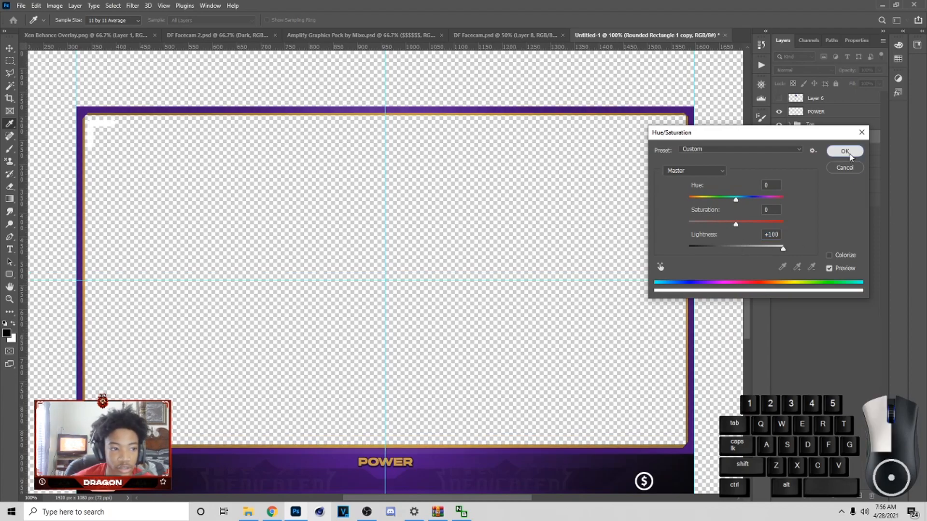
pyautogui.click(844, 151)
pyautogui.click(779, 189)
# Add an Outer Glow layer style to the white corner bracket
pyautogui.rightClick(816, 141)
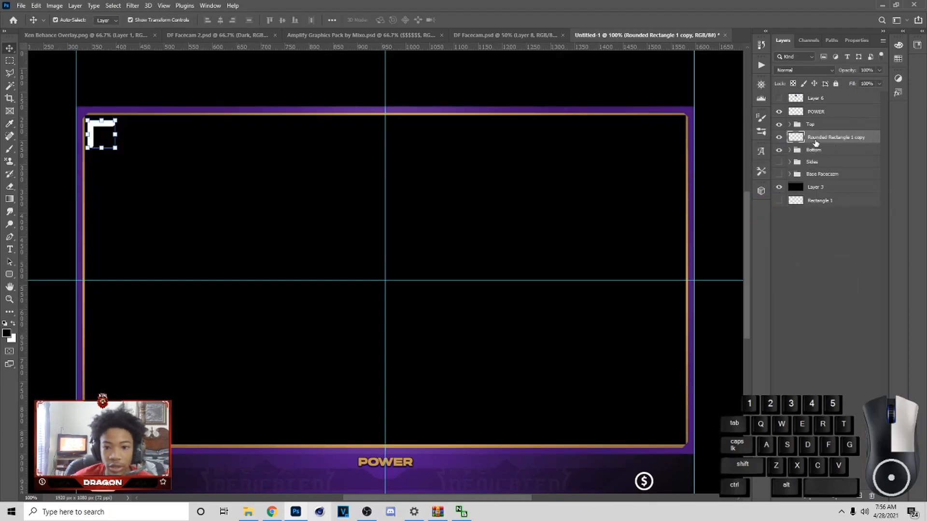
pyautogui.click(734, 107)
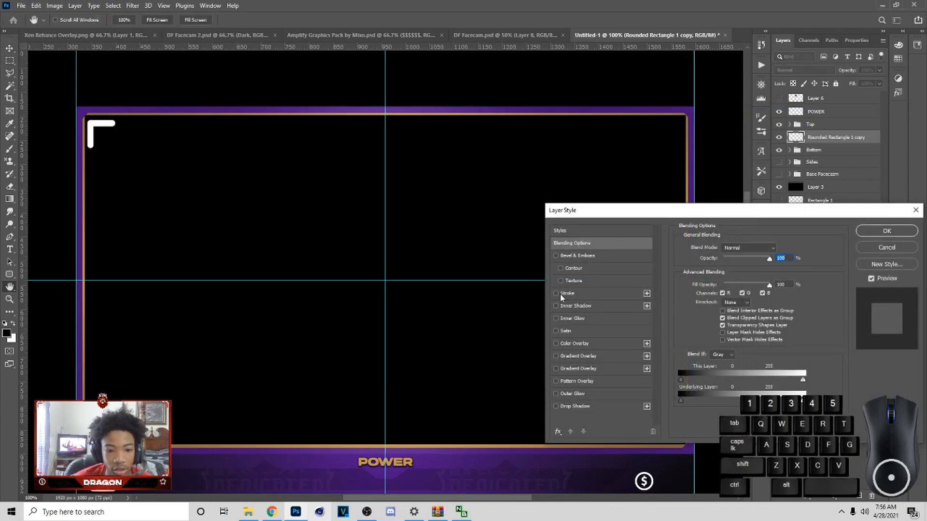
pyautogui.click(560, 398)
pyautogui.click(887, 230)
# Duplicate the glowing bracket, flip the copy horizontally and place it in the frame's upper-right corner
pyautogui.hotkey('ctrl', 'j')
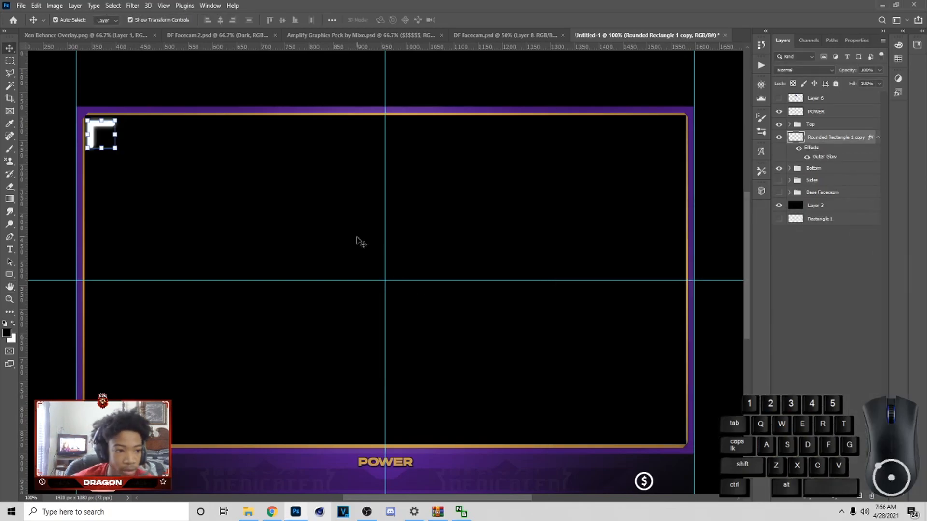
pyautogui.hotkey('ctrl', 't')
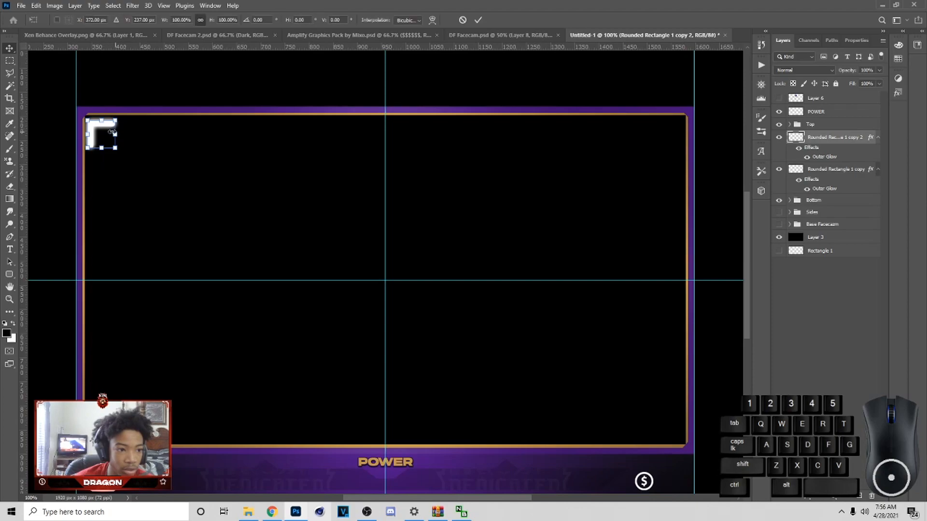
pyautogui.rightClick(107, 127)
pyautogui.click(175, 294)
pyautogui.moveTo(109, 134); pyautogui.dragTo(661, 134)
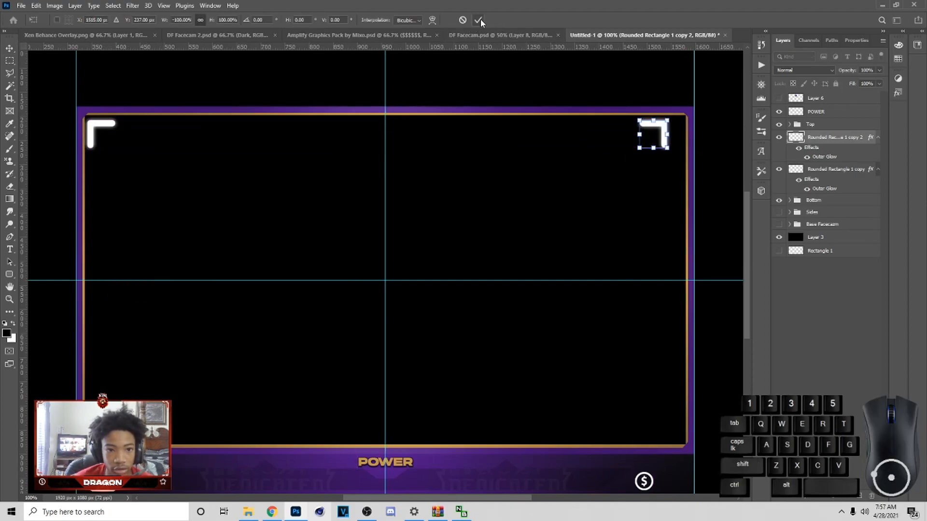
pyautogui.click(478, 20)
pyautogui.moveTo(667, 128); pyautogui.dragTo(668, 129)
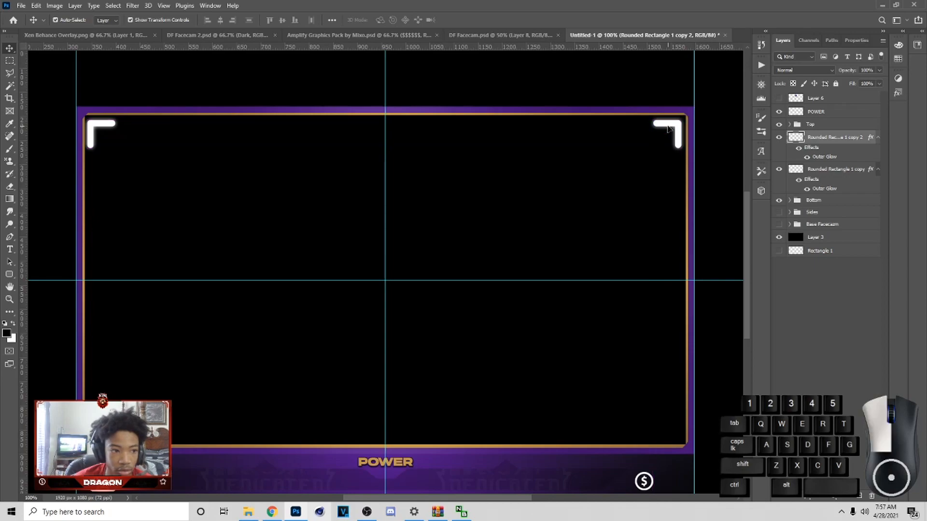
# Adjust the positions of the two upper brackets so they sit evenly inside the frame's corners
pyautogui.click(94, 140)
pyautogui.hotkey('ctrl', 't')
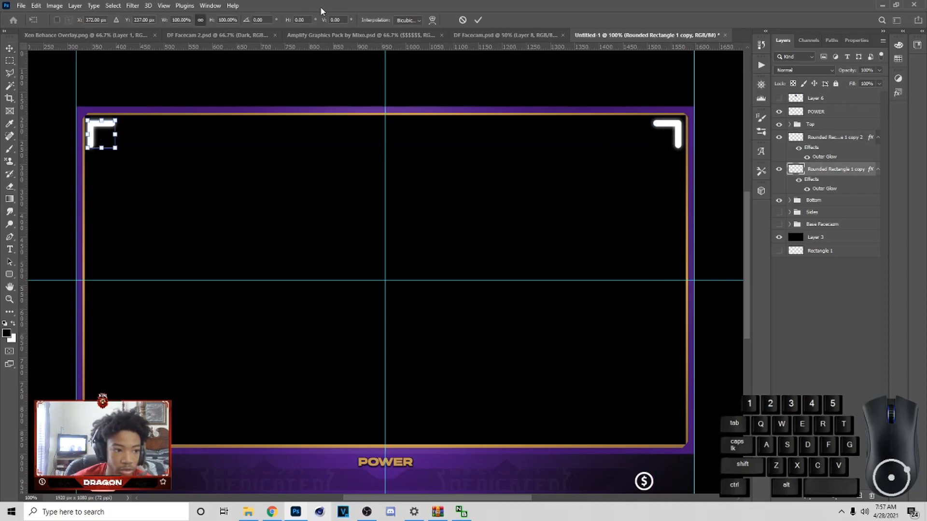
pyautogui.click(477, 20)
pyautogui.moveTo(91, 131); pyautogui.dragTo(97, 131)
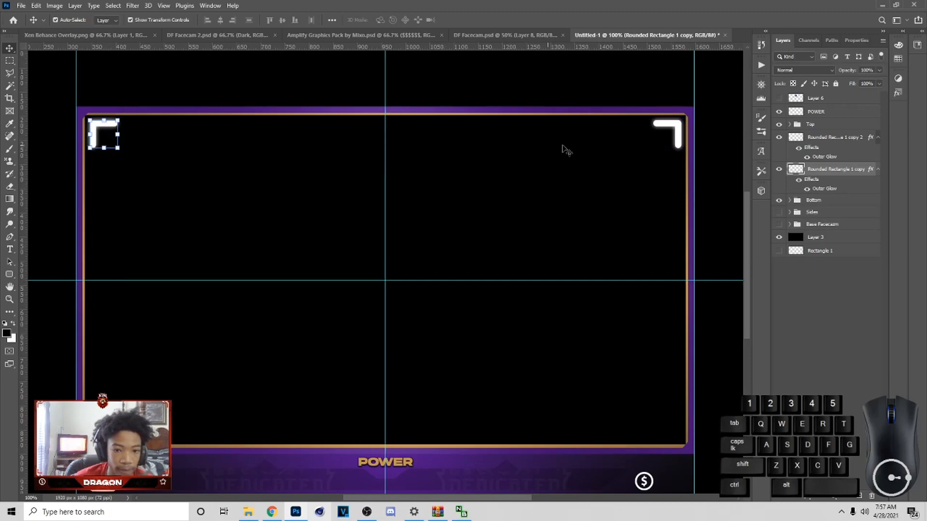
pyautogui.click(674, 126)
pyautogui.click(679, 128)
pyautogui.moveTo(680, 128); pyautogui.dragTo(676, 128)
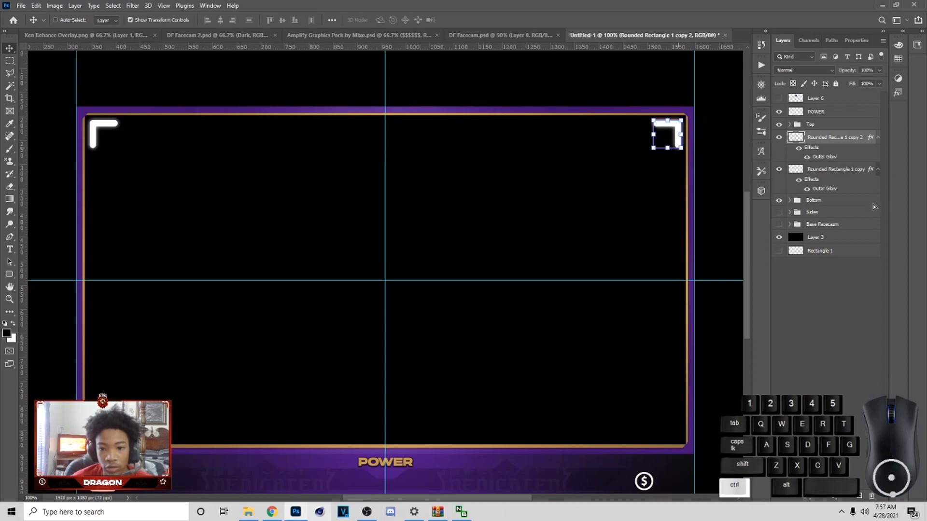
# Duplicate the two upper brackets, then merge the copies into one layer and the originals into another
pyautogui.keyDown('ctrl'); pyautogui.click(856, 178); pyautogui.keyUp('ctrl')
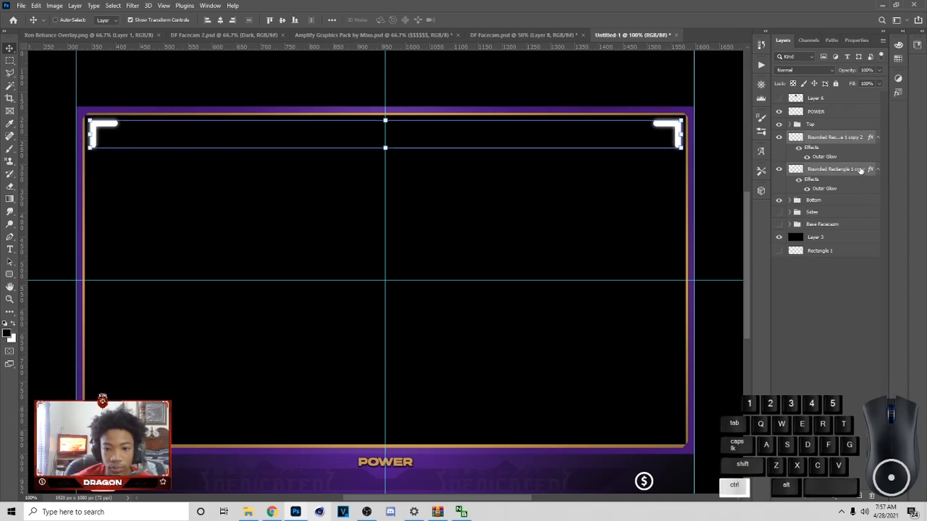
pyautogui.hotkey('ctrl', 'j')
pyautogui.hotkey('ctrl', 'e')
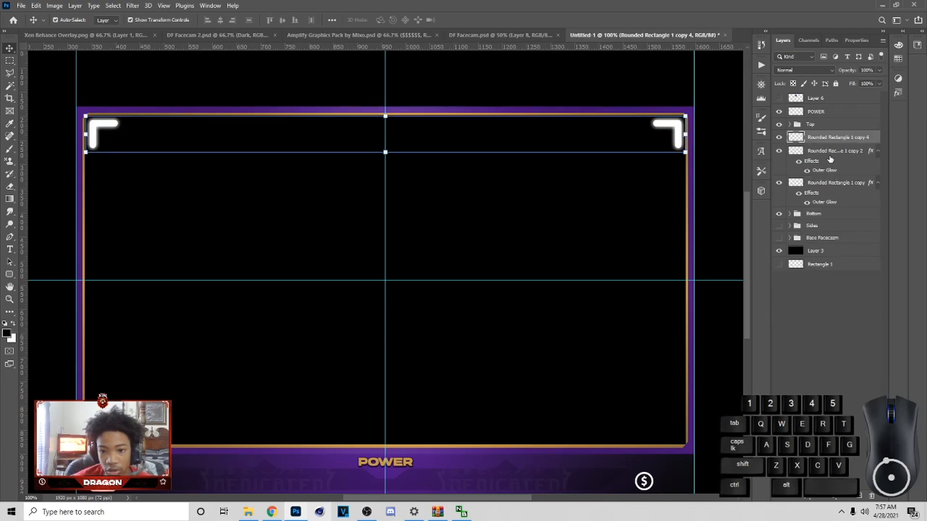
pyautogui.click(829, 156)
pyautogui.keyDown('ctrl'); pyautogui.click(827, 183); pyautogui.keyUp('ctrl')
pyautogui.hotkey('ctrl', 'e')
# Flip the merged copy of the bracket pair vertically and move it into the frame's two lower corners
pyautogui.click(838, 138)
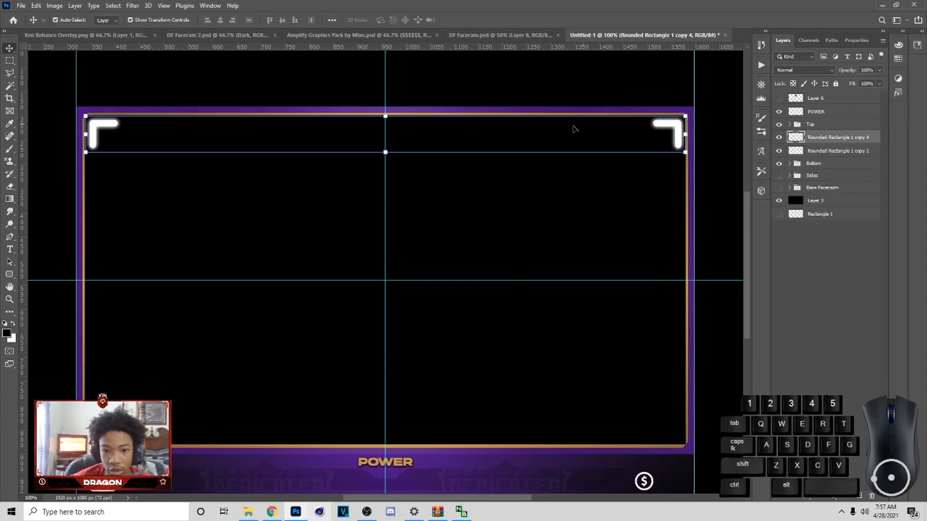
pyautogui.rightClick(420, 137)
pyautogui.click(475, 305)
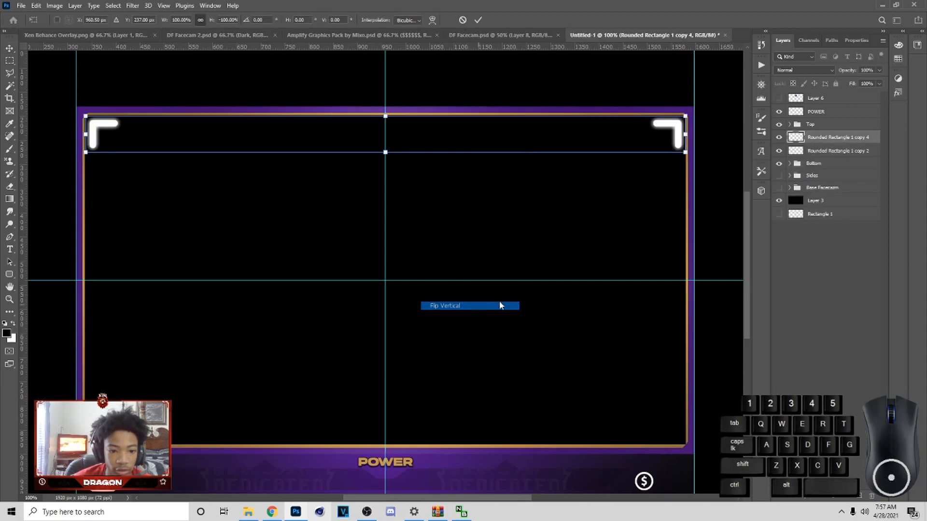
pyautogui.moveTo(675, 138); pyautogui.dragTo(679, 426)
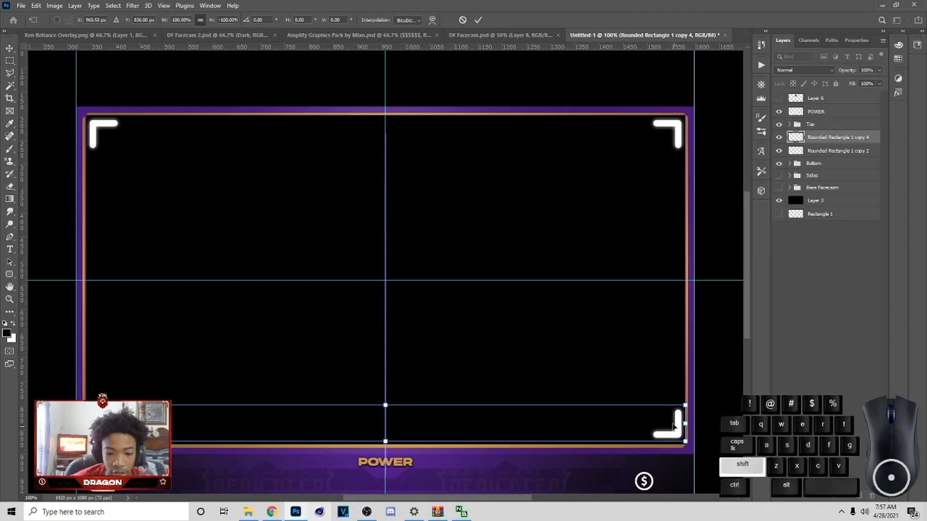
pyautogui.press('Return')
pyautogui.moveTo(678, 431); pyautogui.dragTo(676, 427)
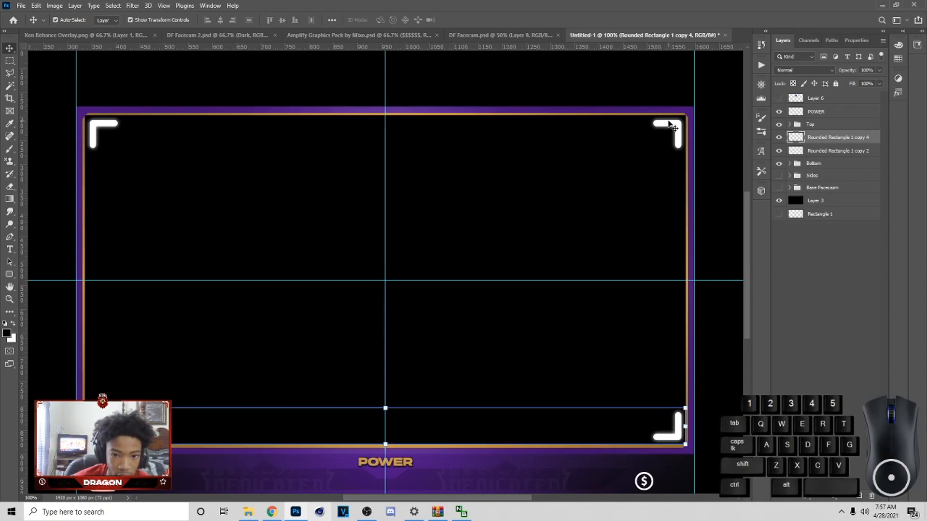
pyautogui.click(674, 126)
pyautogui.click(732, 208)
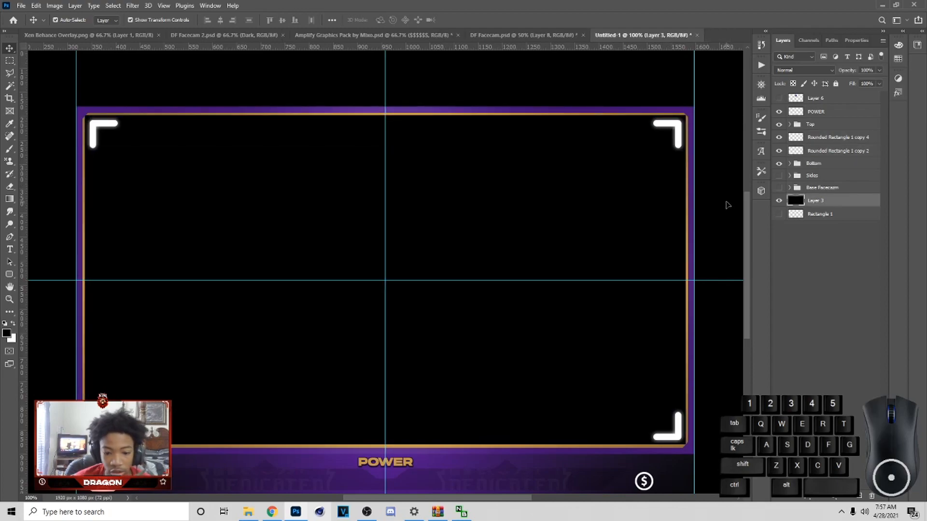
pyautogui.hotkey('ctrl', '-')
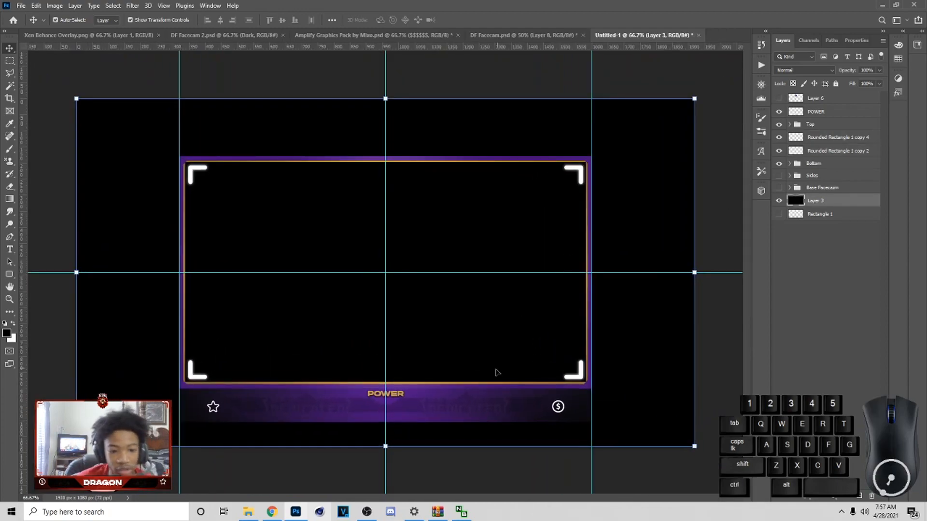
# Check the overlay with the black background layer hidden and shown again
pyautogui.keyDown('ctrl'); pyautogui.click(543, 413); pyautogui.keyUp('ctrl')
pyautogui.click(780, 283)
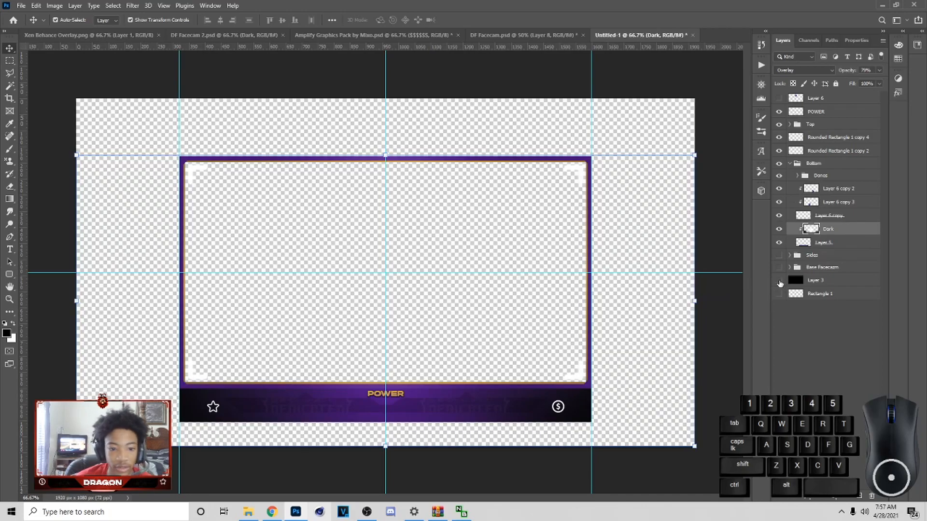
pyautogui.click(780, 283)
pyautogui.click(606, 267)
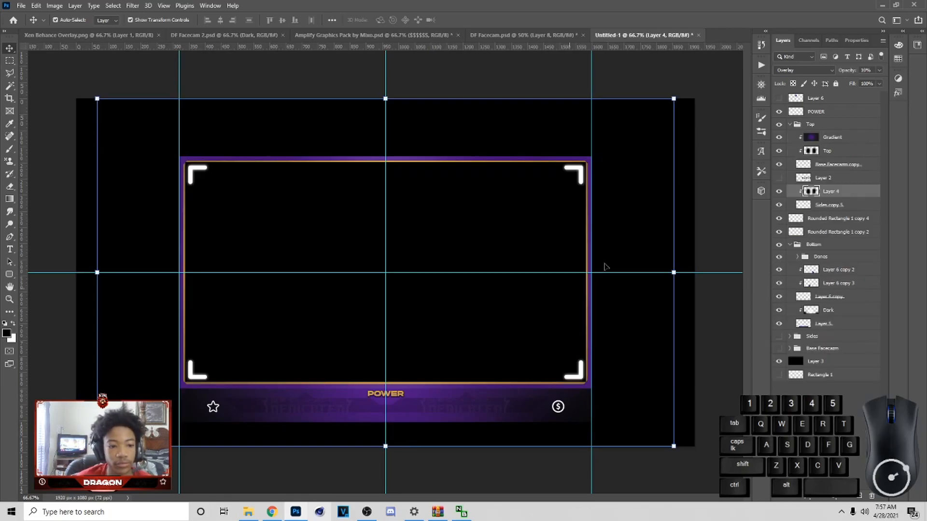
# Show the hidden logo layer, scale it to about 36% and centre it on the frame's top edge
pyautogui.click(778, 98)
pyautogui.click(423, 165)
pyautogui.moveTo(432, 172); pyautogui.dragTo(389, 158)
pyautogui.moveTo(399, 160); pyautogui.dragTo(394, 168)
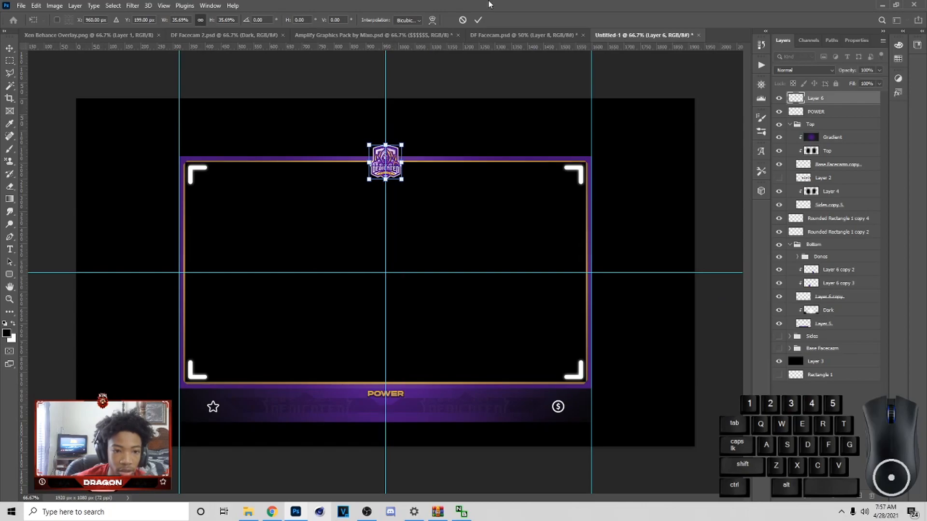
pyautogui.click(478, 20)
# Examine the overlay up close and compare it with the Xen Behance Overlay reference document
pyautogui.hotkey('ctrl', '+')
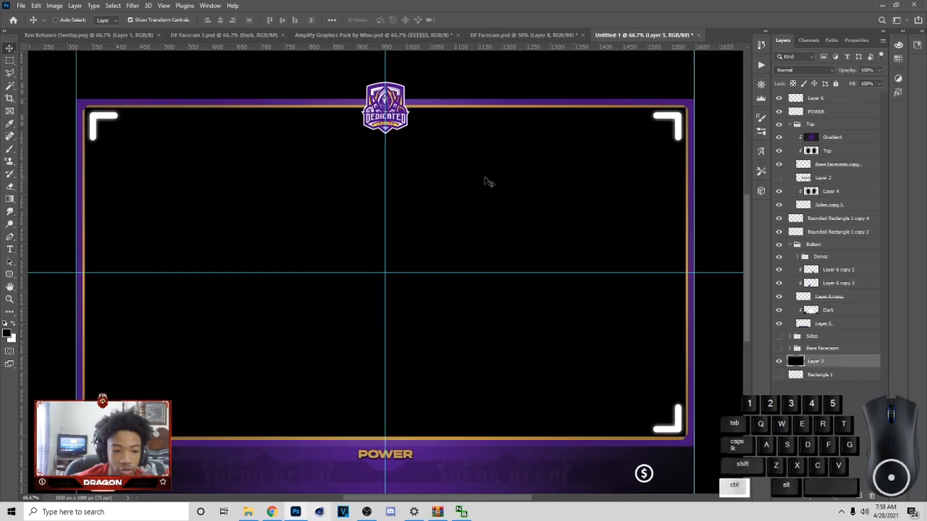
pyautogui.scroll(-2, 465, 316)
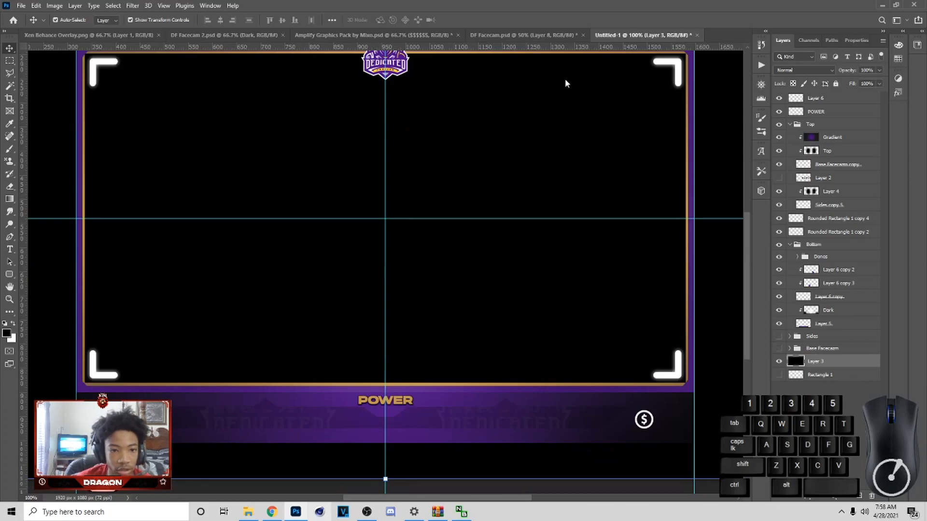
pyautogui.scroll(1, 724, 265)
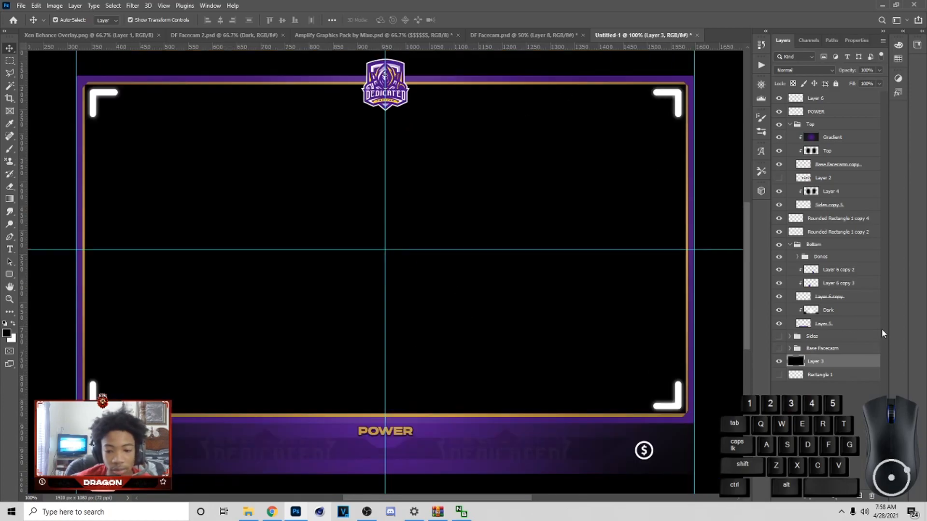
pyautogui.click(181, 34)
pyautogui.click(82, 32)
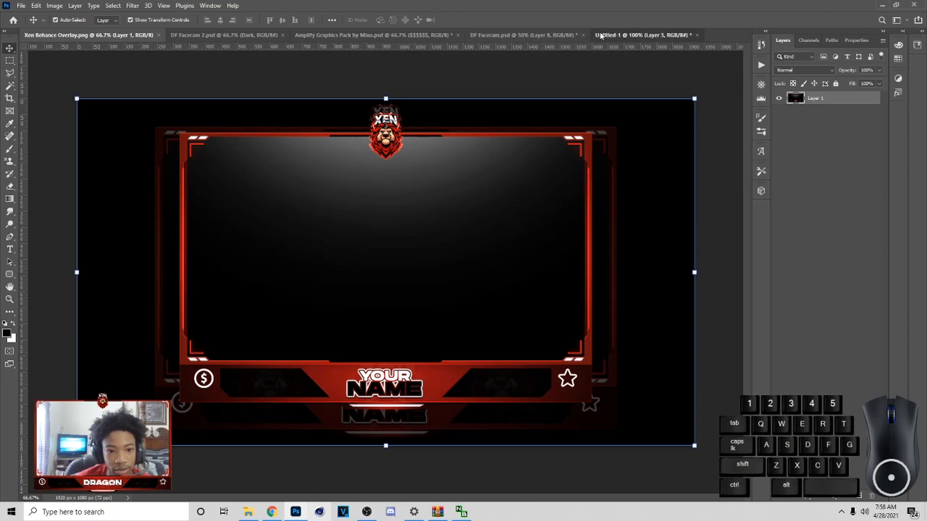
pyautogui.click(642, 34)
pyautogui.scroll(1, 600, 244)
pyautogui.scroll(-3, 609, 237)
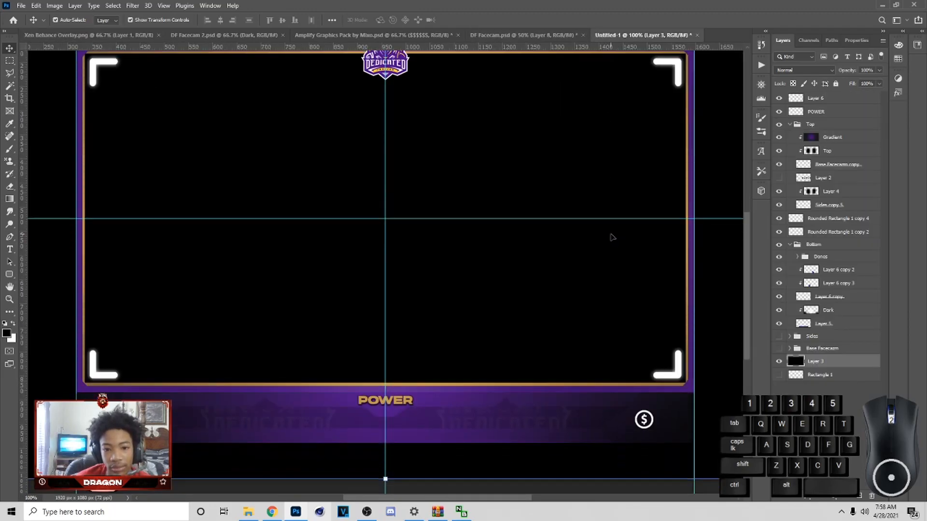
pyautogui.scroll(1, 611, 236)
pyautogui.scroll(1, 612, 235)
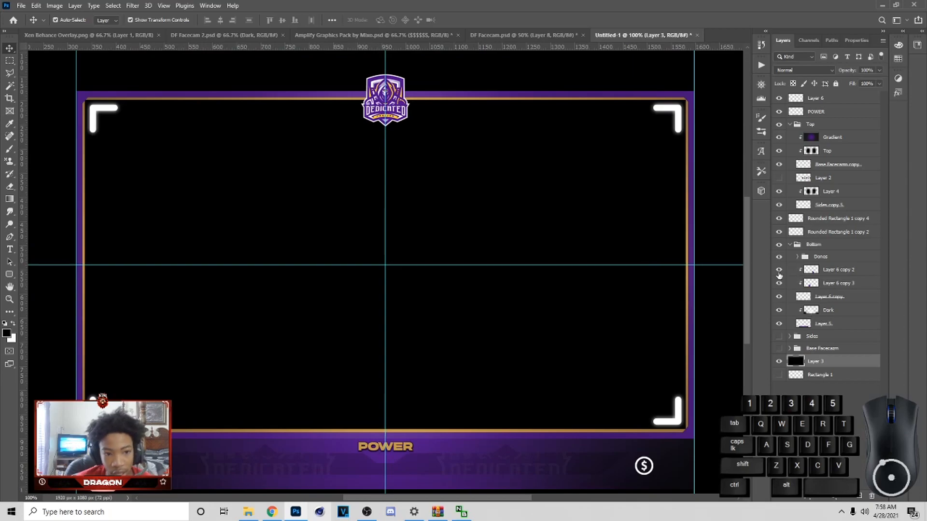
# Create a new layer and outline a triangular selection extending left from the logo across the frame's top edge with the Polygonal Lasso
pyautogui.click(799, 128)
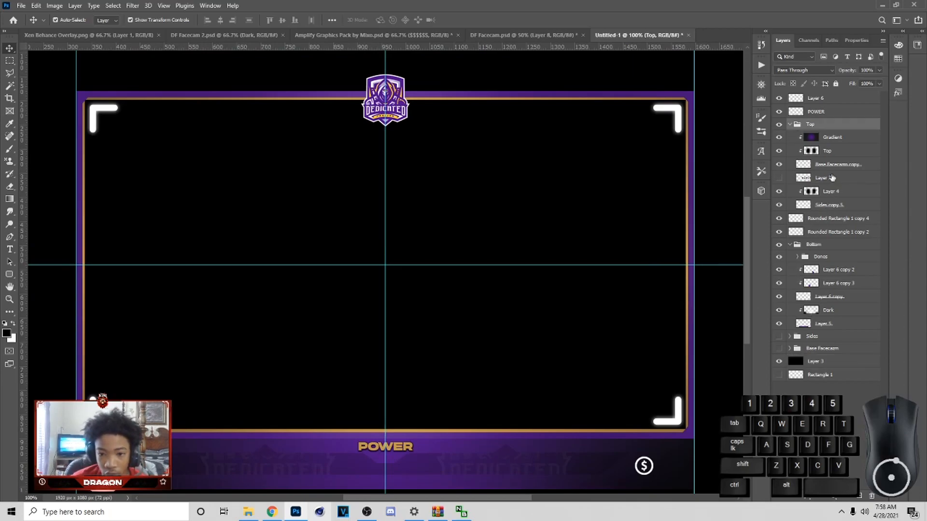
pyautogui.click(821, 245)
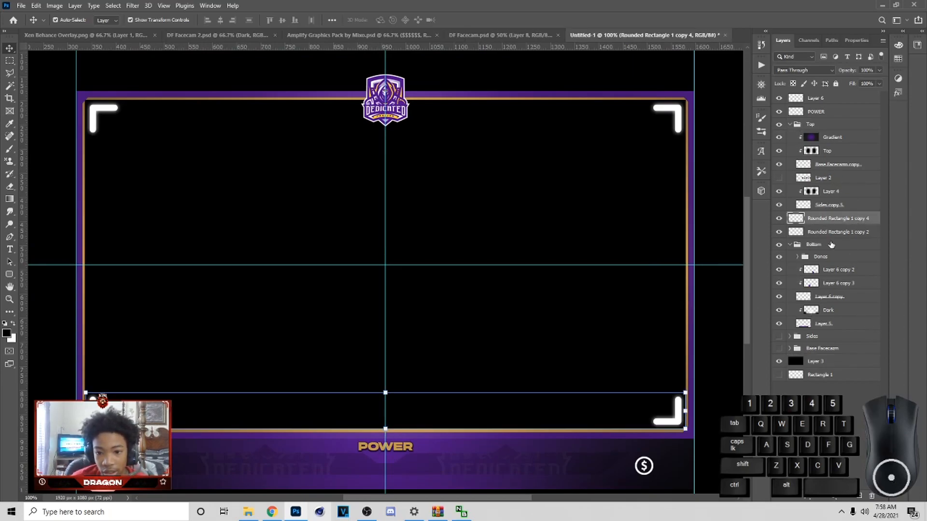
pyautogui.click(860, 495)
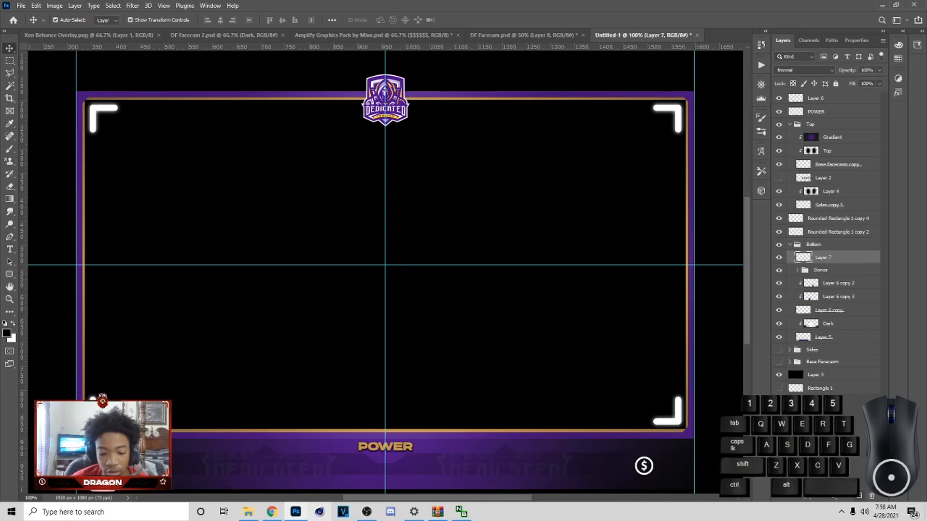
pyautogui.press('l')
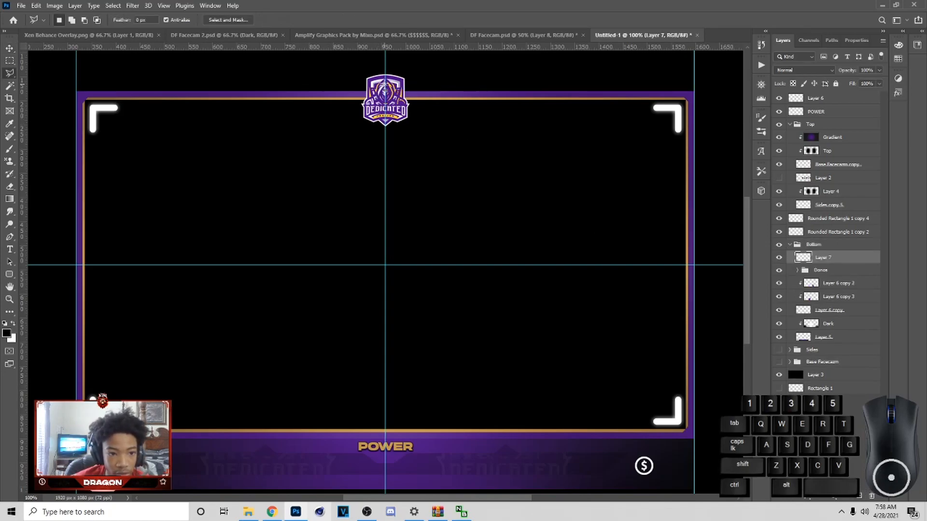
pyautogui.press('shift')
pyautogui.click(363, 113)
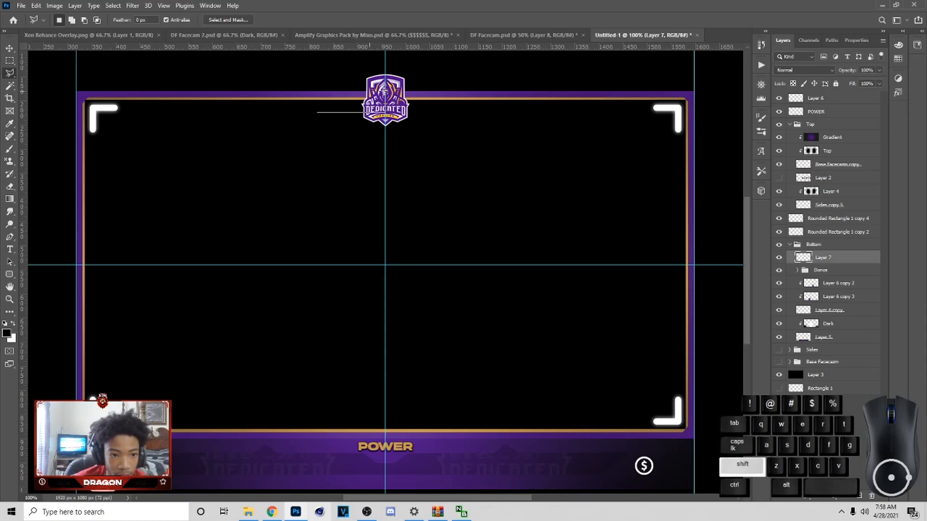
pyautogui.click(318, 113)
pyautogui.doubleClick(365, 92)
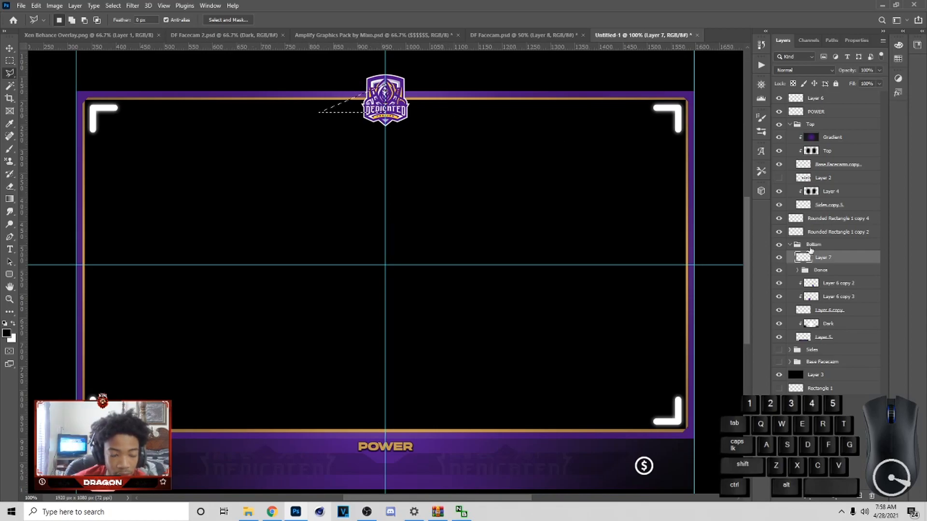
# Move the new layer into the Top group, clipped to the base facecam copy, and fill the triangular selection with white using the Paint Bucket
pyautogui.press('g')
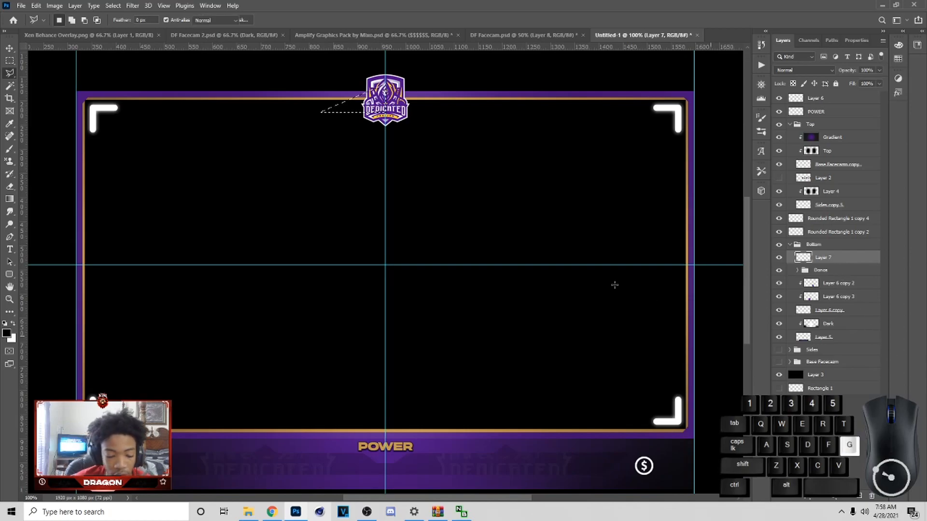
pyautogui.moveTo(827, 263); pyautogui.dragTo(810, 155)
pyautogui.rightClick(9, 198)
pyautogui.click(43, 206)
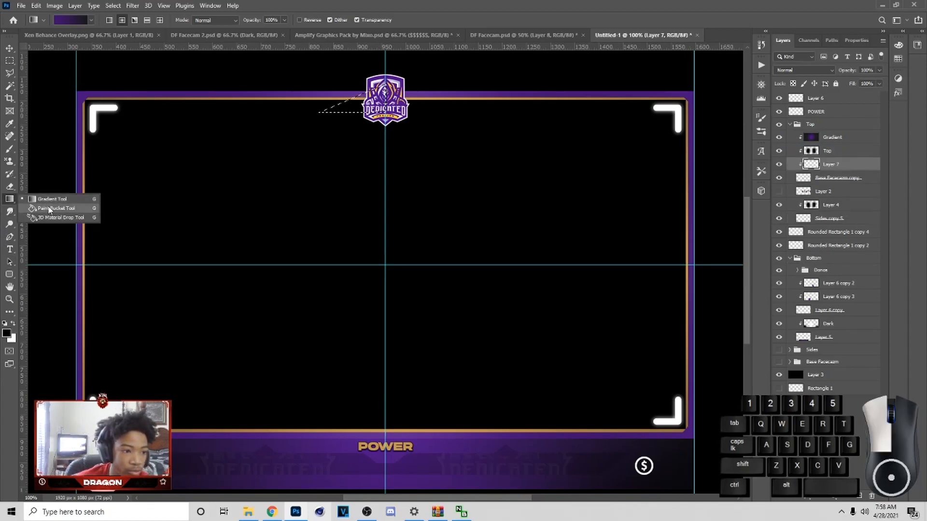
pyautogui.click(13, 323)
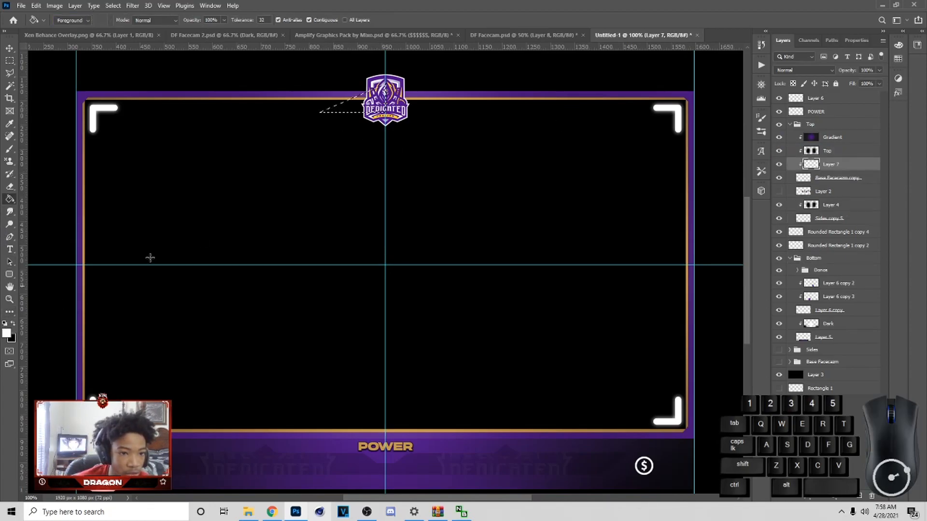
pyautogui.click(8, 51)
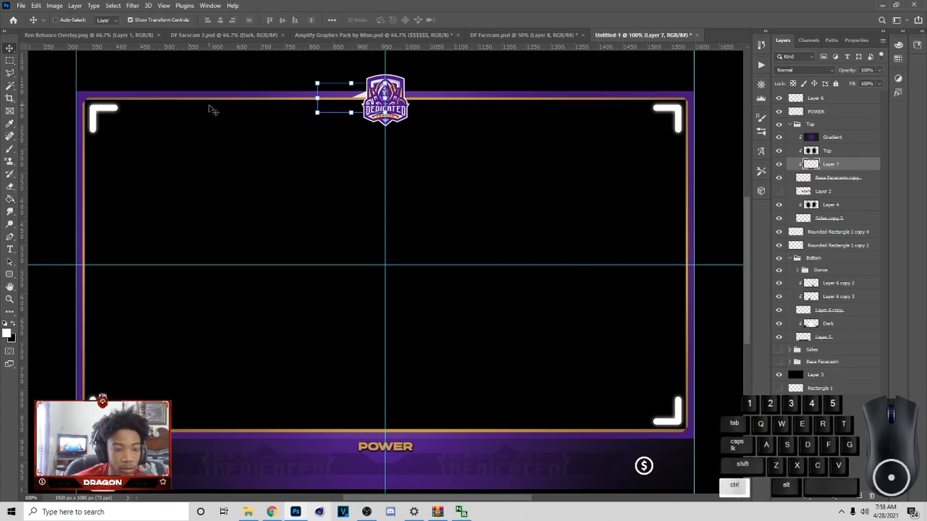
# Duplicate the white triangle, flip the copy horizontally and place it on the logo's right side
pyautogui.hotkey('ctrl', 'j')
pyautogui.rightClick(362, 91)
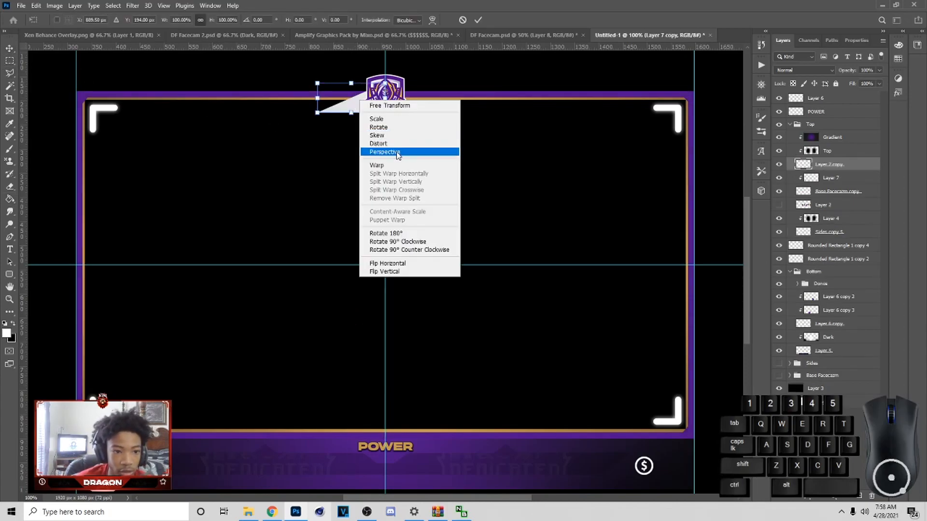
pyautogui.click(393, 263)
pyautogui.moveTo(383, 106); pyautogui.dragTo(420, 109)
pyautogui.click(478, 20)
# Move the triangle copy below the original in the clipping stack, then clip the Top and Gradient layers to the frame again
pyautogui.moveTo(829, 164); pyautogui.dragTo(841, 184)
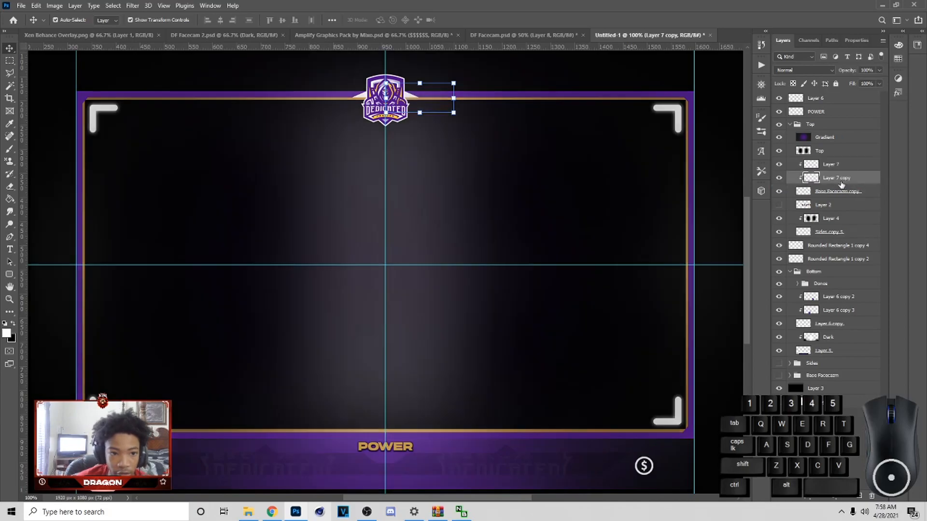
pyautogui.rightClick(831, 152)
pyautogui.click(764, 278)
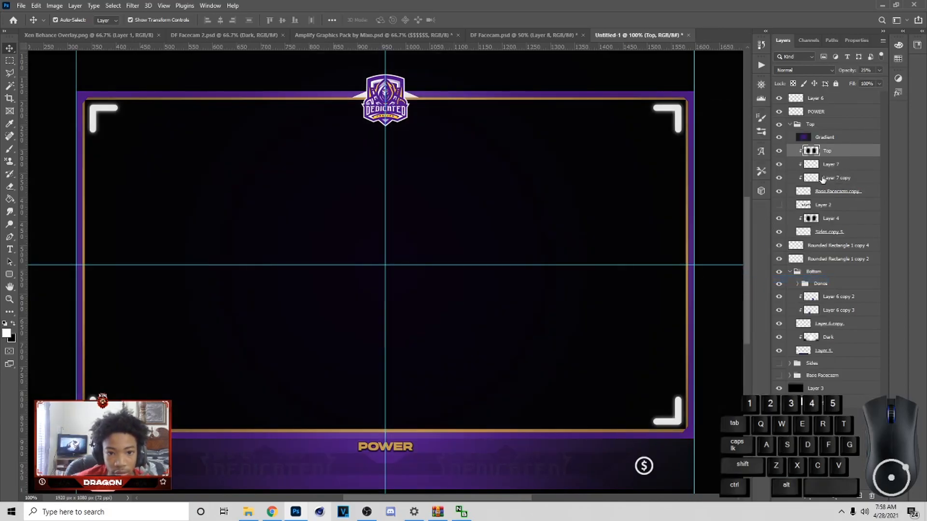
pyautogui.rightClick(829, 141)
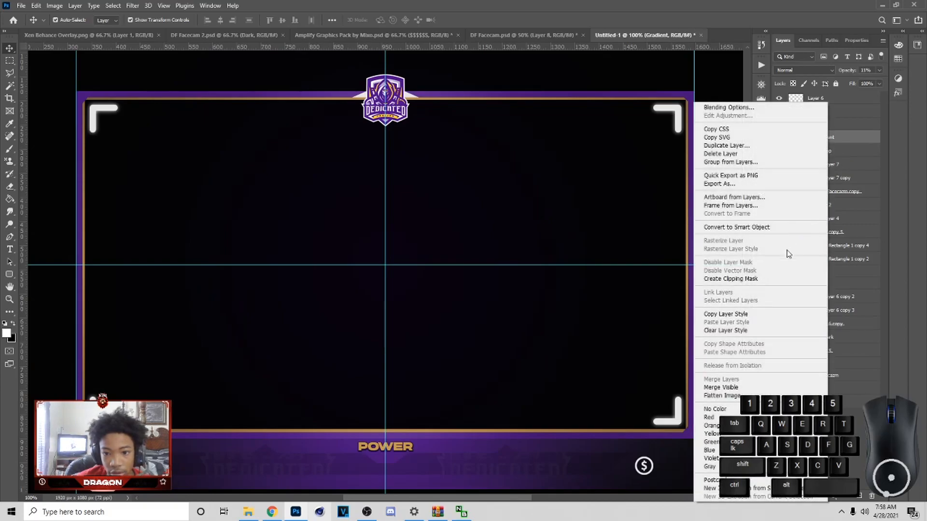
pyautogui.click(763, 278)
pyautogui.click(789, 140)
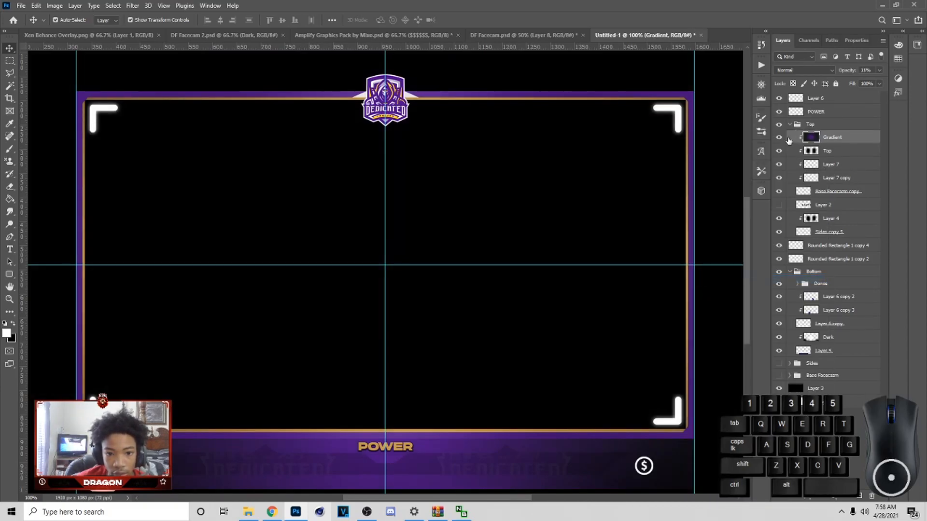
pyautogui.doubleClick(782, 140)
pyautogui.click(877, 247)
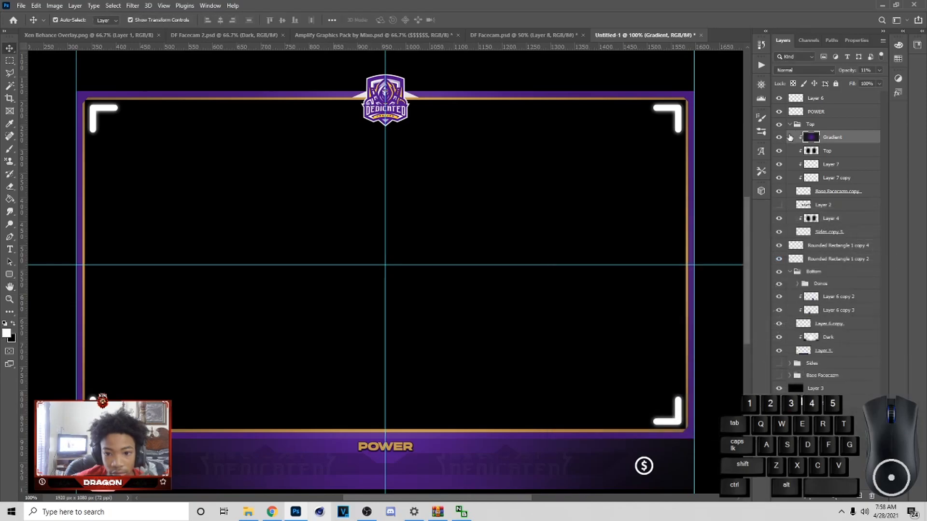
# Merge the two white triangle layers beside the logo into one layer, keeping its fill and opacity at 100%
pyautogui.click(822, 164)
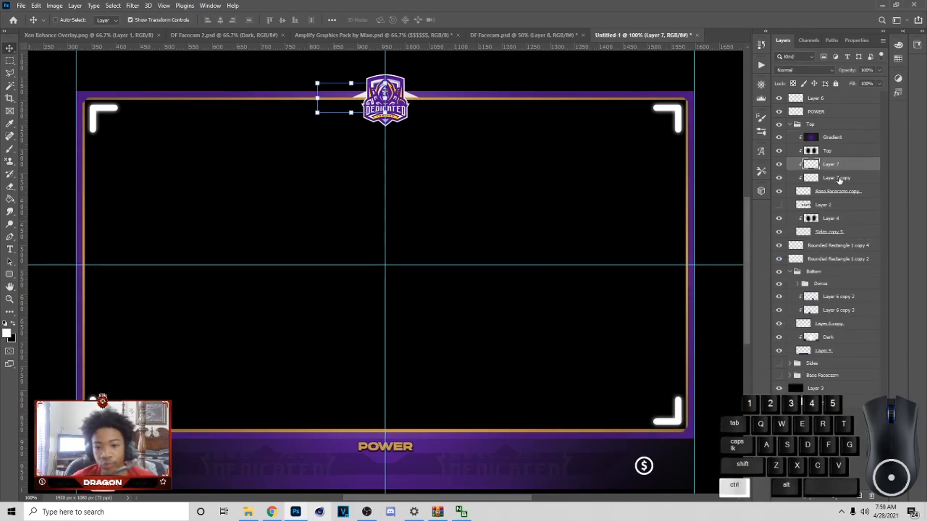
pyautogui.keyDown('ctrl'); pyautogui.click(839, 178); pyautogui.keyUp('ctrl')
pyautogui.hotkey('ctrl', 'e')
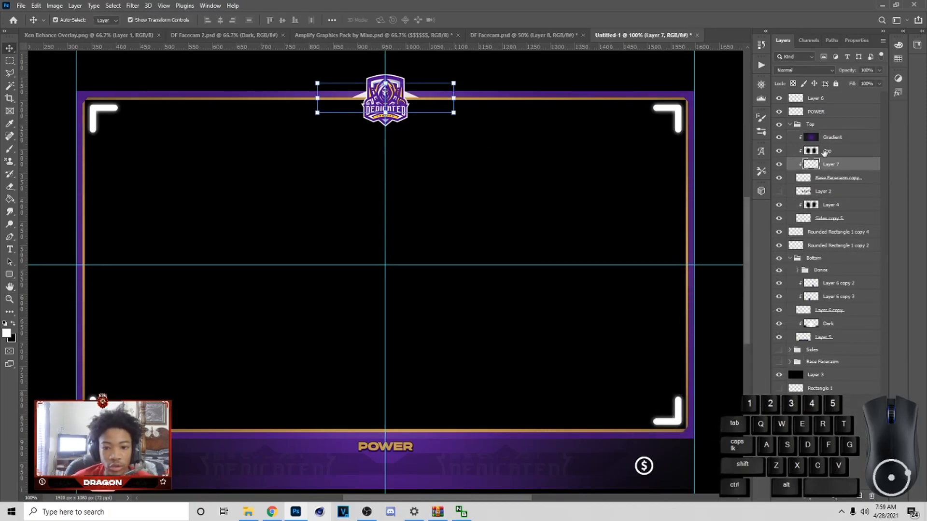
pyautogui.moveTo(870, 84)
pyautogui.mouseDown()
pyautogui.moveTo(861, 84)
pyautogui.moveTo(889, 82)
pyautogui.mouseUp()
pyautogui.click(856, 82)
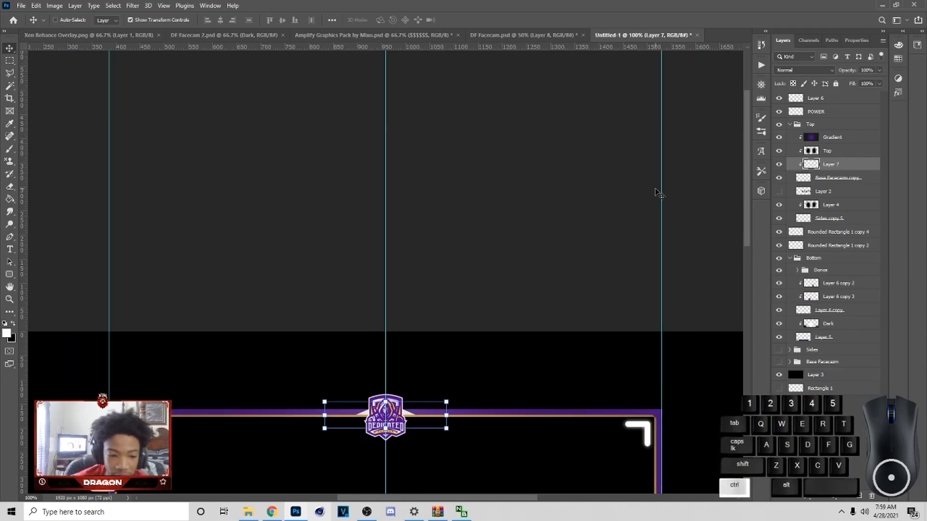
# Review the whole overlay, including the logo and bottom bar, with the black background toggled off and on
pyautogui.hotkey('ctrl', '-')
pyautogui.click(515, 361)
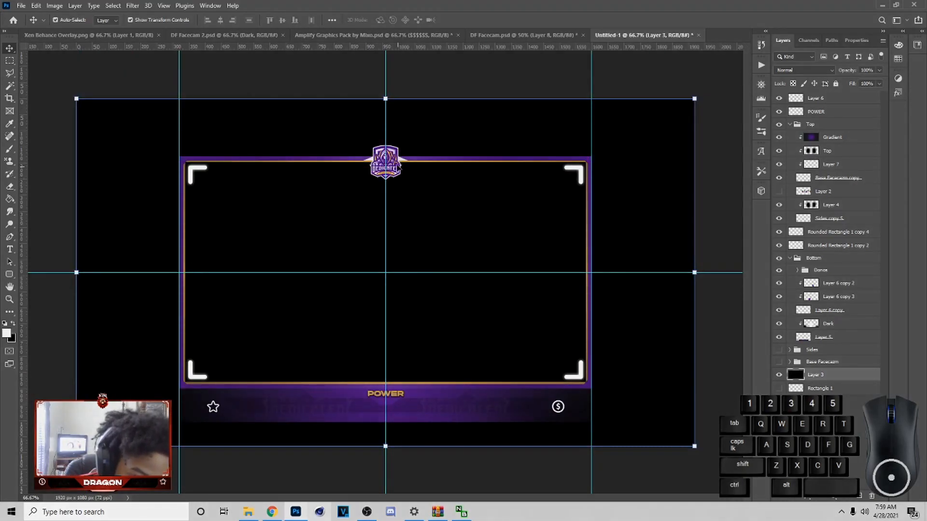
pyautogui.click(398, 166)
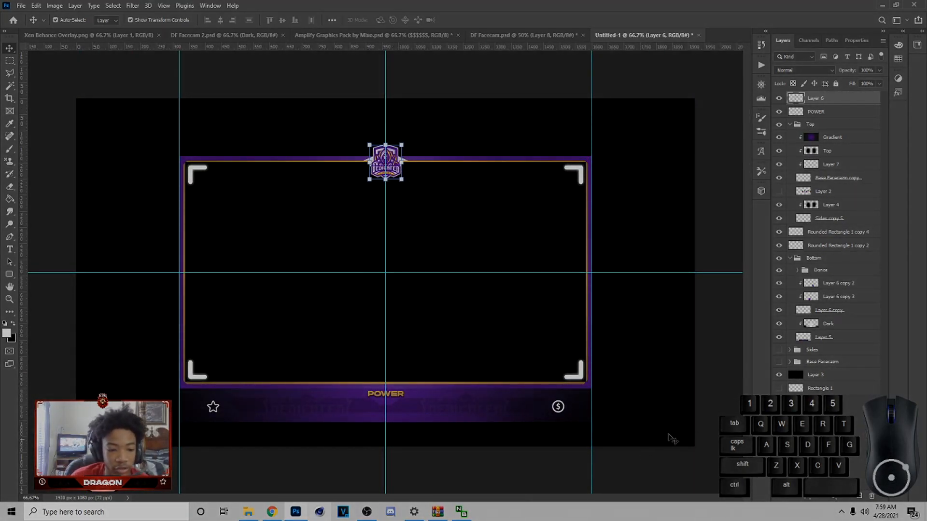
pyautogui.click(779, 375)
pyautogui.click(778, 375)
pyautogui.click(582, 415)
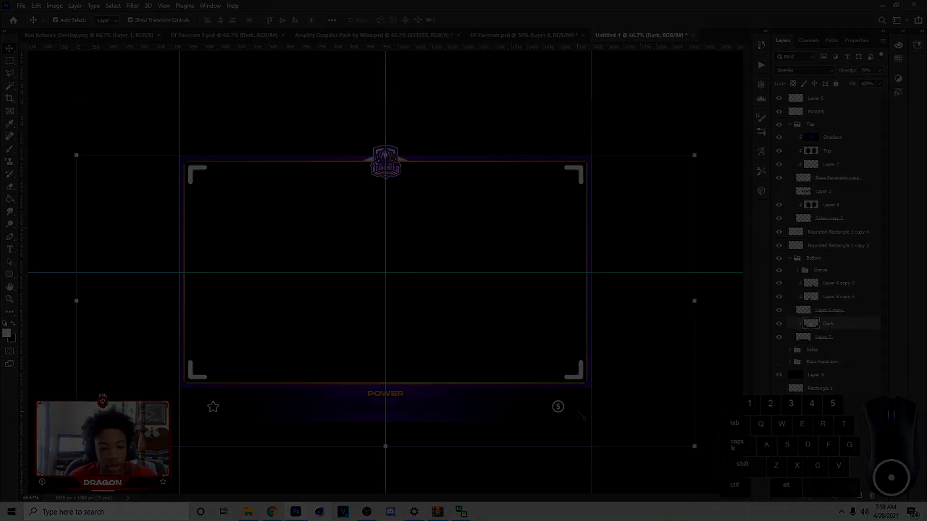
pyautogui.click(454, 409)
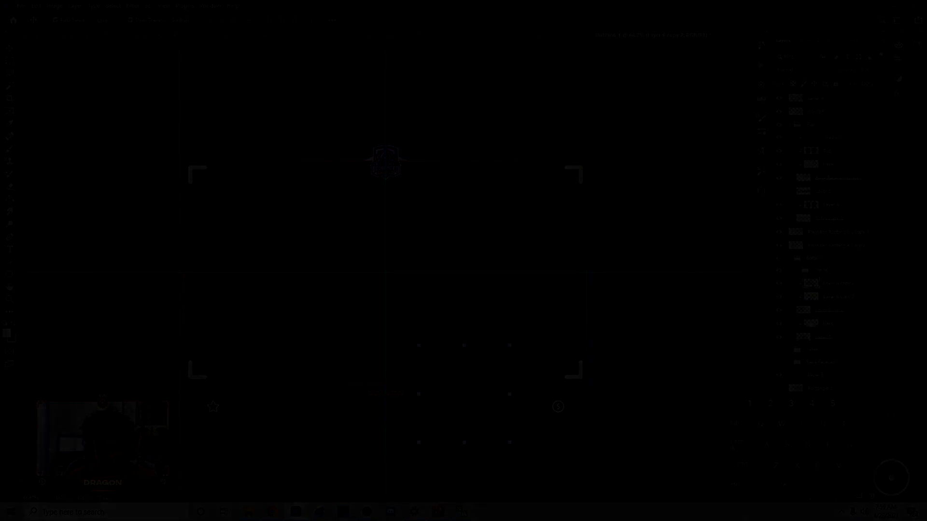